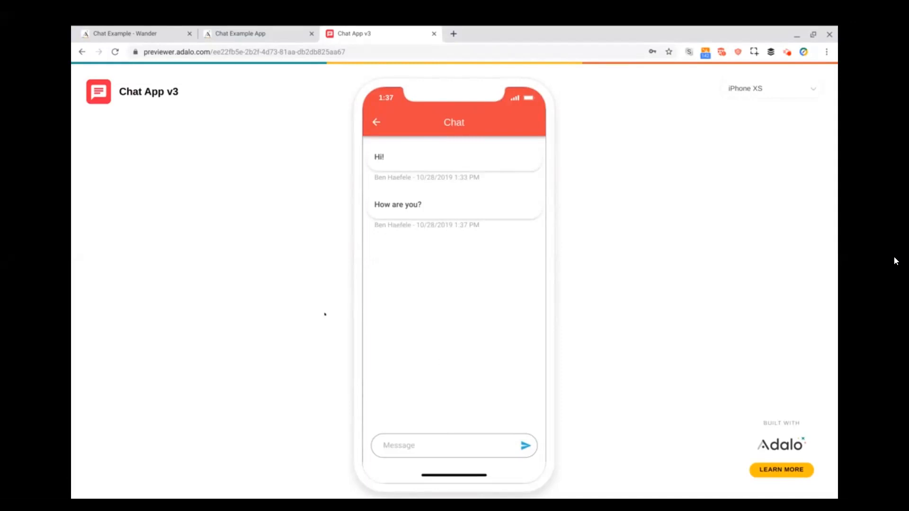
In the Chat Example - Wander project, add an Action Button to the lower corner of the Trip Details screen.
click(152, 30)
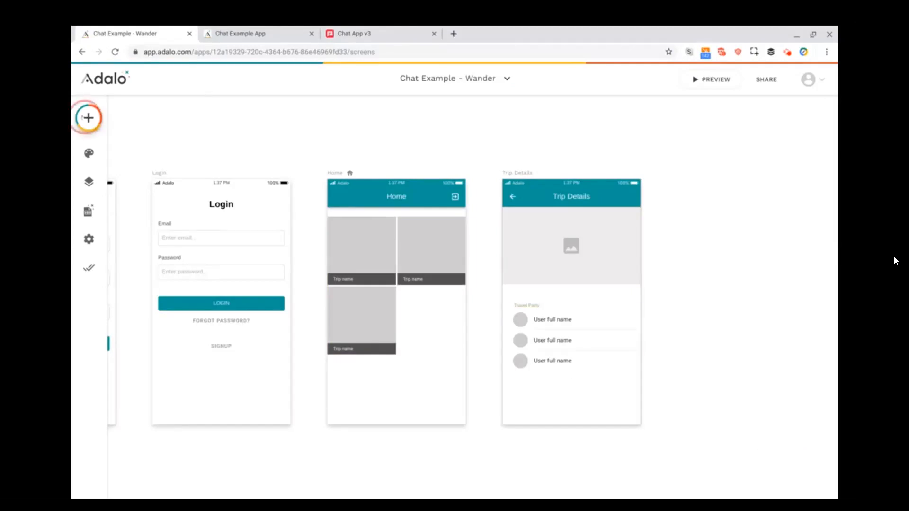
click(89, 118)
scroll(173, 232, down, 3)
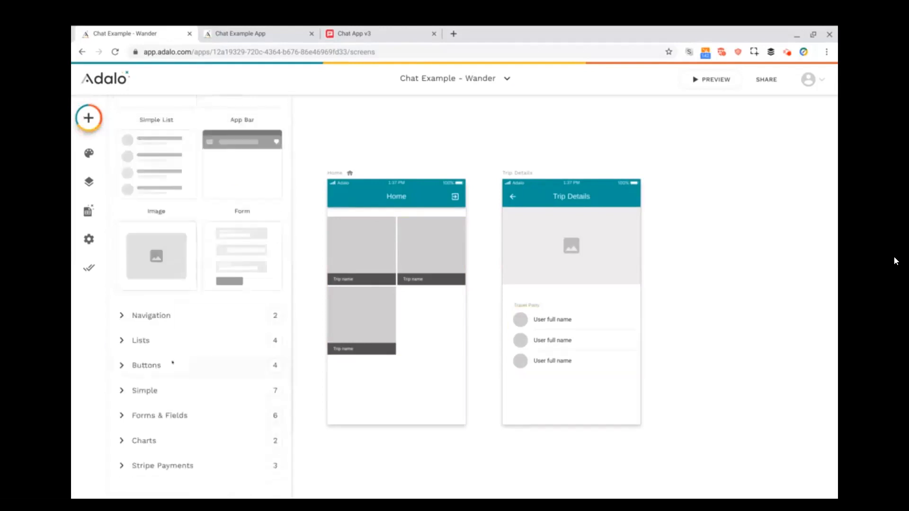
click(168, 371)
scroll(168, 371, down, 2)
drag(253, 340, 623, 408)
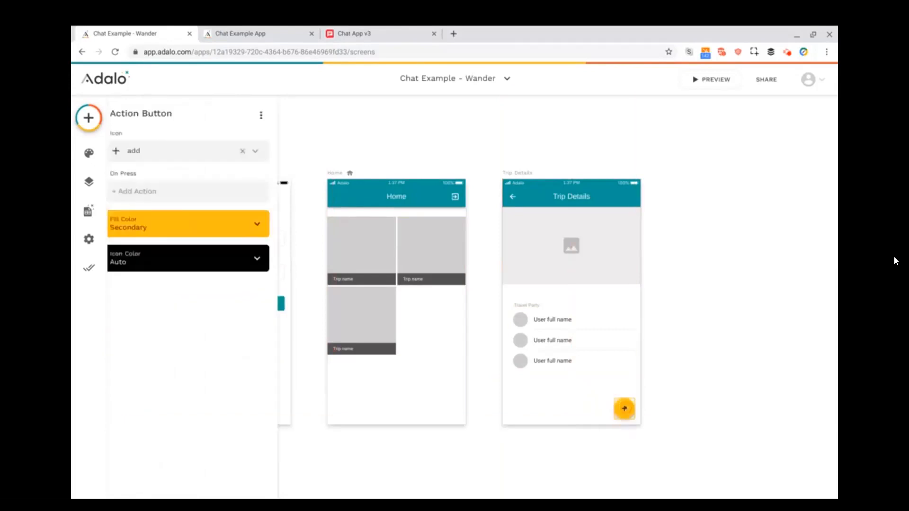
Change the action button's icon to chat.
click(142, 150)
text(chat)
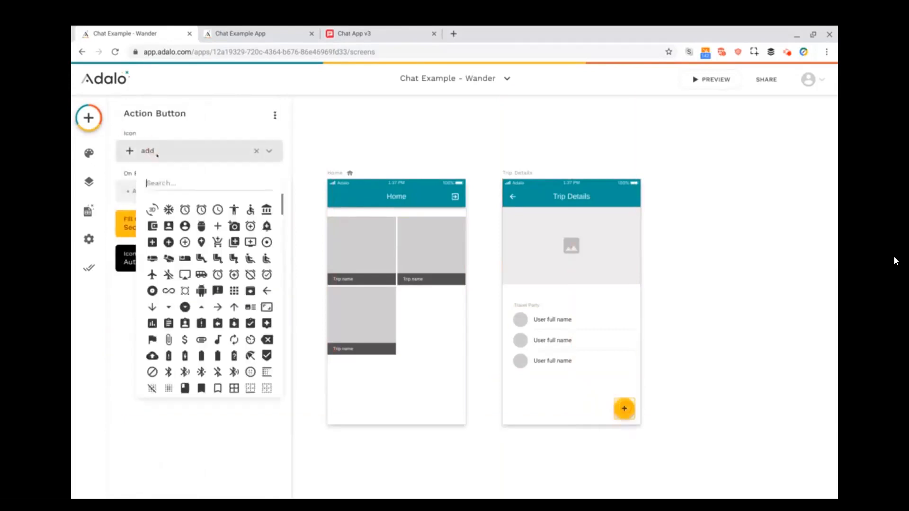
click(151, 209)
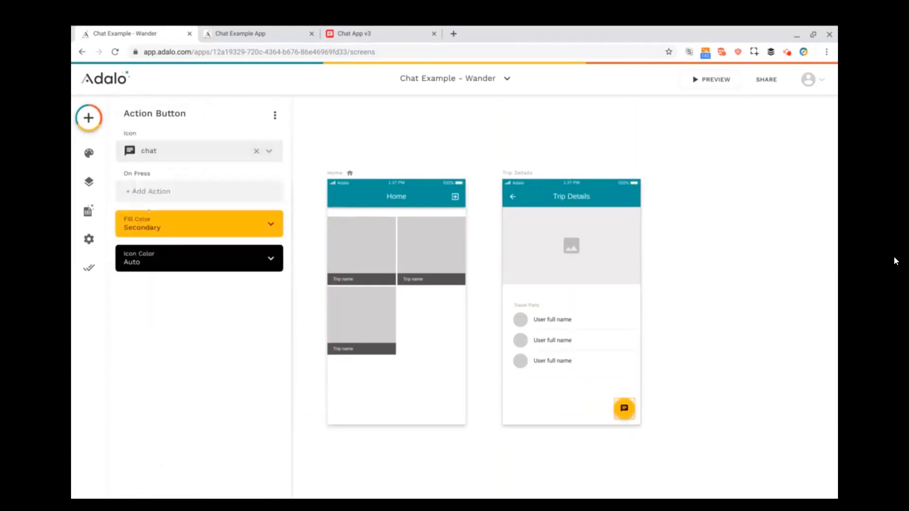
Link the action button to a new screen named Trip Chat, built from the Chat template.
click(151, 194)
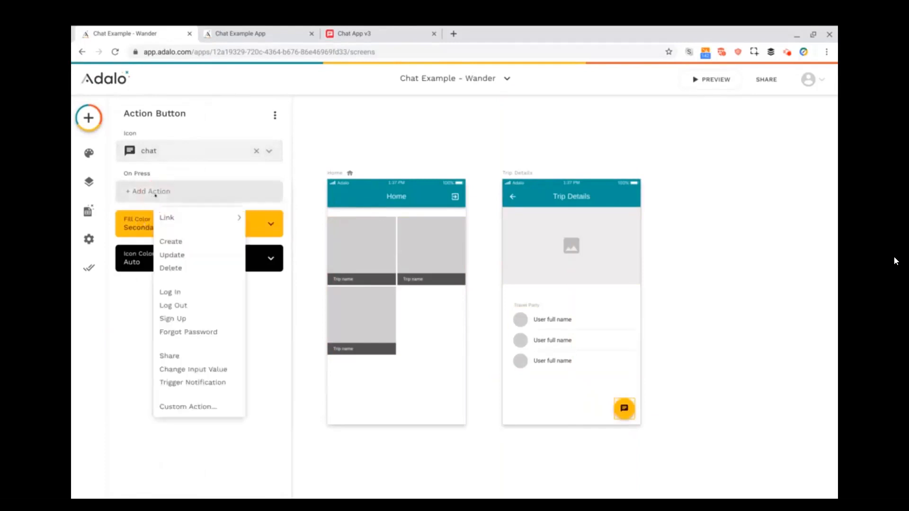
mouse_move(174, 219)
click(272, 218)
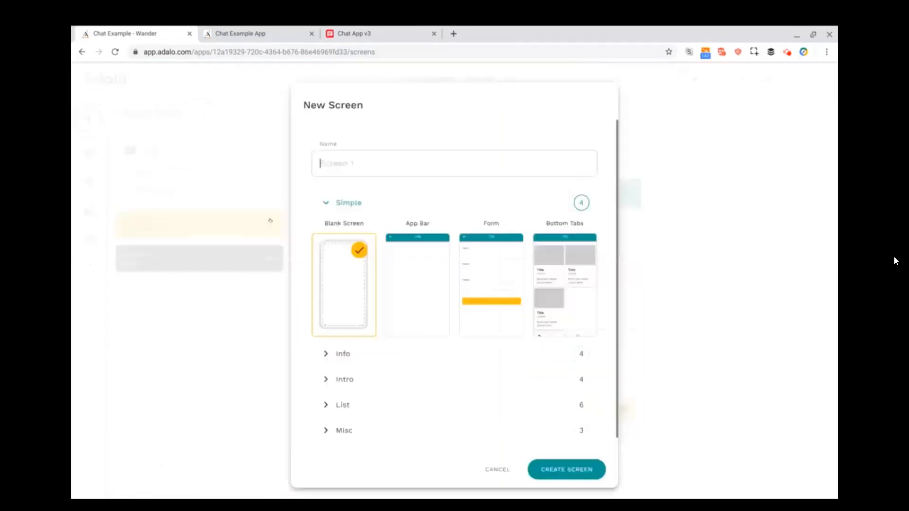
text(Trip Chat)
scroll(432, 359, down, 1)
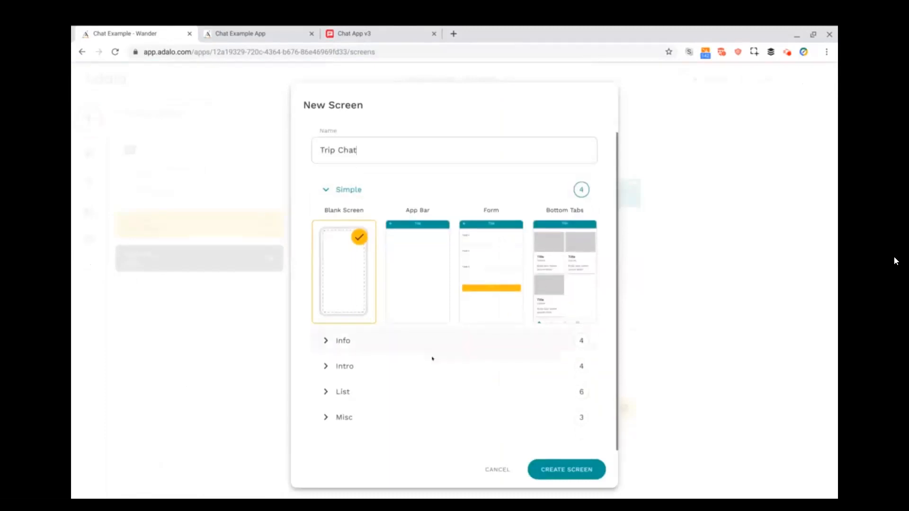
click(389, 418)
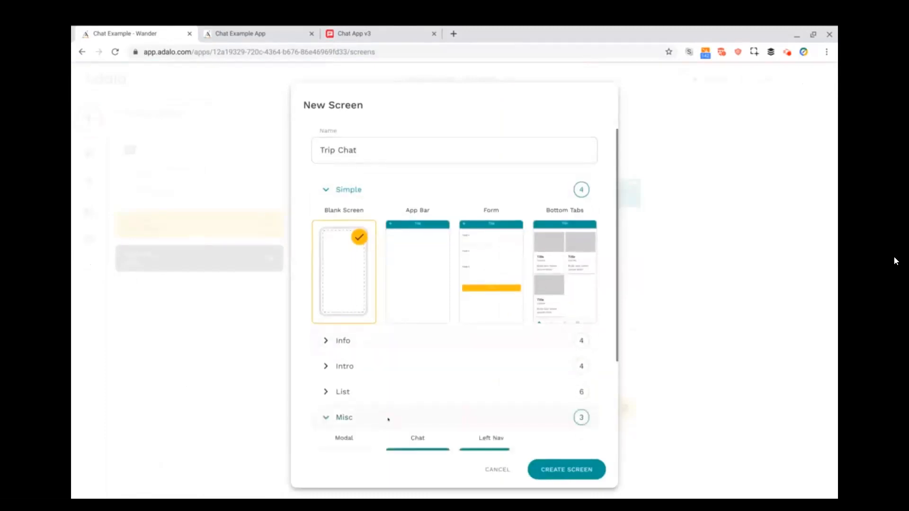
scroll(402, 402, down, 3)
click(414, 375)
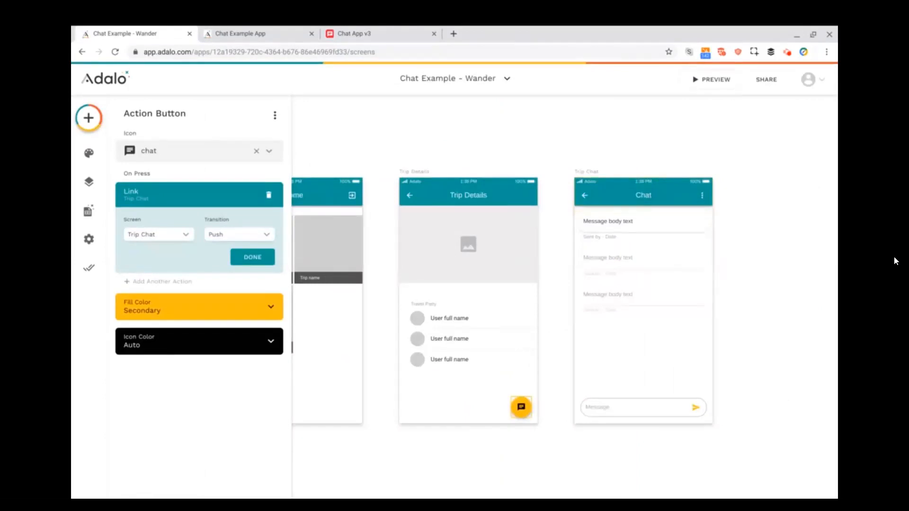
Base the Trip Chat message list on a new collection named Messages, with its first property named Message Text.
click(649, 237)
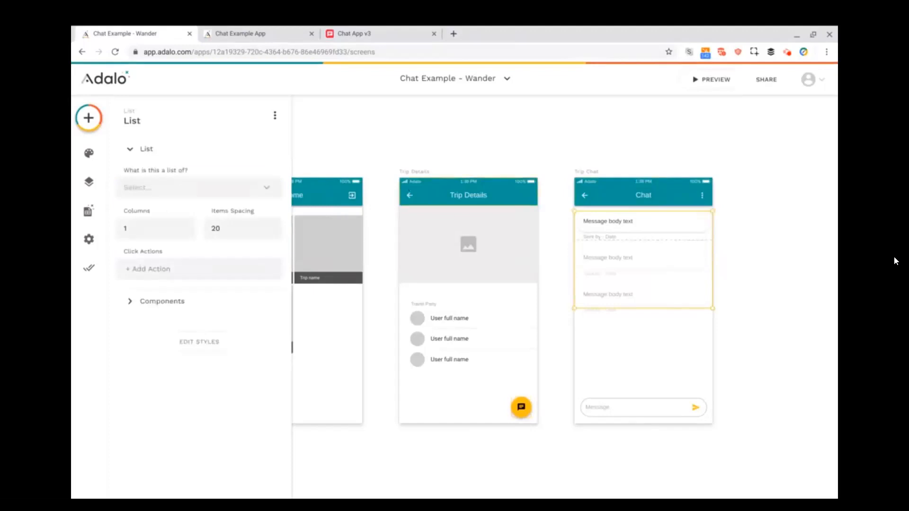
click(159, 188)
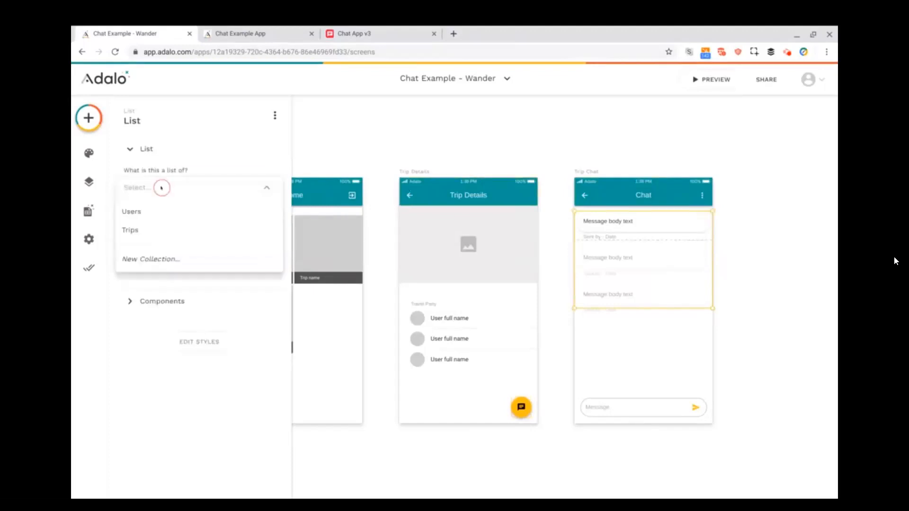
click(155, 262)
text(Messages)
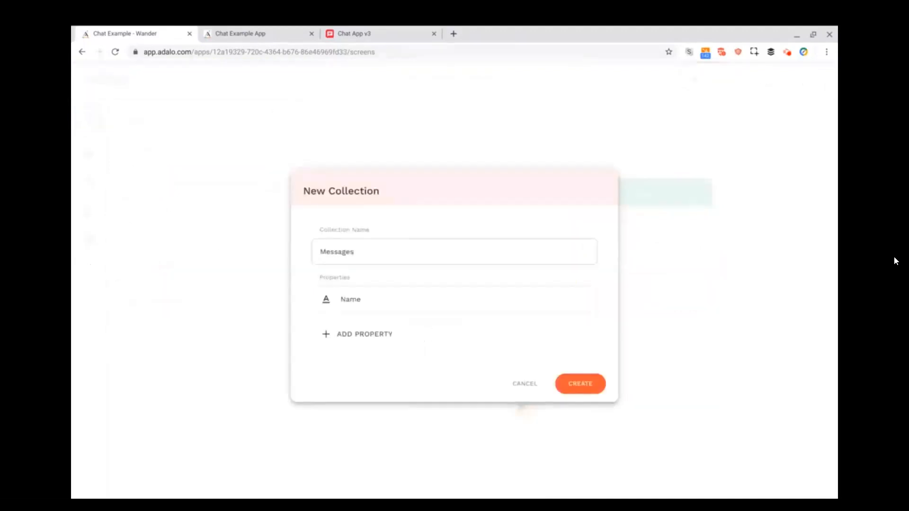
double_click(365, 304)
text(Message Text)
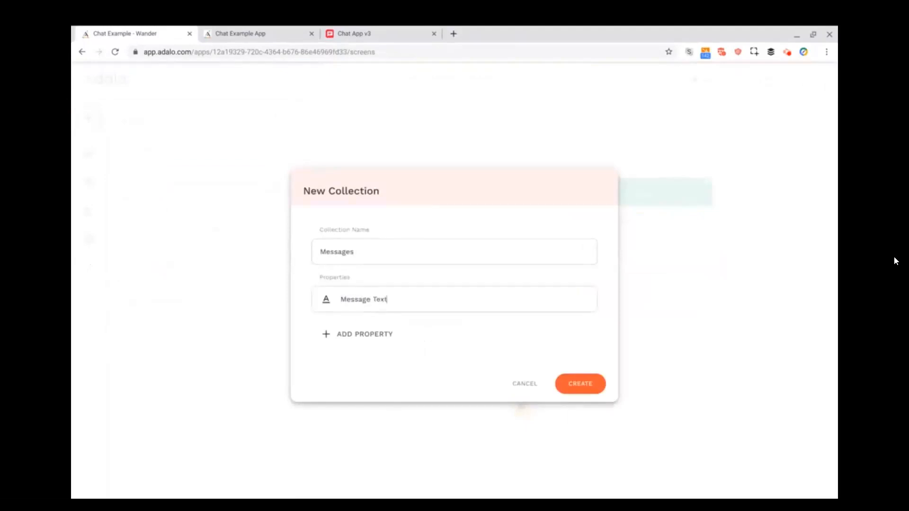
Add a Users relationship property named Sender, where a user can have multiple messages and each message belongs to one user.
click(360, 333)
mouse_move(365, 303)
click(419, 305)
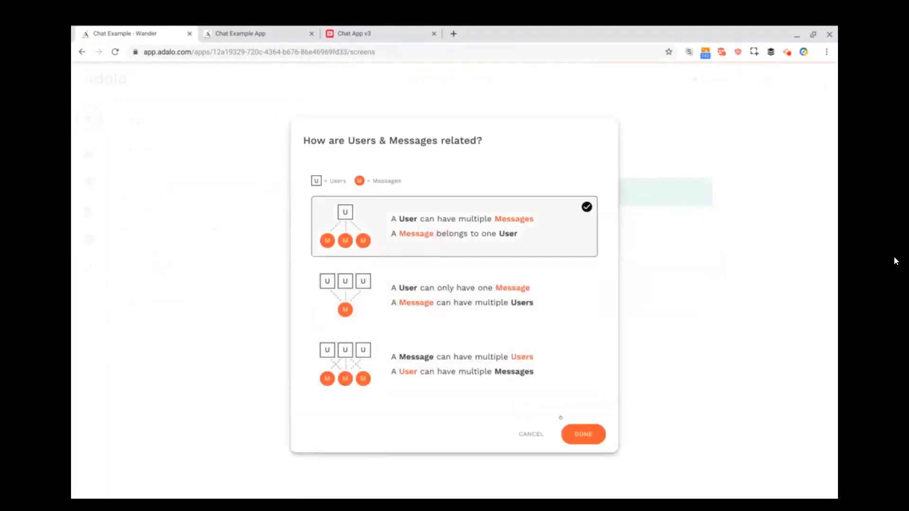
click(582, 433)
text(Sender)
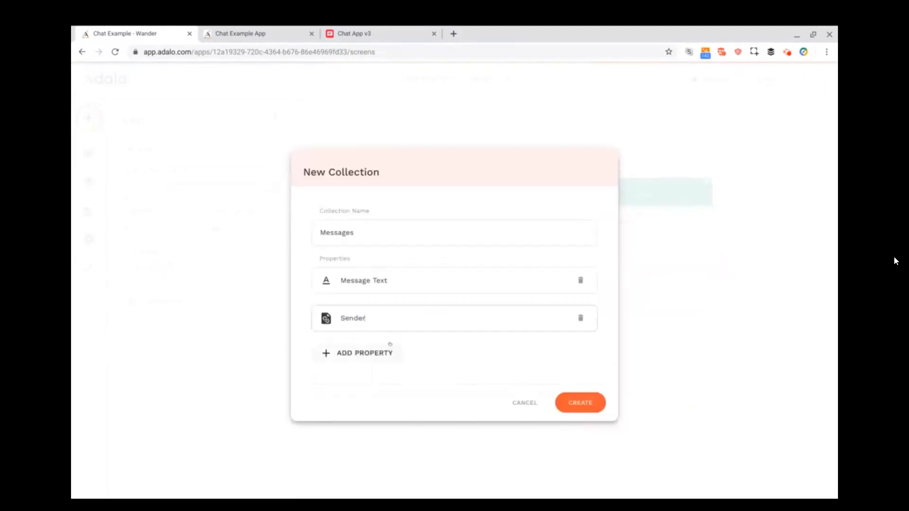
Add a Trips relationship where a trip can have multiple messages and each message belongs to one trip, and create the collection.
click(370, 352)
mouse_move(364, 324)
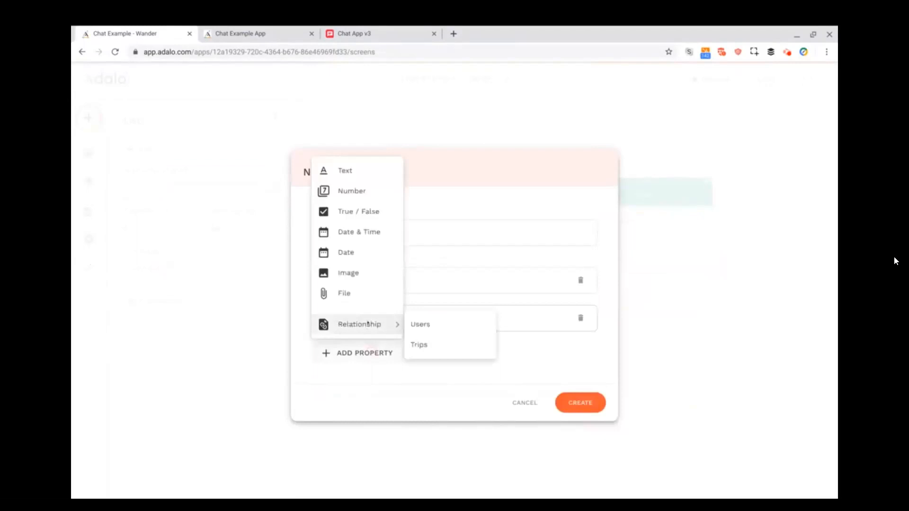
click(419, 345)
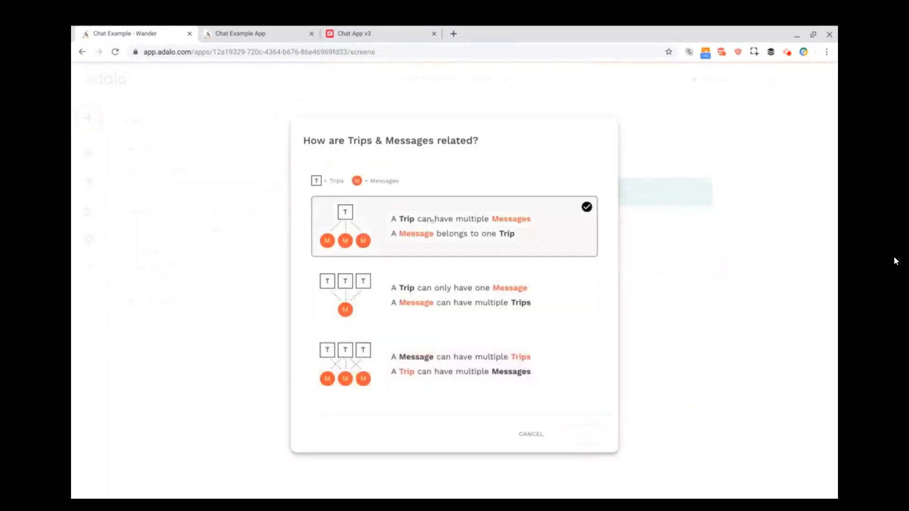
click(433, 222)
click(583, 435)
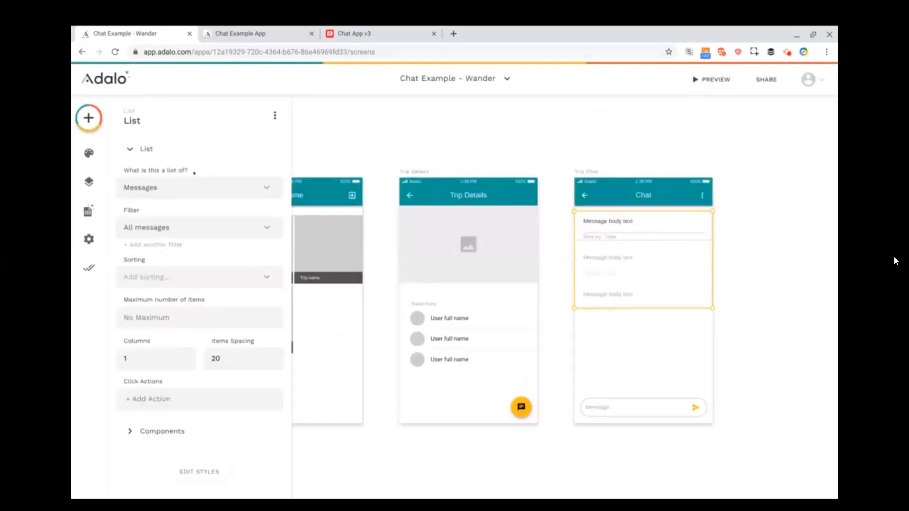
Filter the message list to Current Trip > Messages and replace its body text with Current Message > Message Text.
click(195, 230)
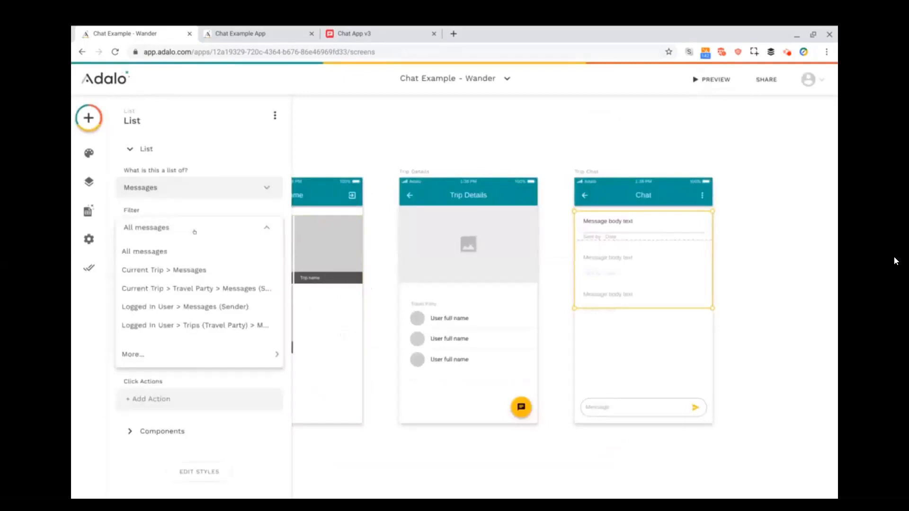
click(187, 269)
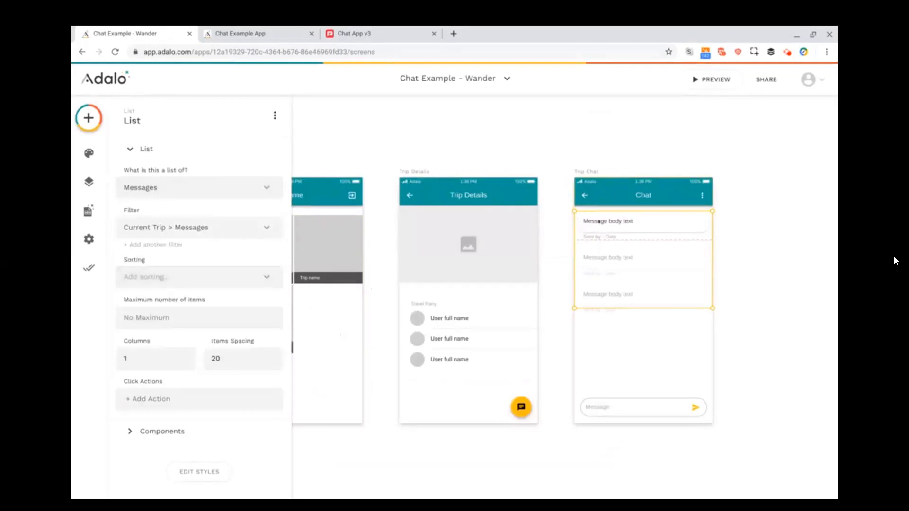
click(598, 222)
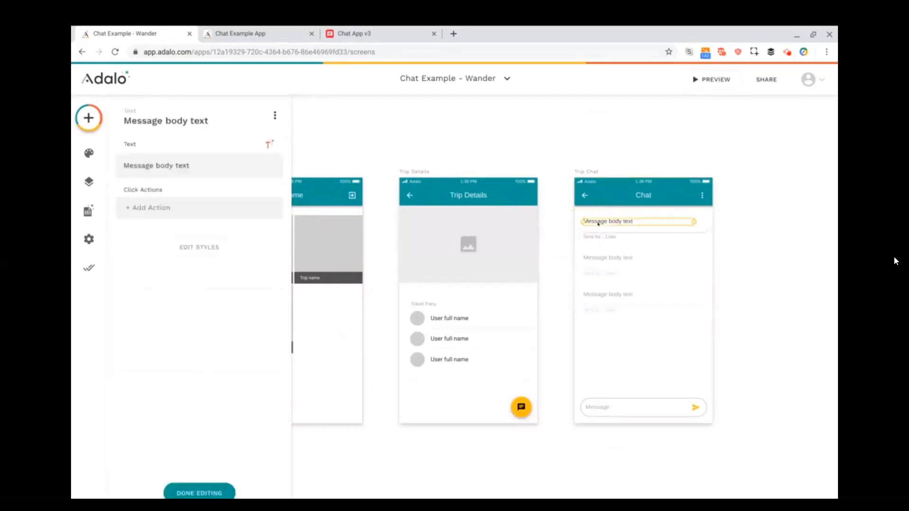
triple_click(211, 163)
key(BackSpace)
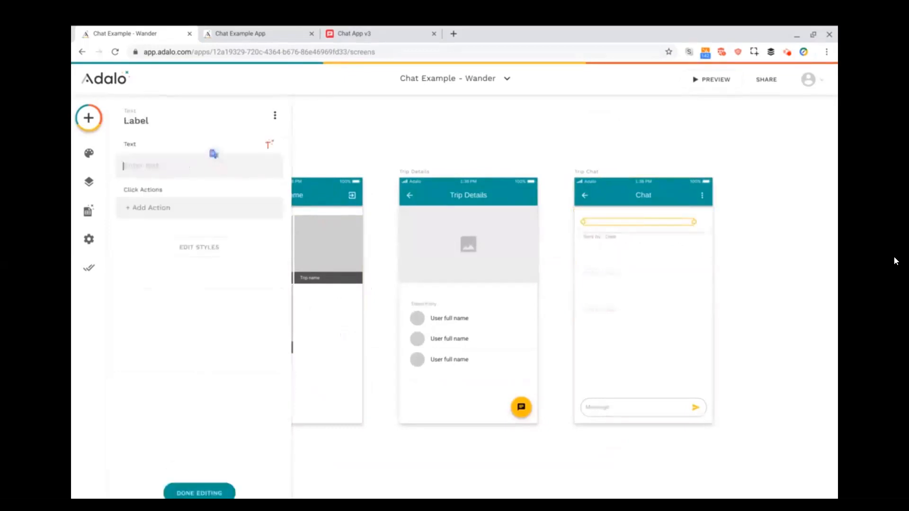
click(268, 143)
mouse_move(272, 170)
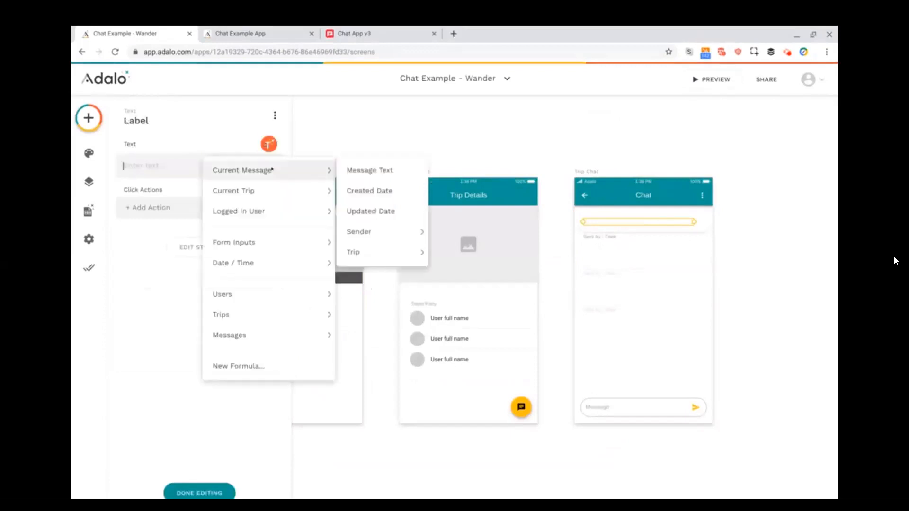
click(382, 171)
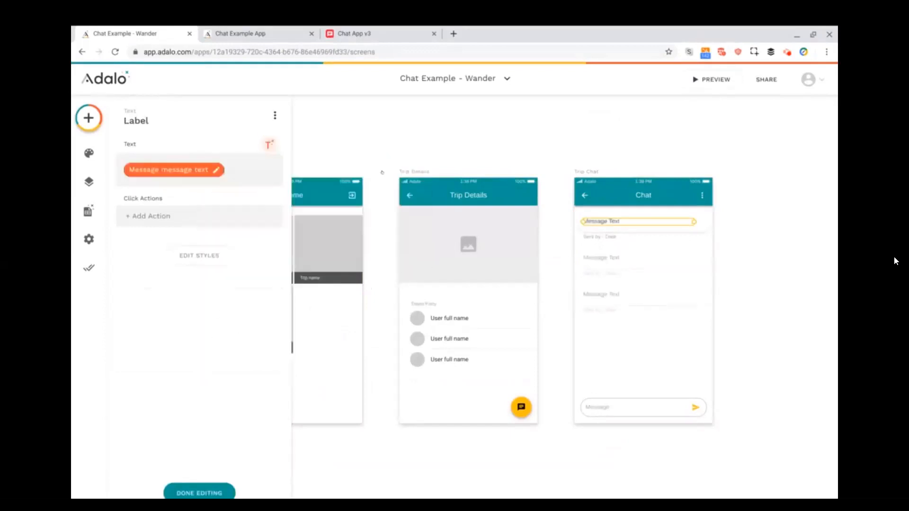
Replace the list's "Sent by - Date" label with the message Sender's Full Name, a hyphen, and the message's Created Date.
click(596, 239)
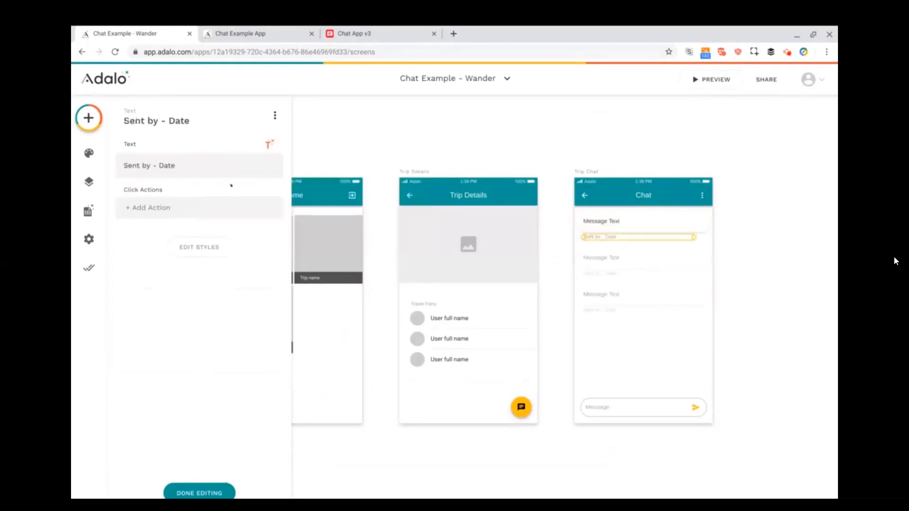
triple_click(187, 164)
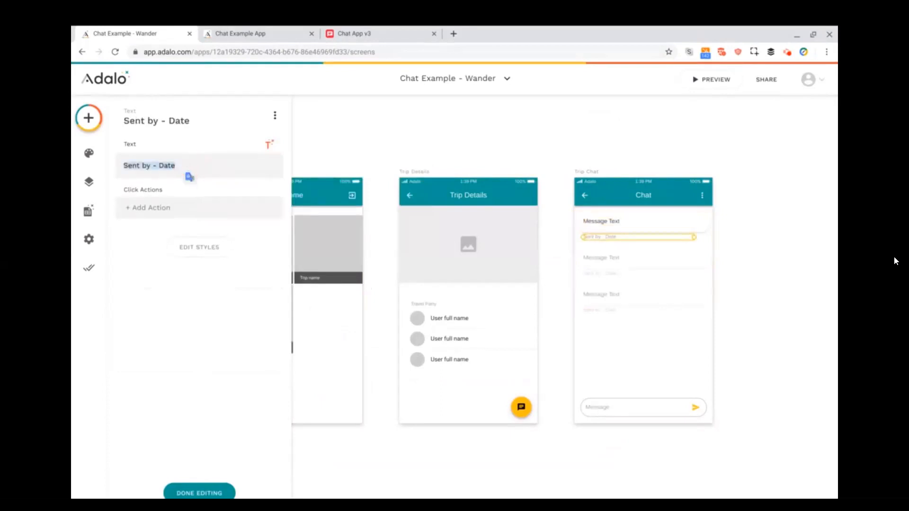
key(BackSpace)
click(269, 144)
mouse_move(265, 171)
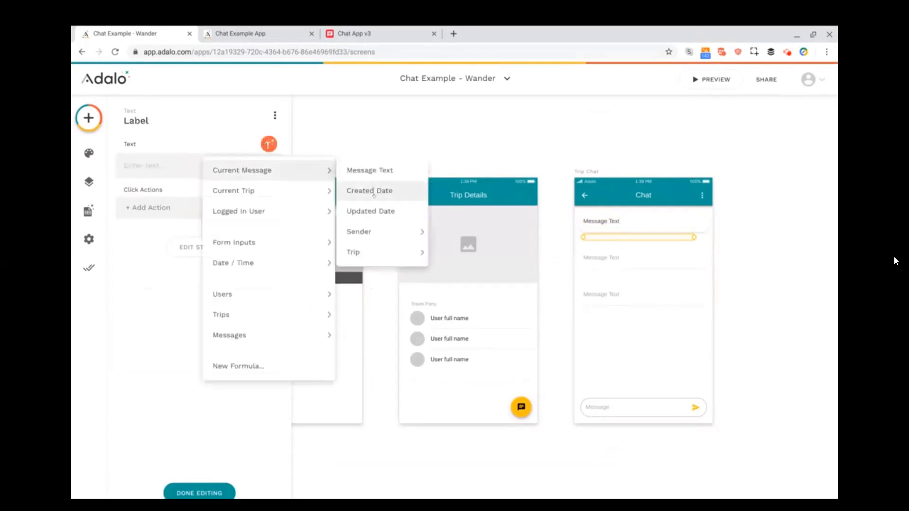
mouse_move(367, 232)
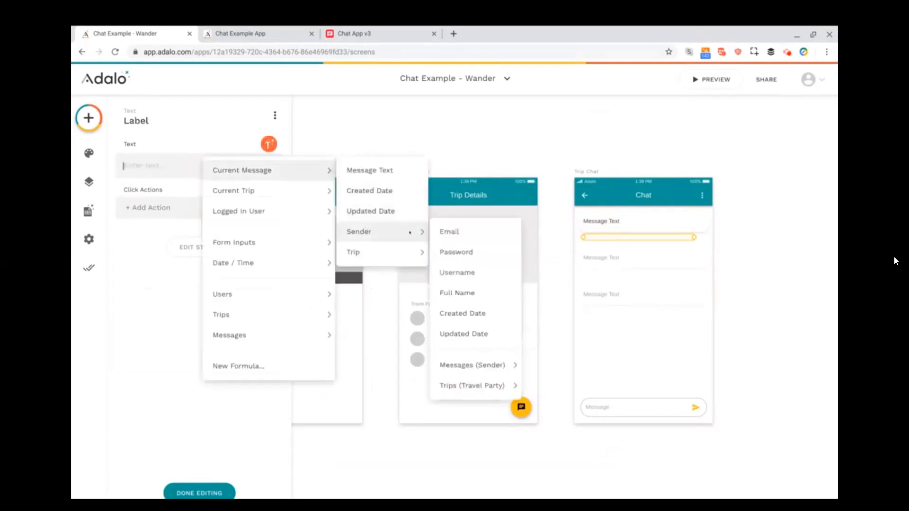
click(458, 292)
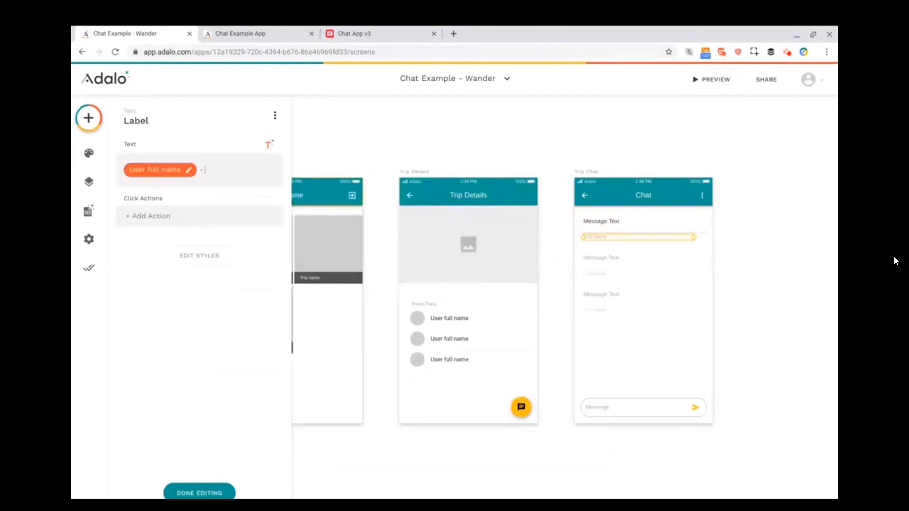
click(269, 144)
mouse_move(277, 169)
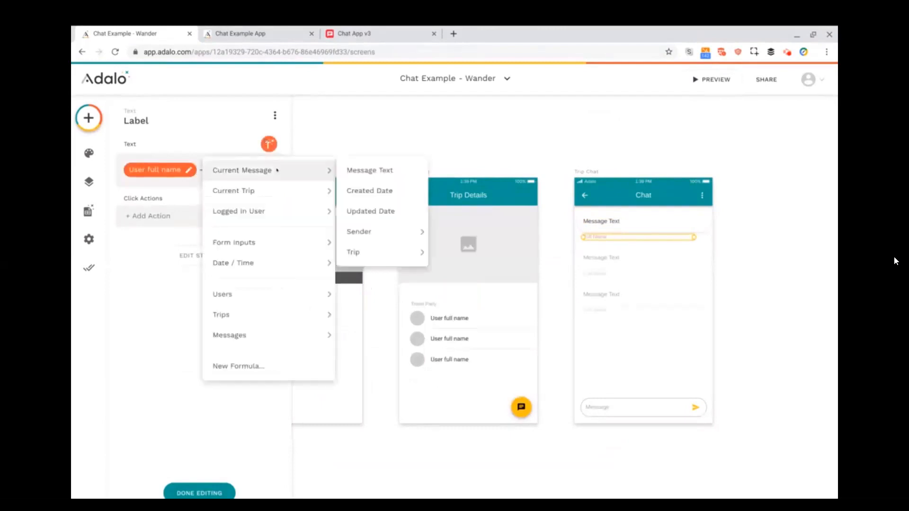
click(368, 191)
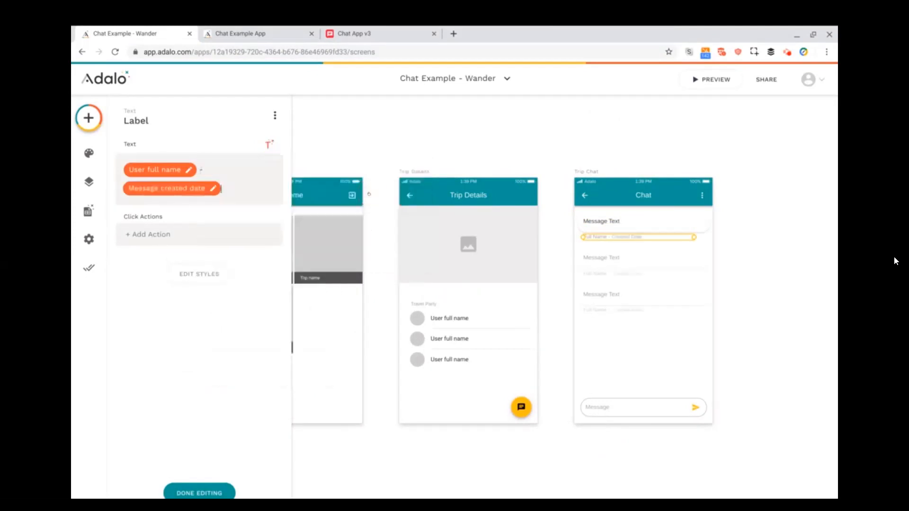
click(608, 154)
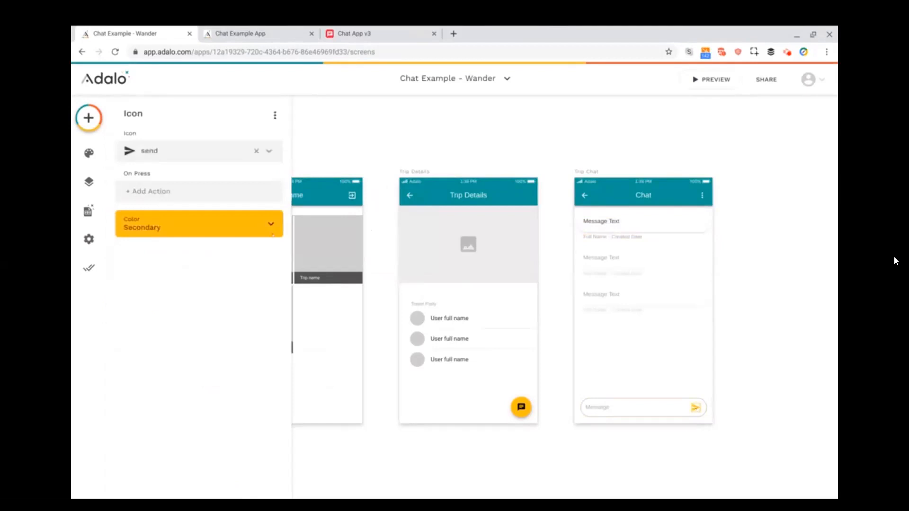
Give the send icon a Create action for the Messages collection, with Message Text taken from the Message Text Input.
click(168, 195)
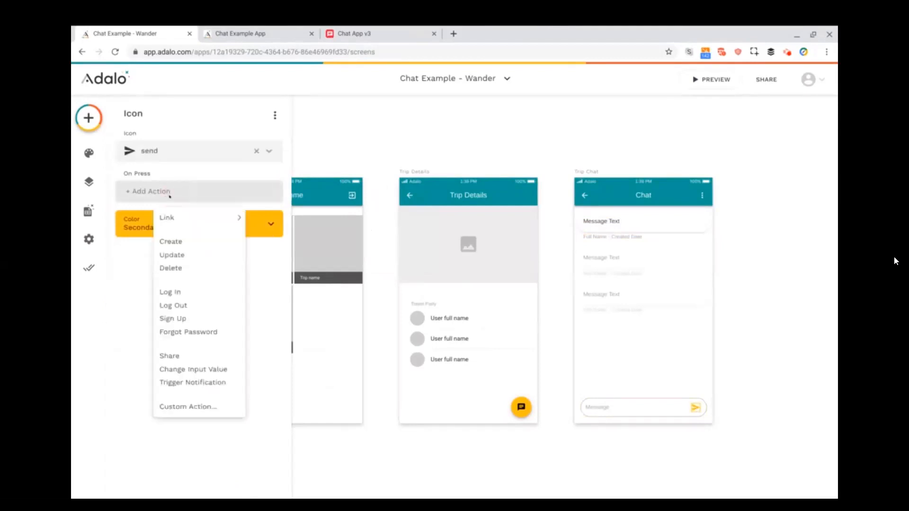
click(177, 242)
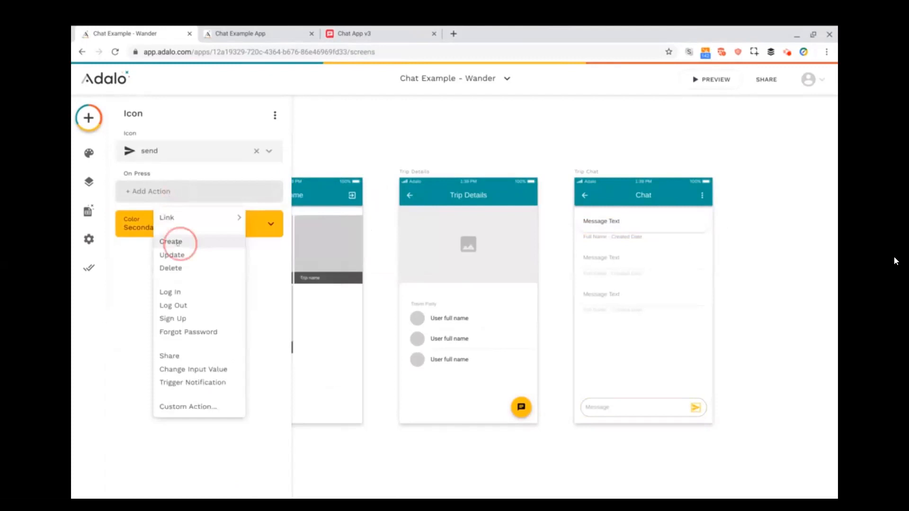
click(217, 224)
click(228, 274)
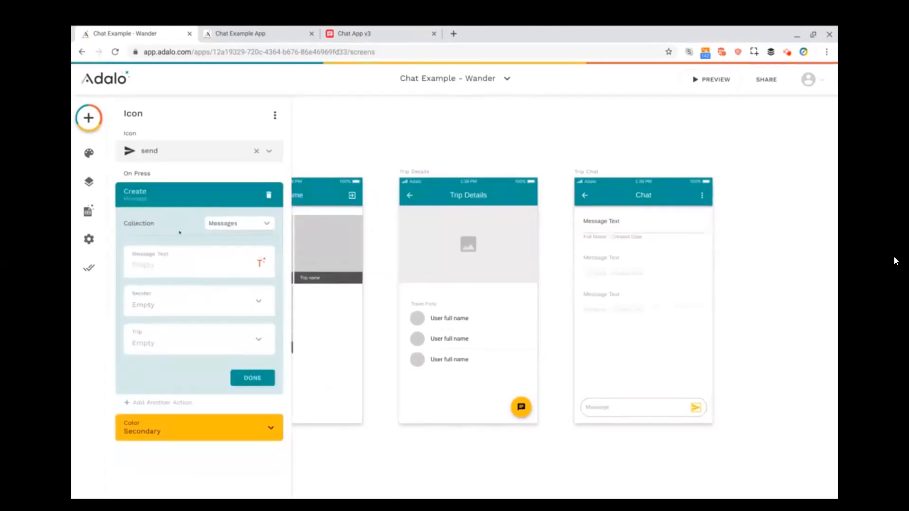
click(260, 264)
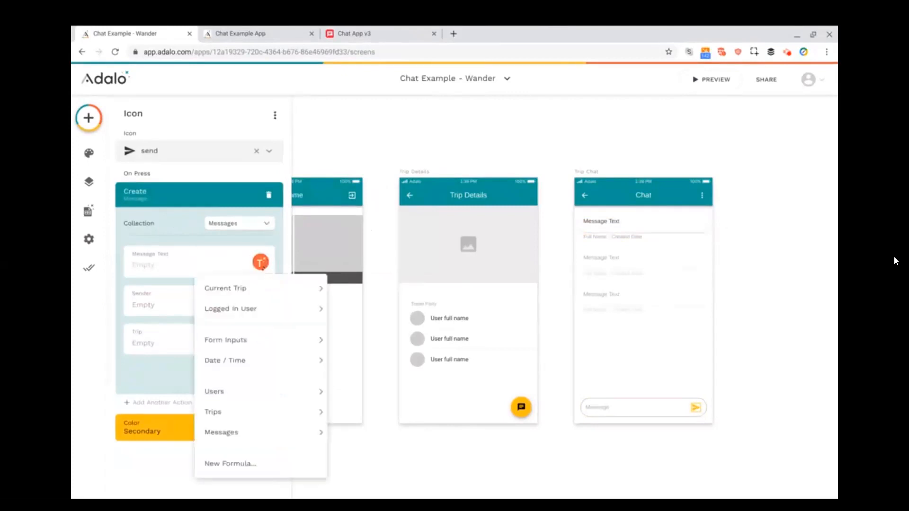
mouse_move(257, 335)
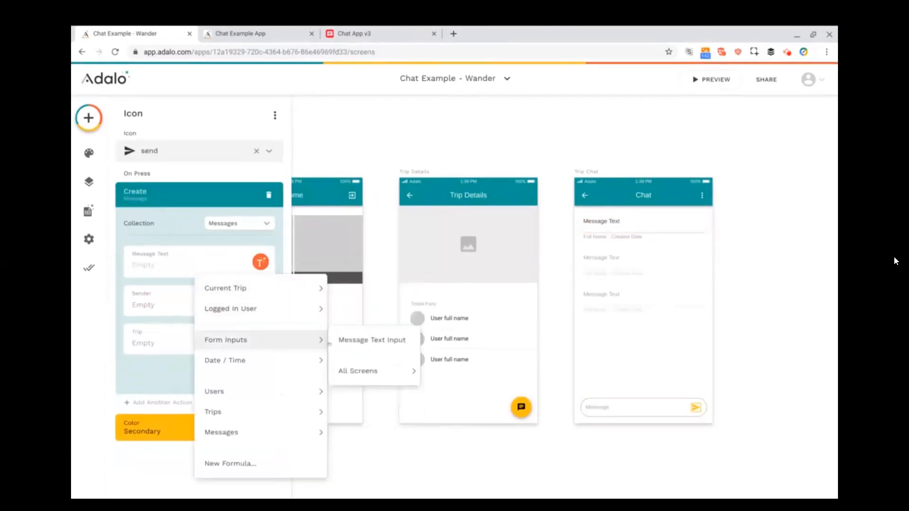
click(361, 340)
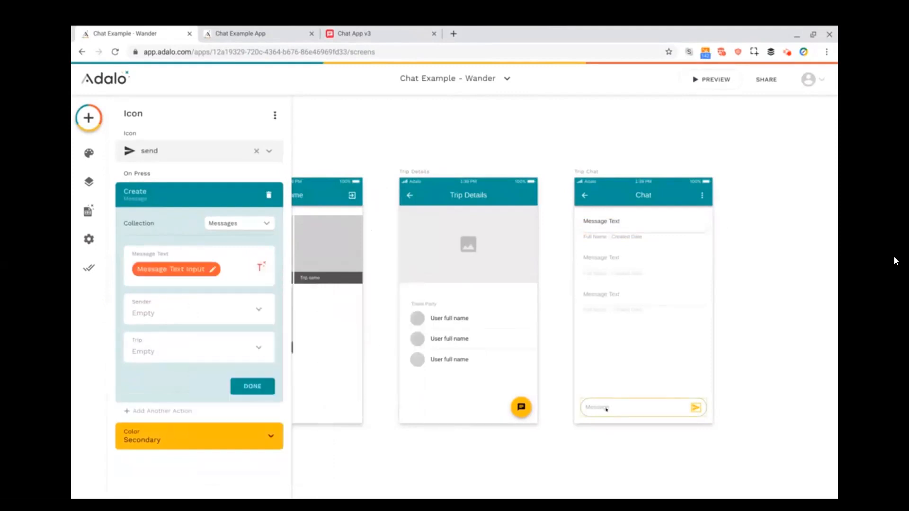
Set the new message's Sender to Logged In User and its Trip to Current Trip, and finish the action.
click(244, 310)
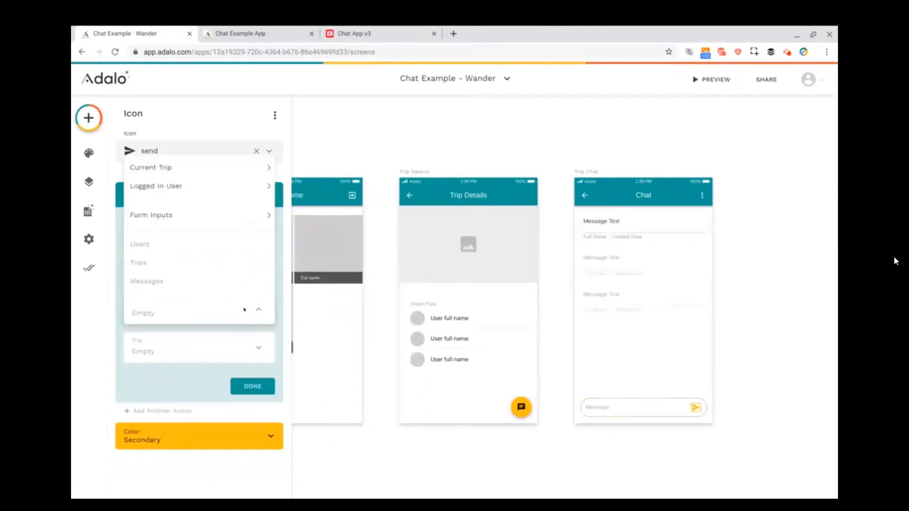
click(190, 186)
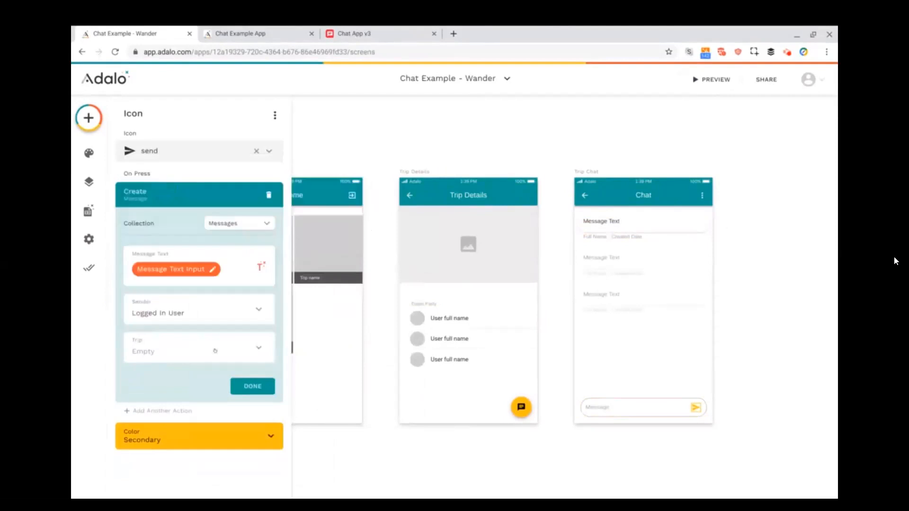
click(218, 352)
click(157, 205)
click(253, 386)
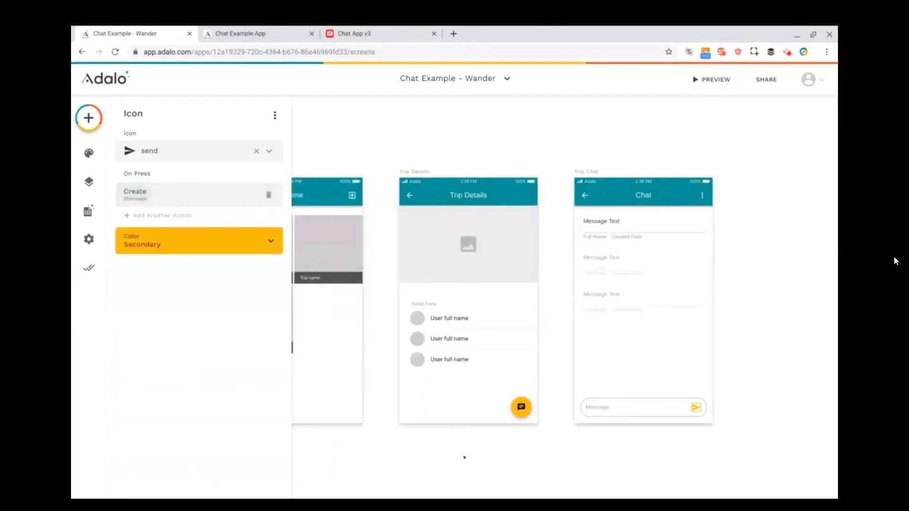
click(465, 457)
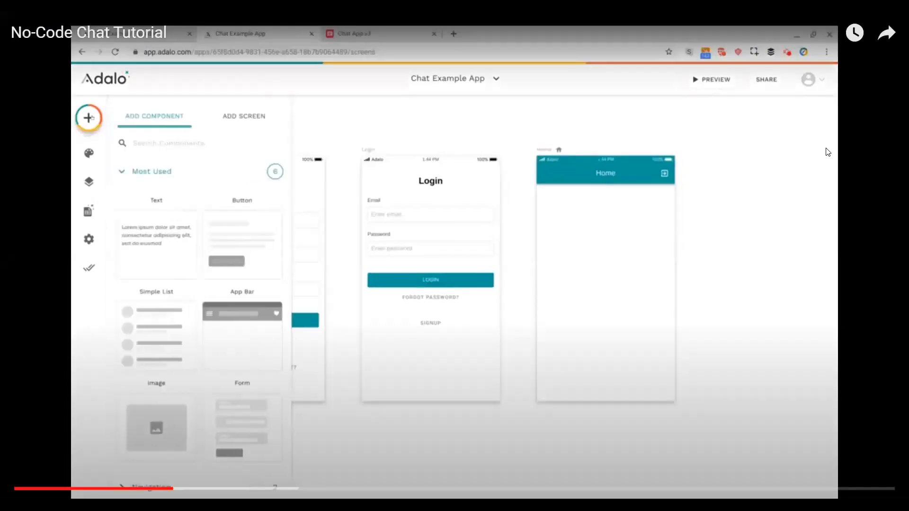
Add a title-and-subtitle list to the Home screen of Chat Example App and start a new collection for it named Conversation.
scroll(186, 308, down, 1)
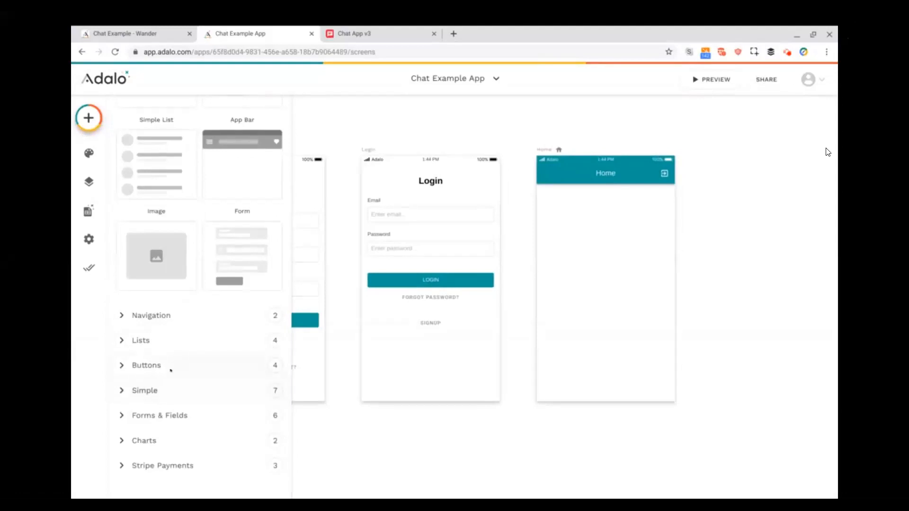
click(171, 337)
drag(246, 355, 592, 218)
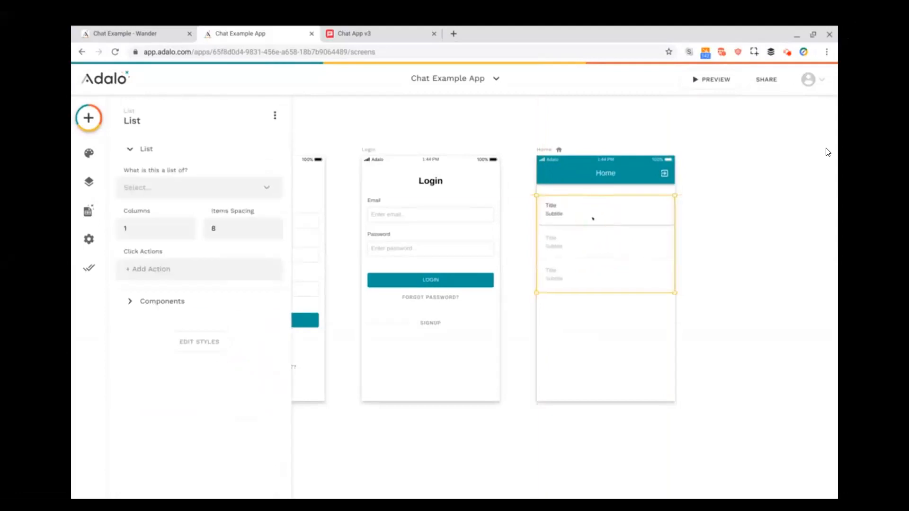
click(202, 187)
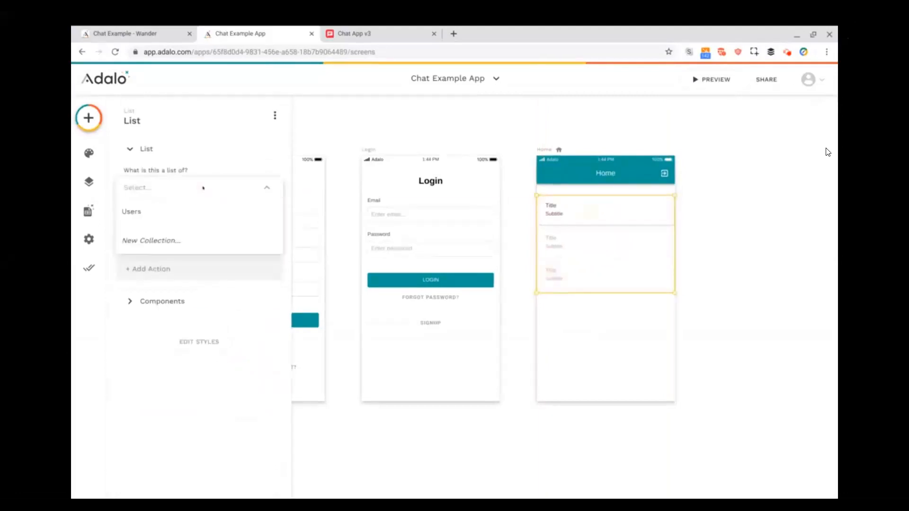
click(177, 241)
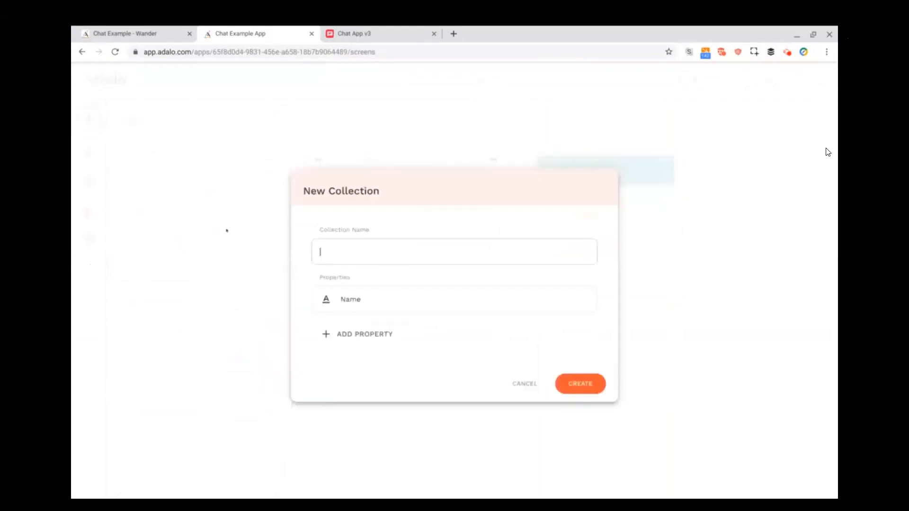
text(Conversation)
Add a Users relationship property named Conversation Members, where a conversation can have multiple users and a user can have multiple conversations.
click(360, 334)
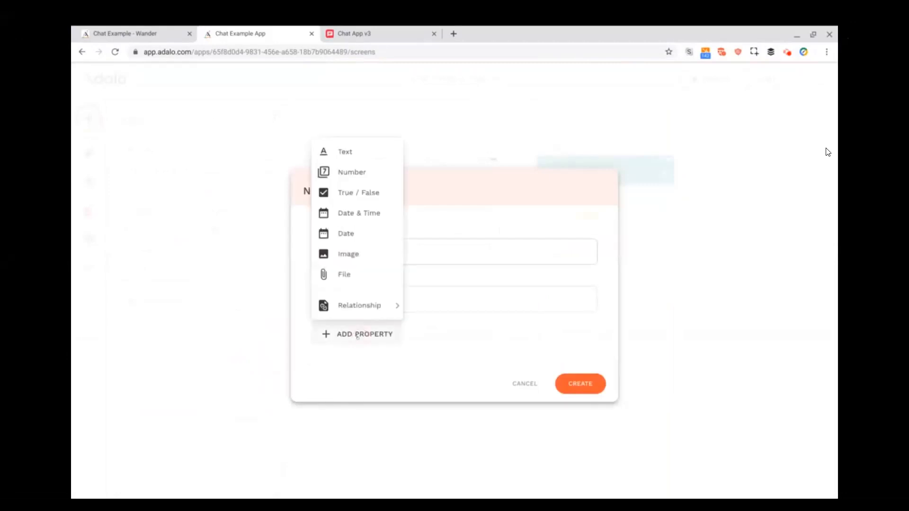
mouse_move(360, 307)
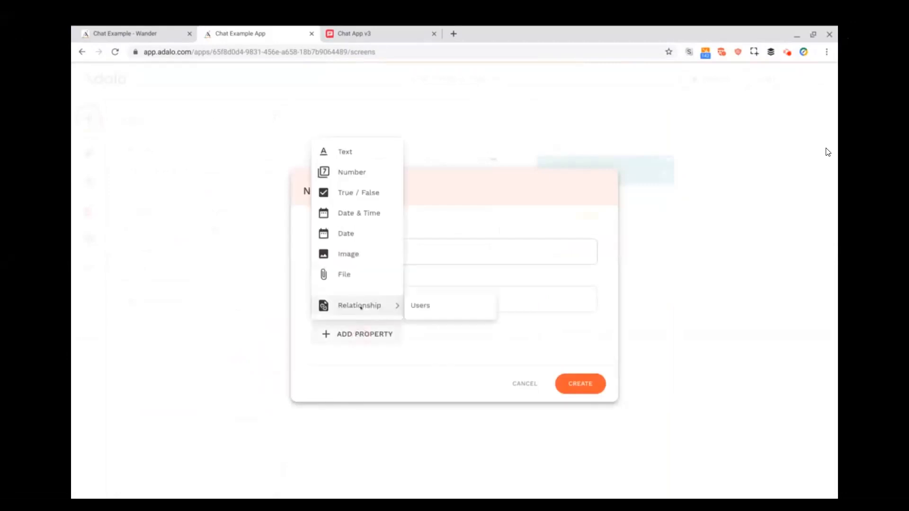
click(432, 305)
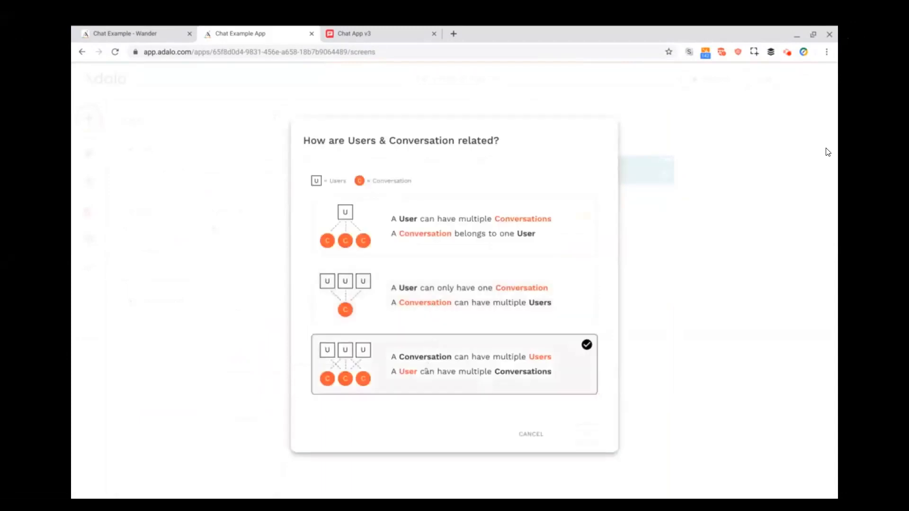
click(439, 371)
click(573, 432)
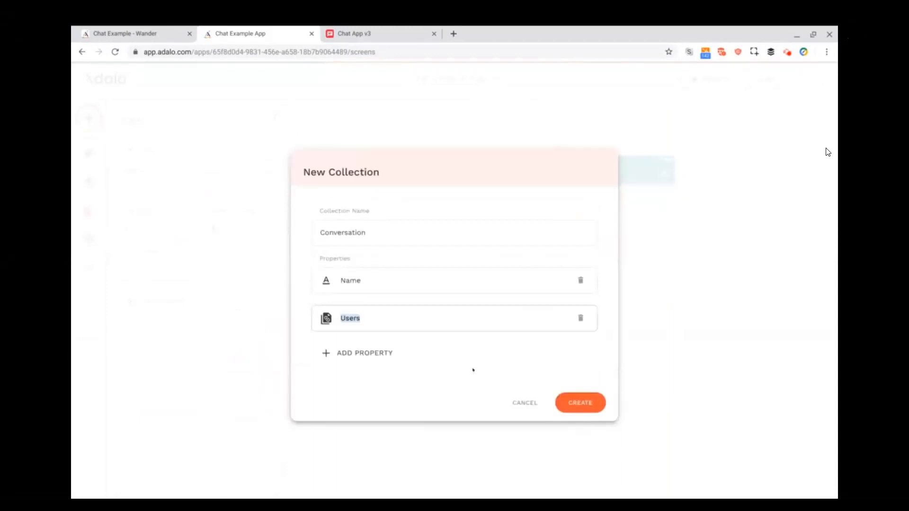
text(Conversation Members)
Add a Users relationship named Creator, where a user can have multiple conversations and each belongs to one user, and create the collection.
click(345, 351)
mouse_move(358, 332)
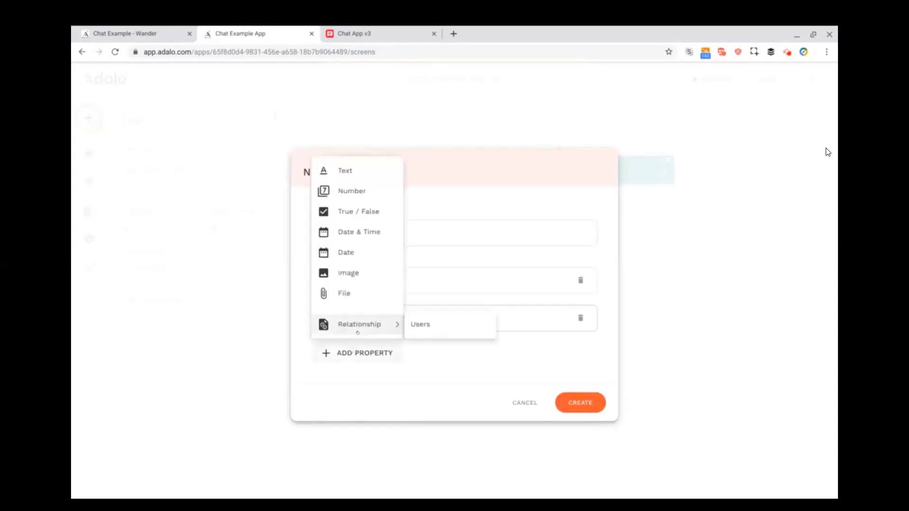
click(428, 324)
click(467, 227)
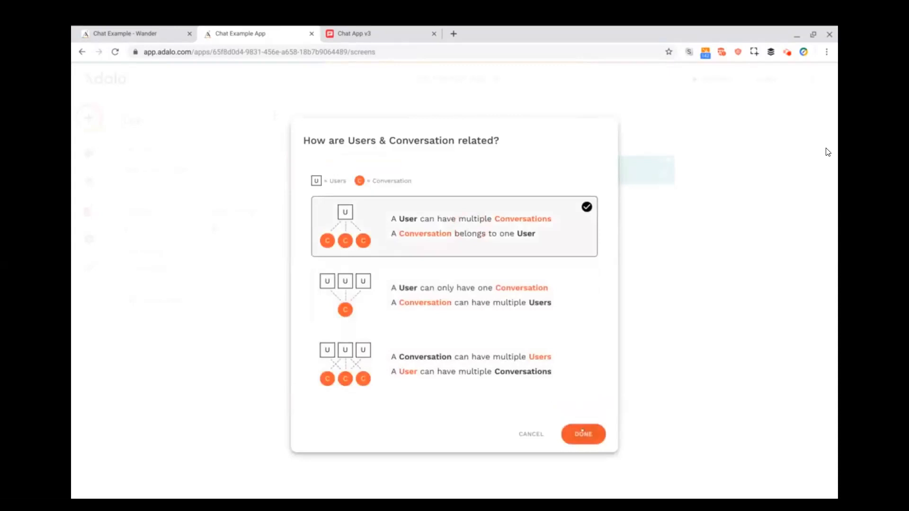
click(581, 431)
text(C)
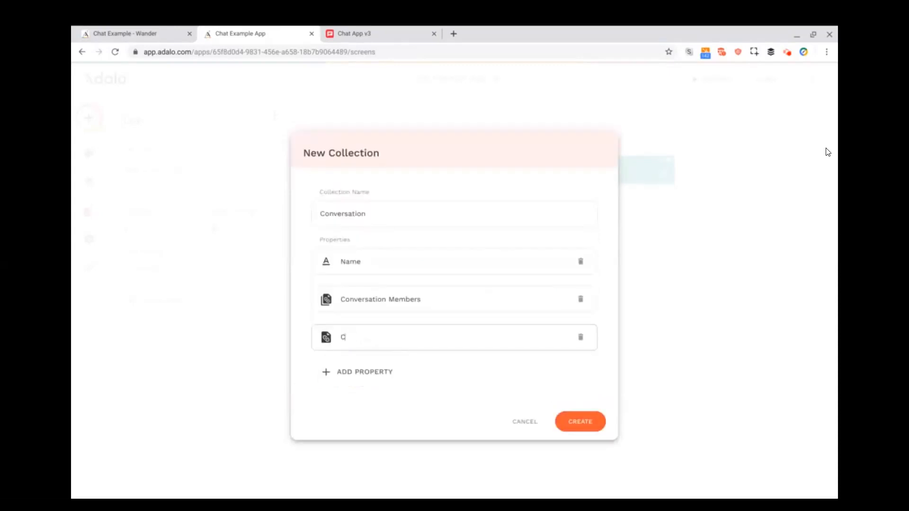
text(reator)
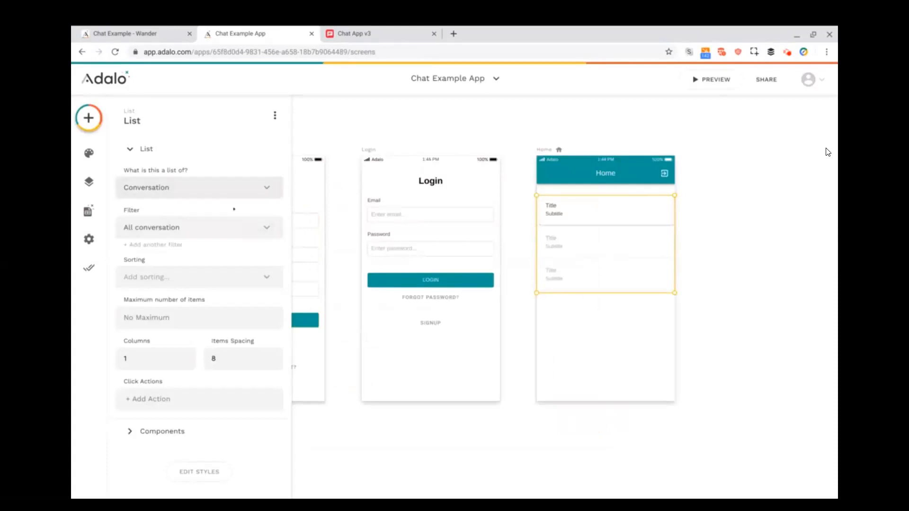
Filter the Home list to the Logged In User's conversations through Conversation Members and delete the list's subtitle text.
click(229, 227)
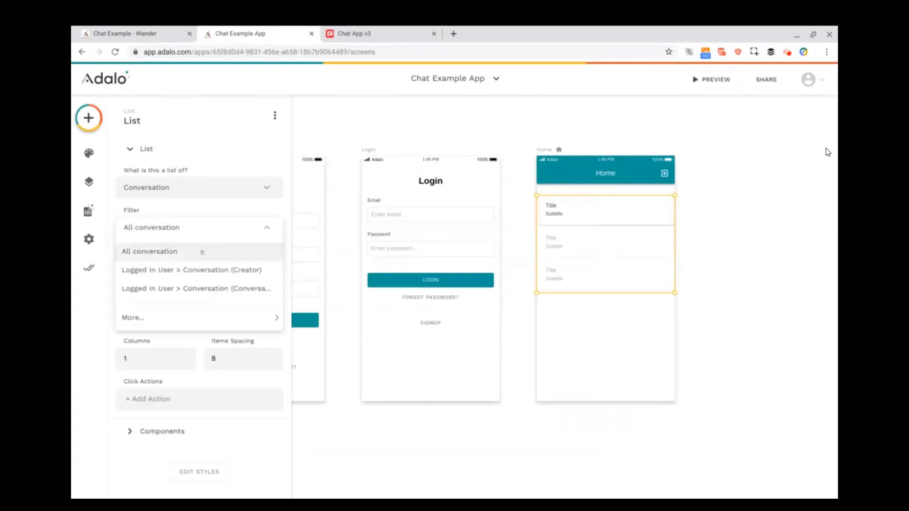
click(188, 289)
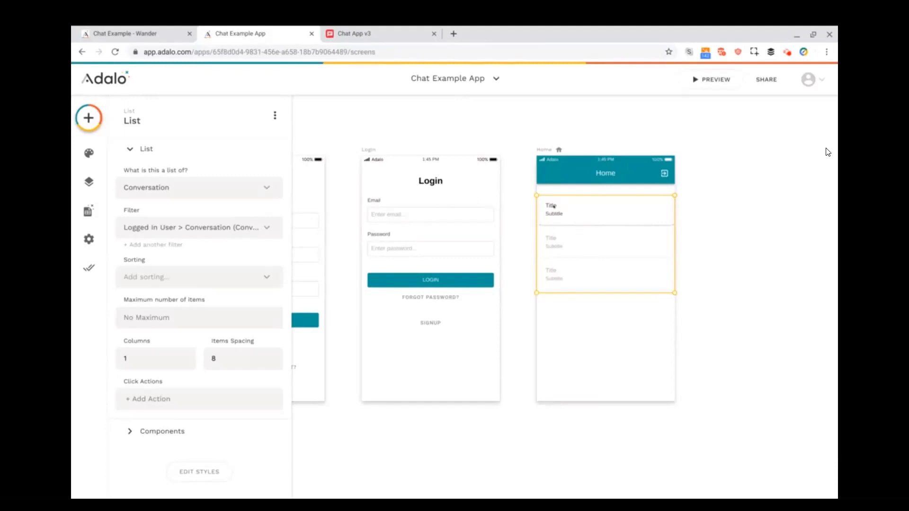
click(553, 217)
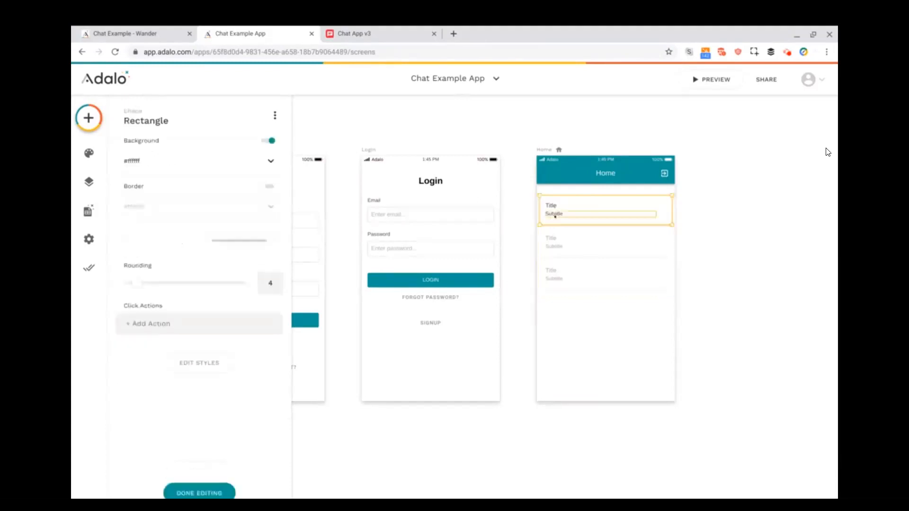
click(554, 216)
key(Delete)
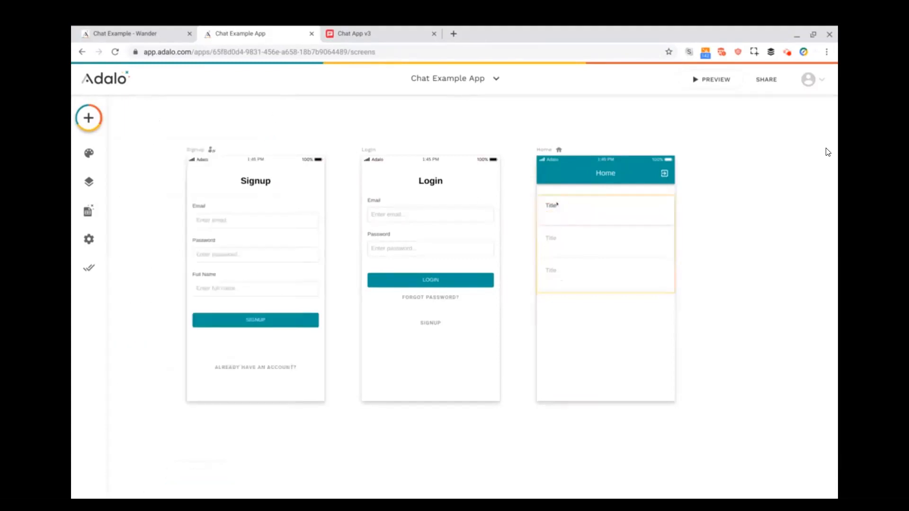
Shorten the list's title text from its left end to leave room for a small picture in front of it.
double_click(552, 206)
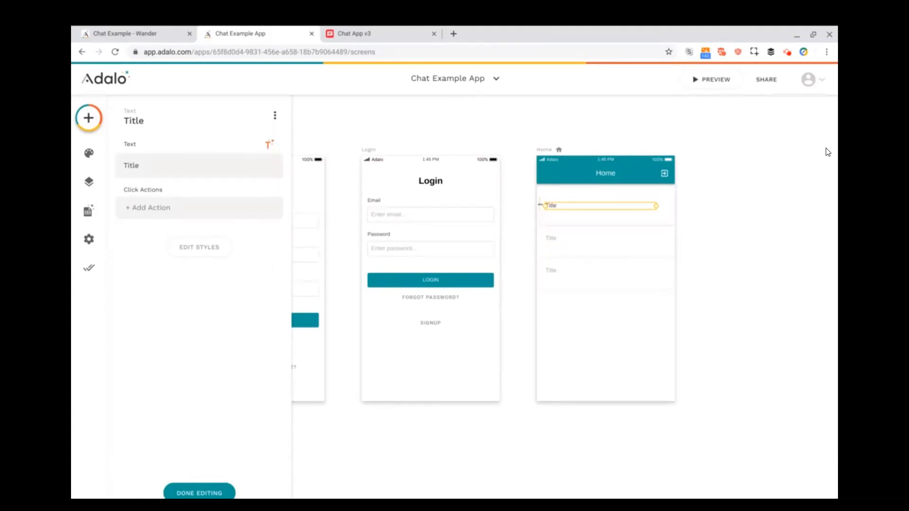
drag(544, 205, 554, 206)
click(552, 216)
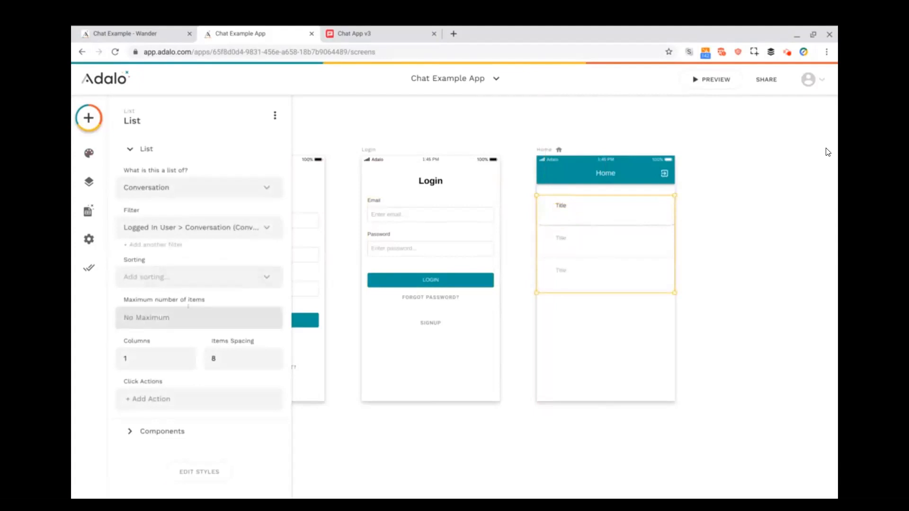
Add an image component to the conversation list and shrink it to a small picture in front of the title.
click(157, 431)
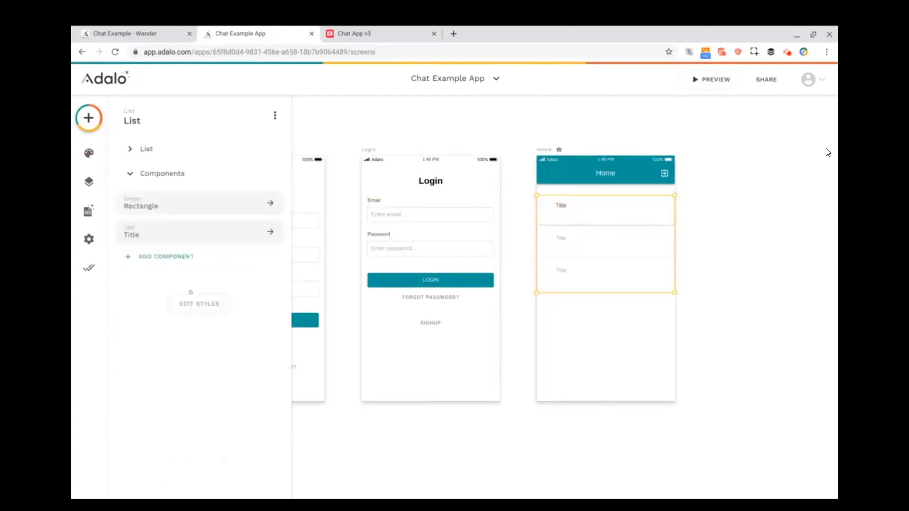
click(164, 256)
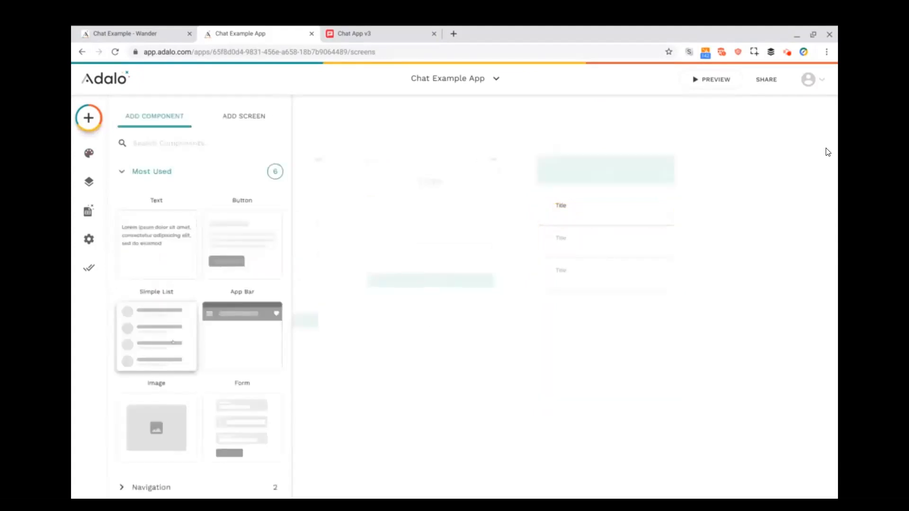
drag(153, 410, 613, 235)
drag(680, 273, 556, 212)
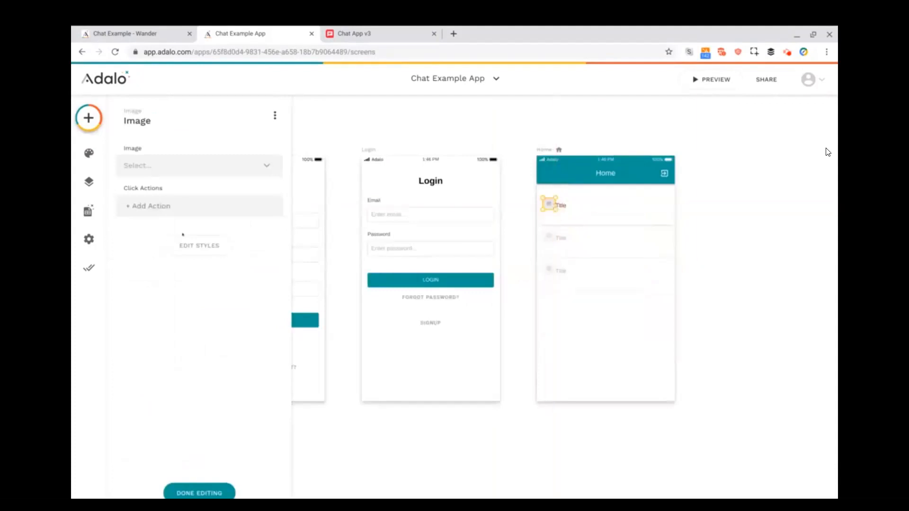
Set the image's width and height to 30 and its rounding to 15.
click(199, 246)
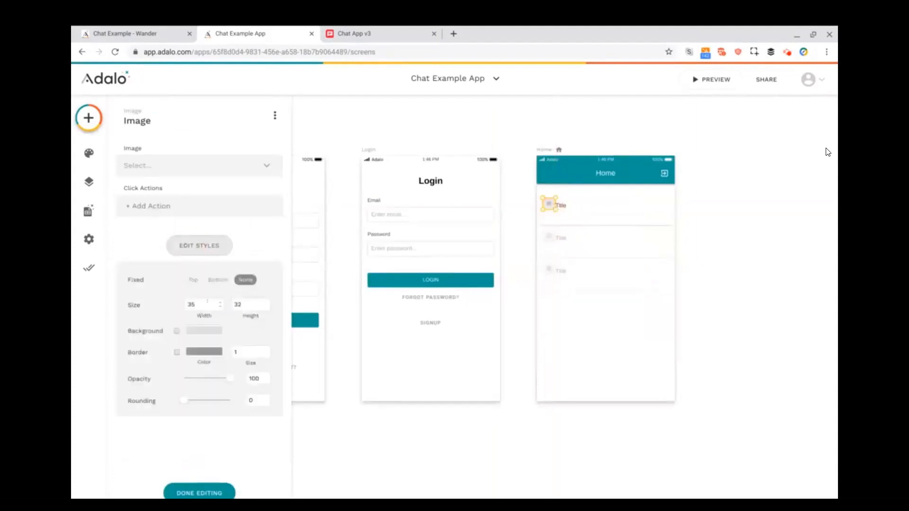
double_click(206, 304)
text(30)
double_click(244, 300)
text(30)
double_click(251, 400)
text(15)
Turn the image and title into a nested list of Users filtered to Current Conversation > Conversation Members.
shift+click(562, 206)
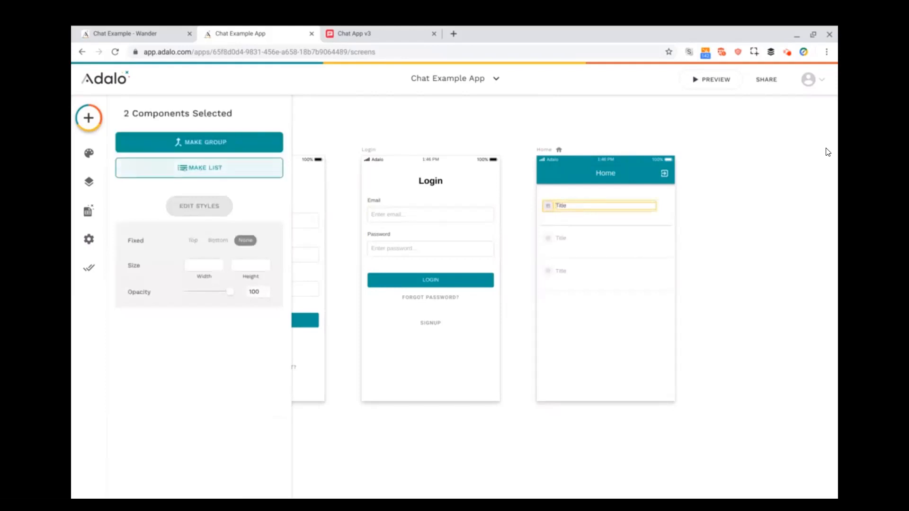
click(185, 168)
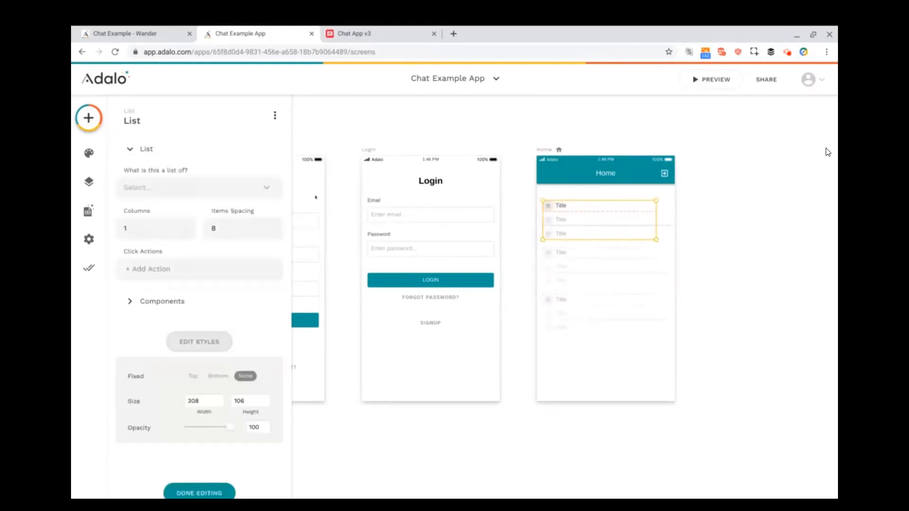
click(221, 188)
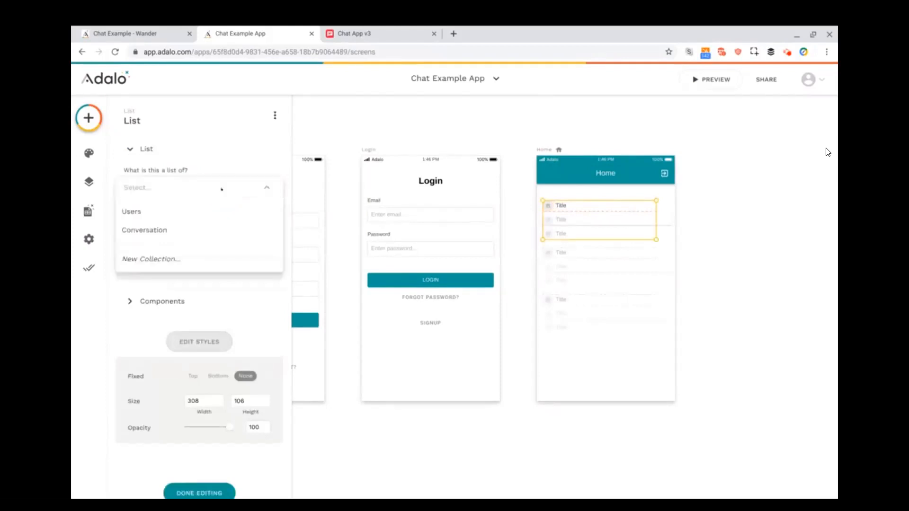
click(183, 211)
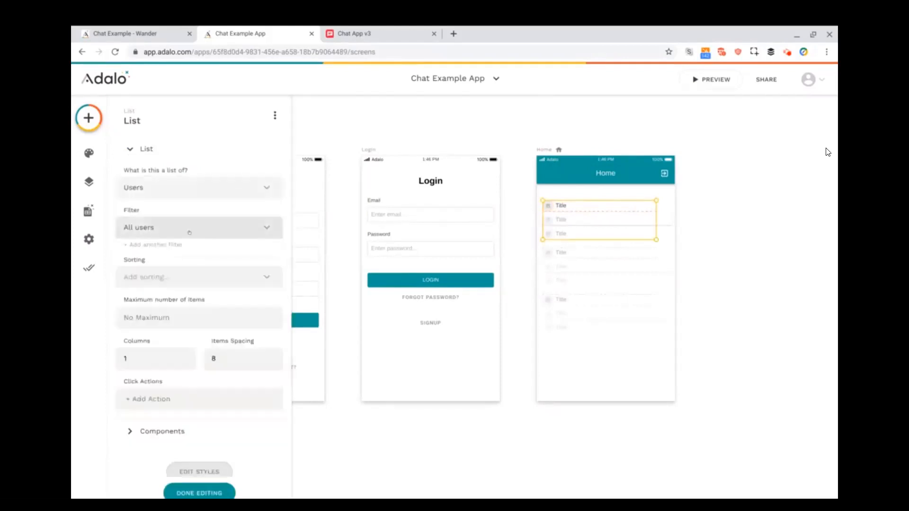
click(189, 232)
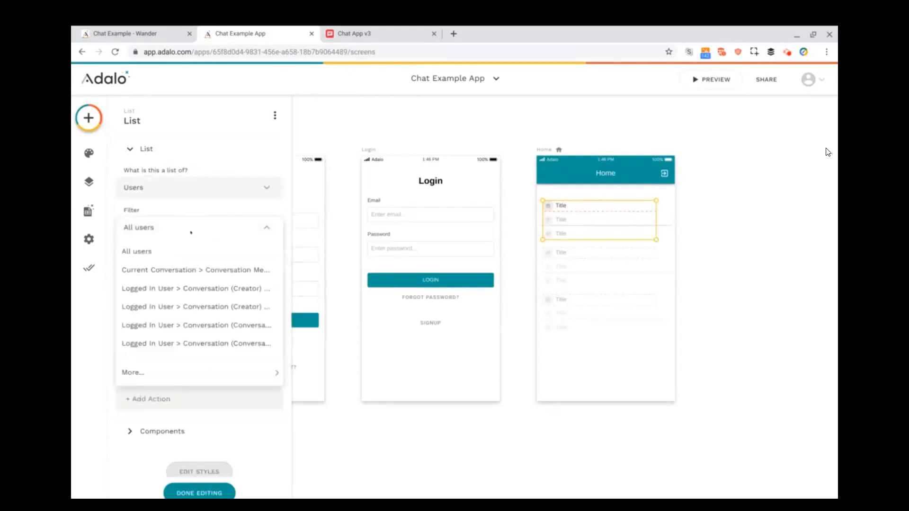
click(199, 270)
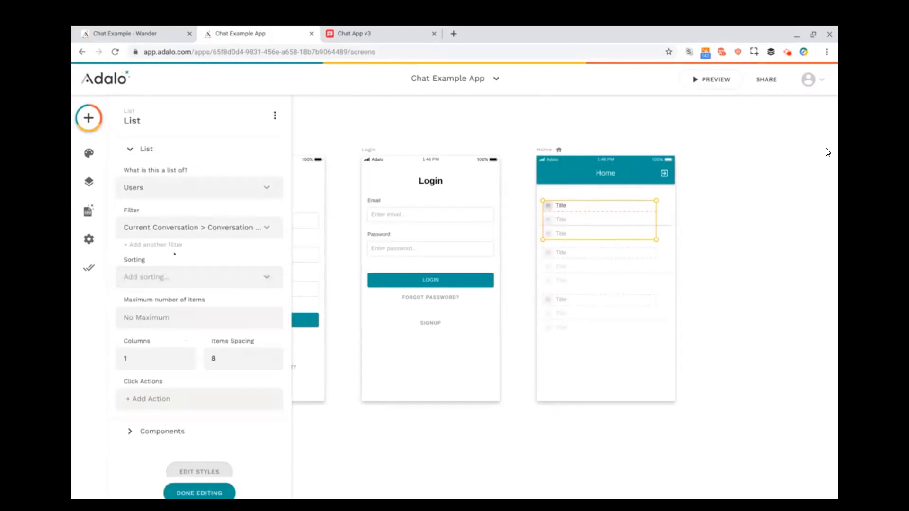
Add a custom filter to the nested list: Email is not equal to Logged In User > Email.
click(161, 245)
click(179, 271)
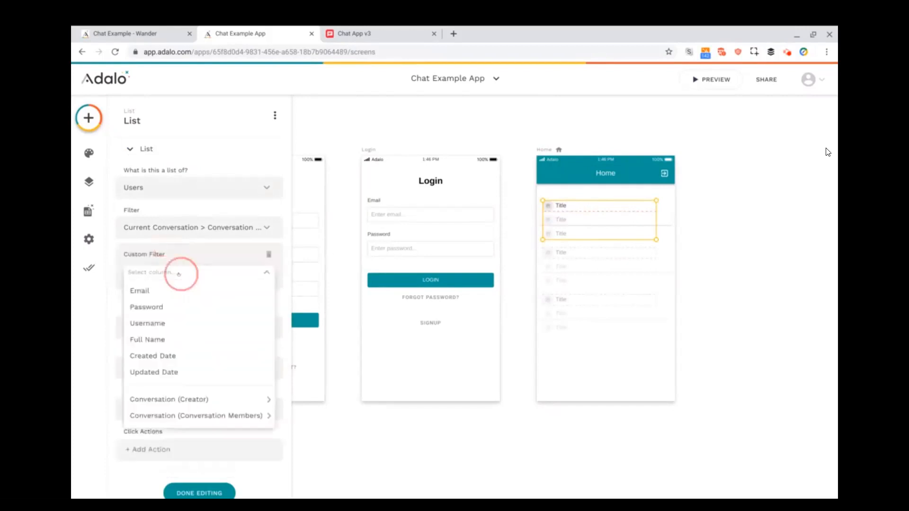
click(173, 290)
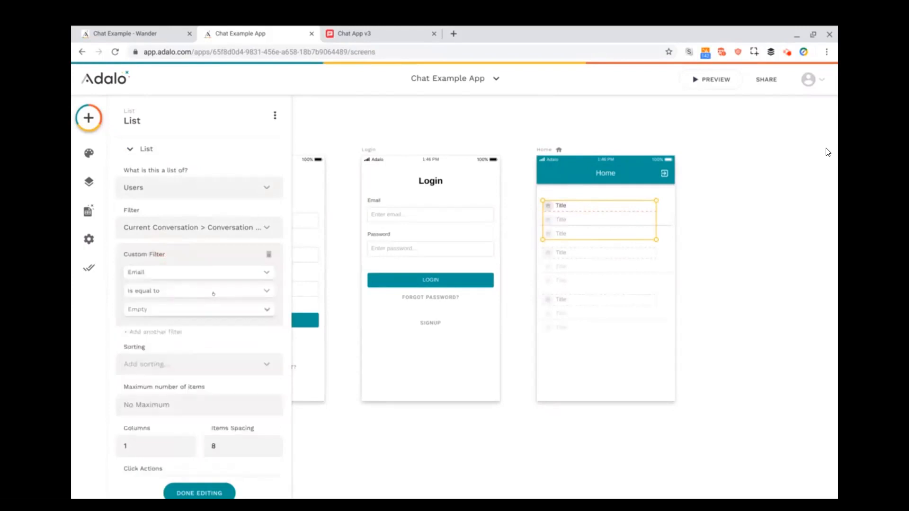
click(211, 293)
click(158, 256)
click(267, 310)
mouse_move(263, 226)
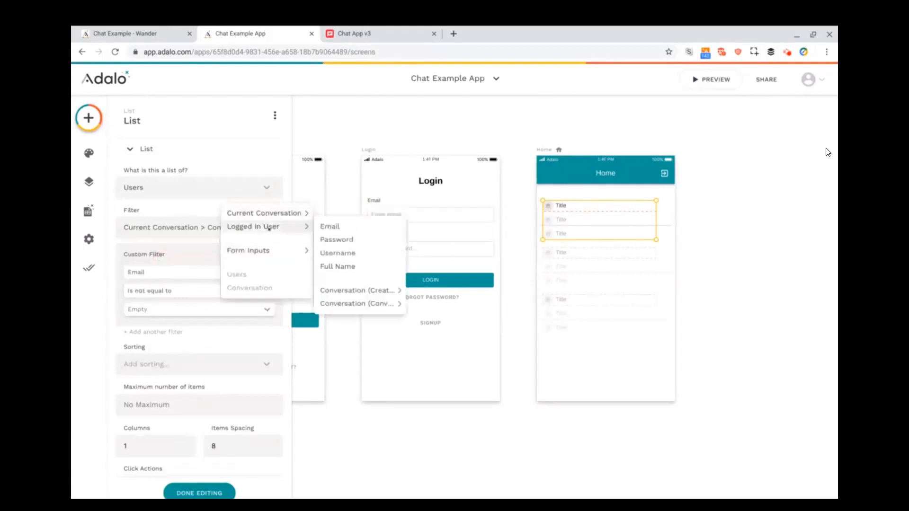
click(326, 227)
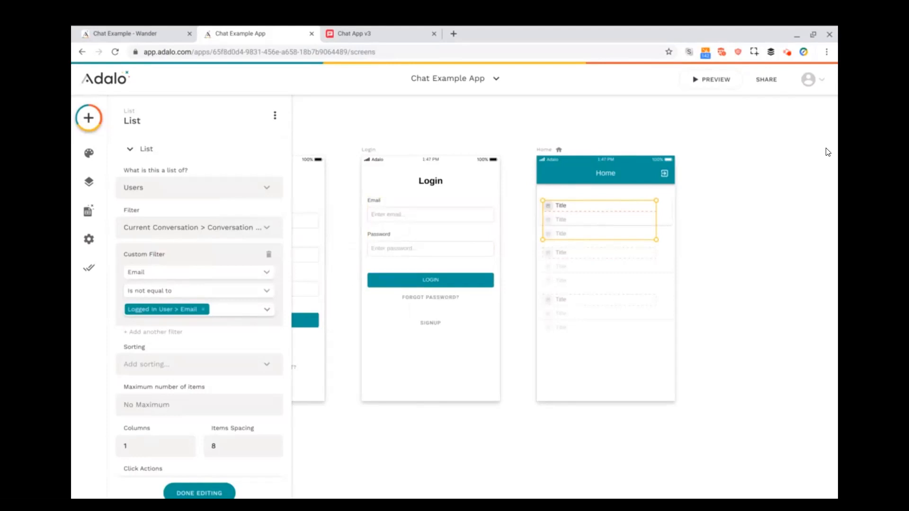
Shrink the nested users list to a single row and replace its title text with the Current User's Full Name.
drag(585, 236, 587, 208)
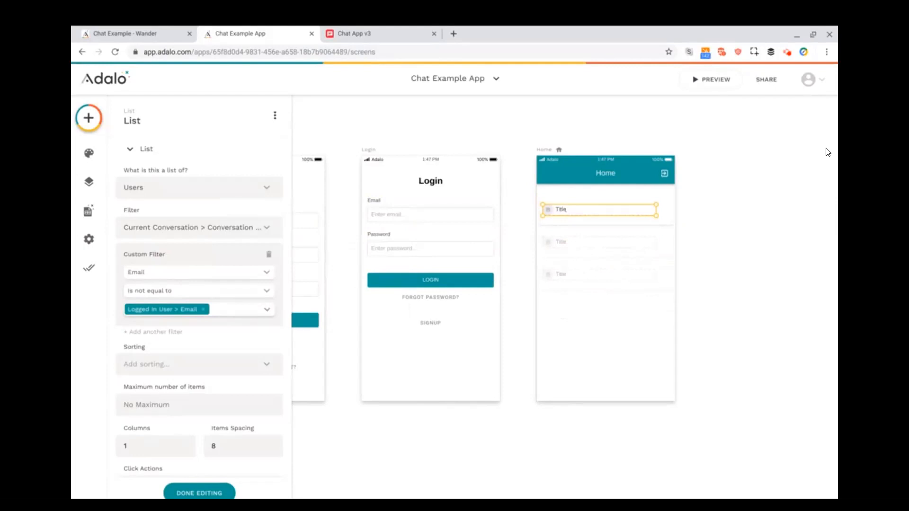
click(563, 209)
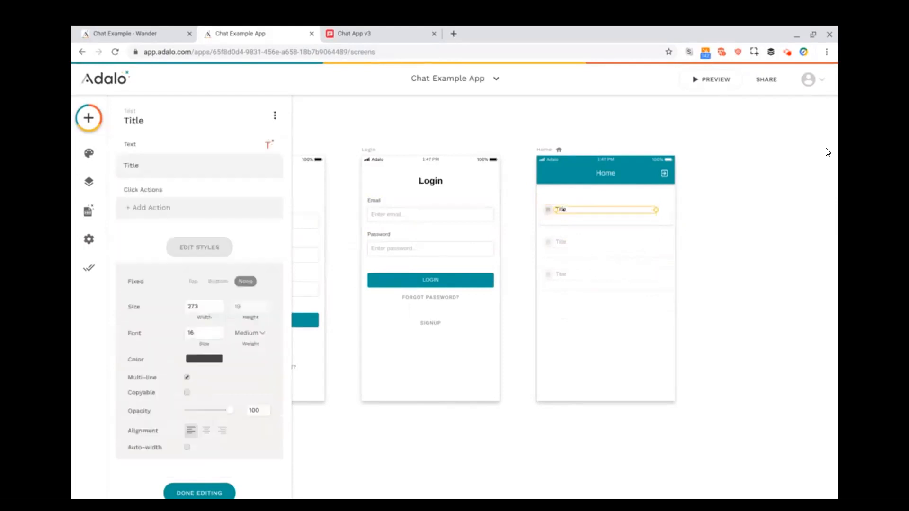
double_click(168, 171)
key(BackSpace)
click(268, 144)
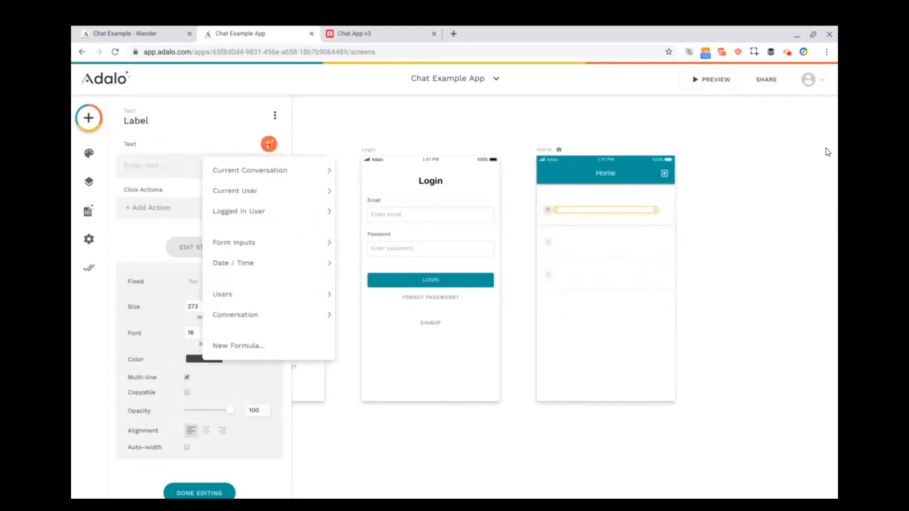
mouse_move(235, 190)
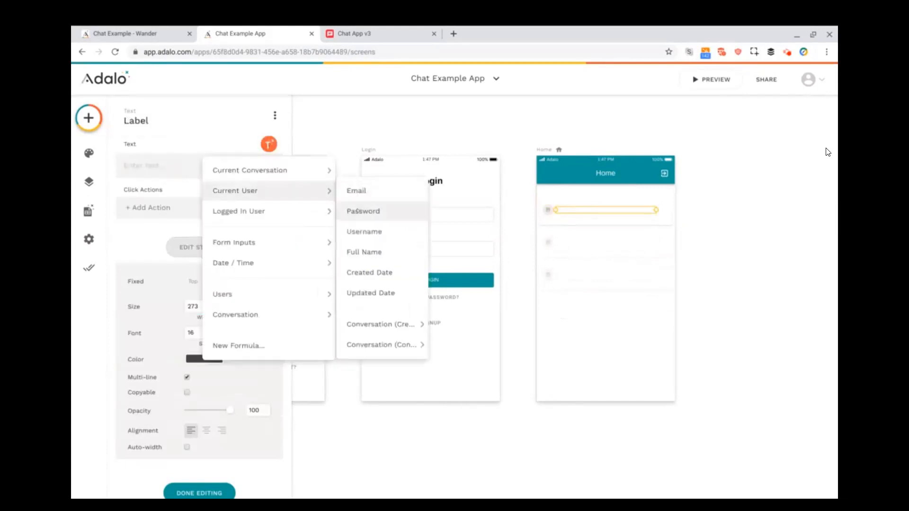
click(364, 252)
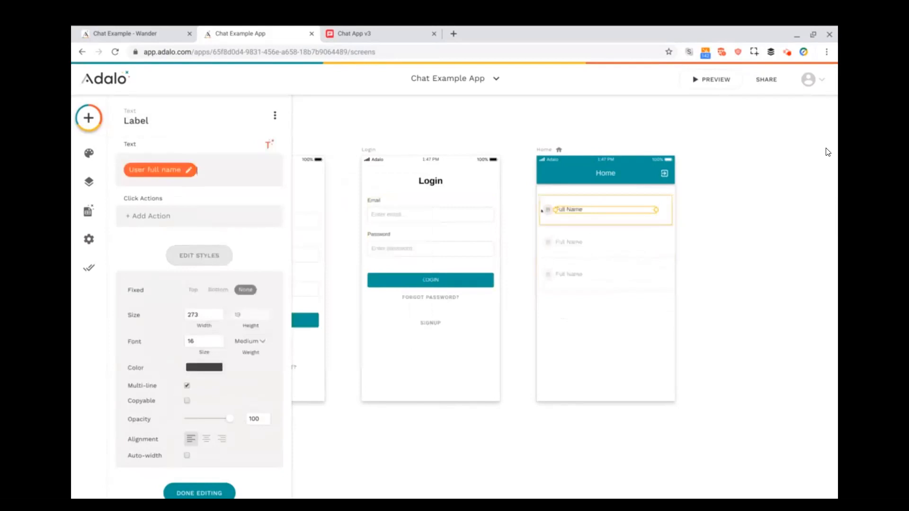
Add an Image property named Profile Picture to the Users collection.
click(87, 211)
click(168, 148)
click(162, 340)
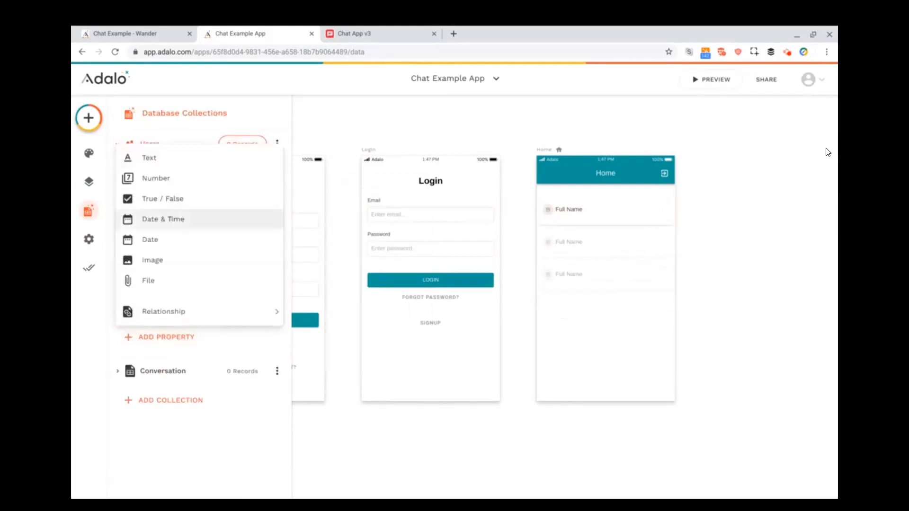
click(163, 259)
triple_click(158, 419)
text(Profile Picture)
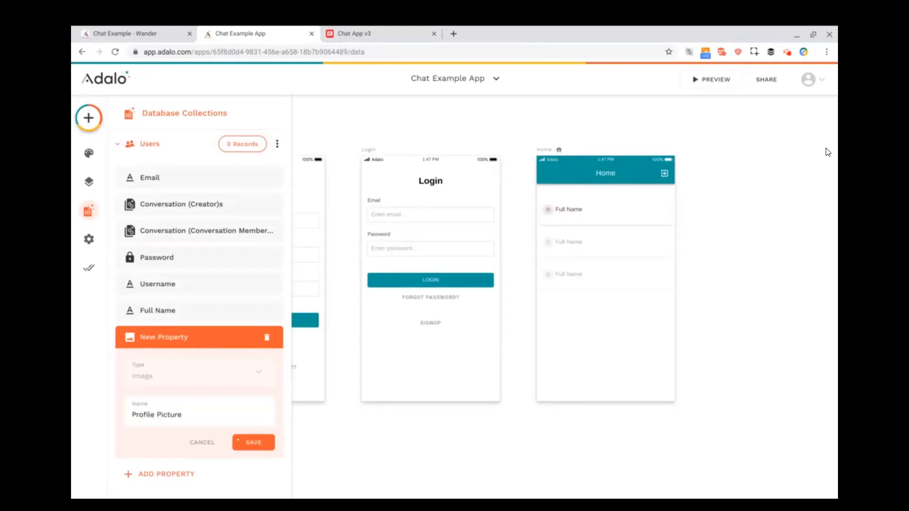
click(259, 442)
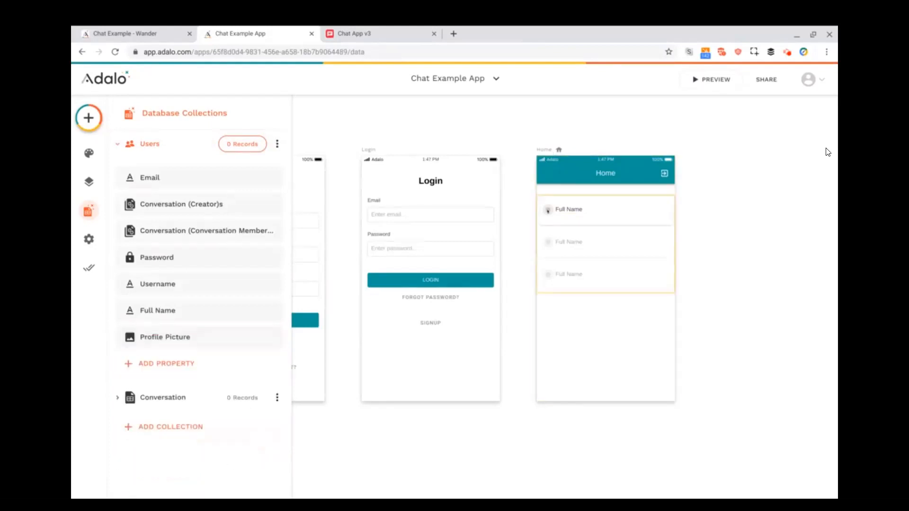
Set the small image in the Home list to the dynamic image Current User > Profile Picture.
click(547, 210)
click(548, 211)
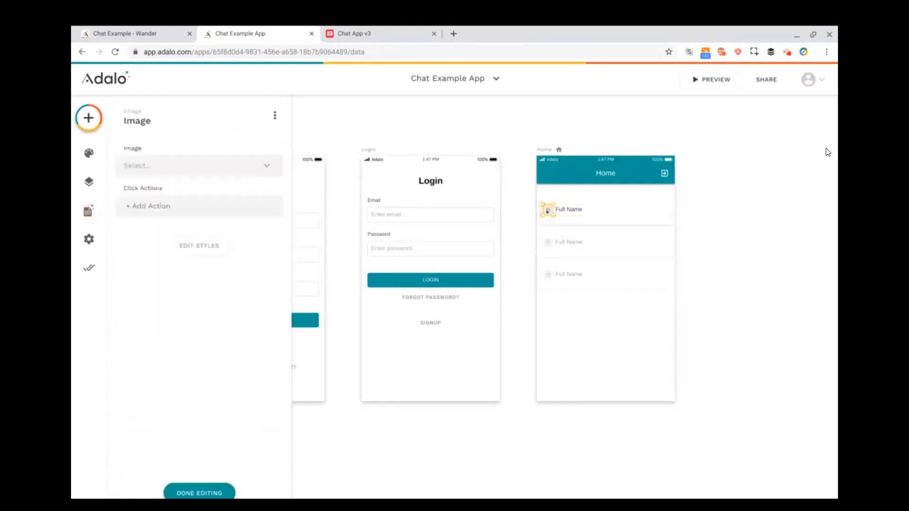
click(218, 165)
mouse_move(205, 212)
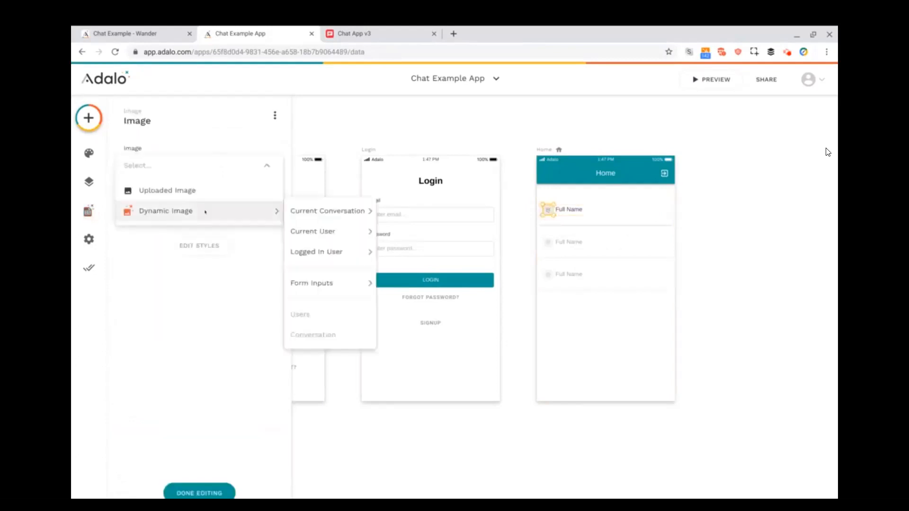
mouse_move(328, 231)
click(407, 231)
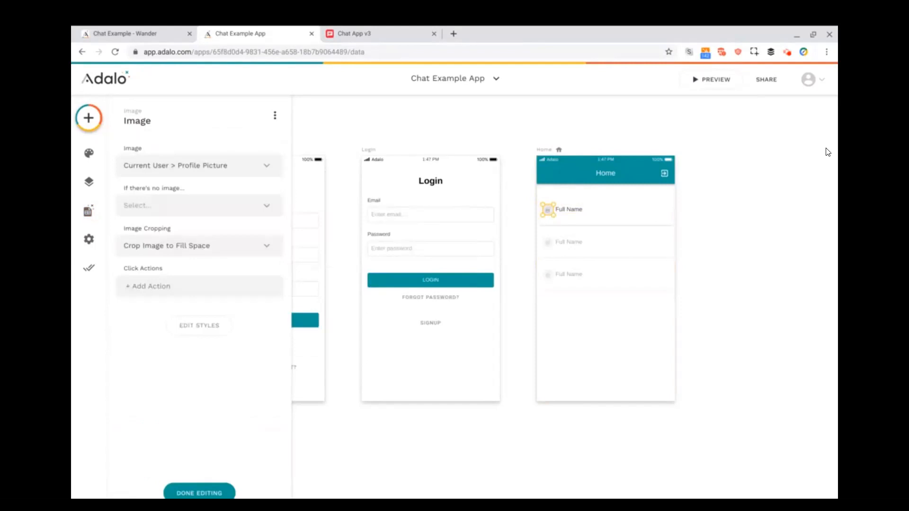
Create a new screen named Converstation from the Chat template.
scroll(828, 152, up, 2)
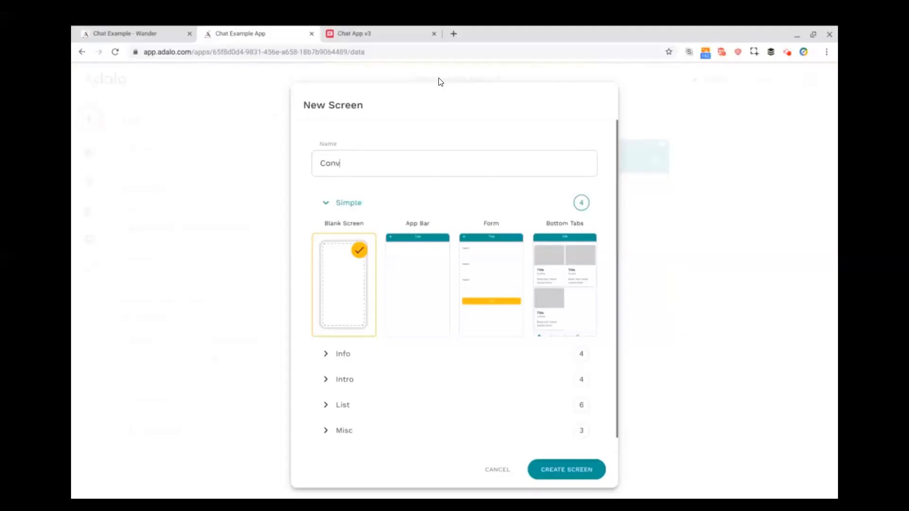
text(erstation)
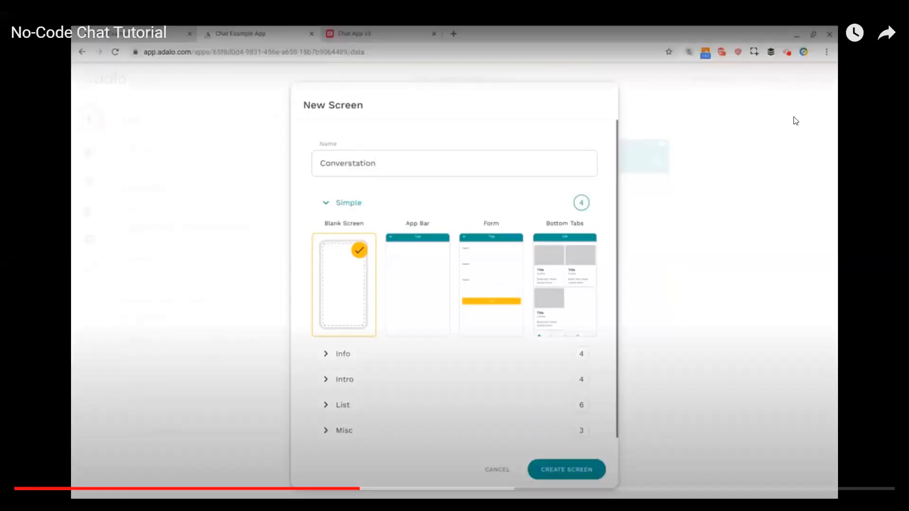
scroll(409, 363, down, 1)
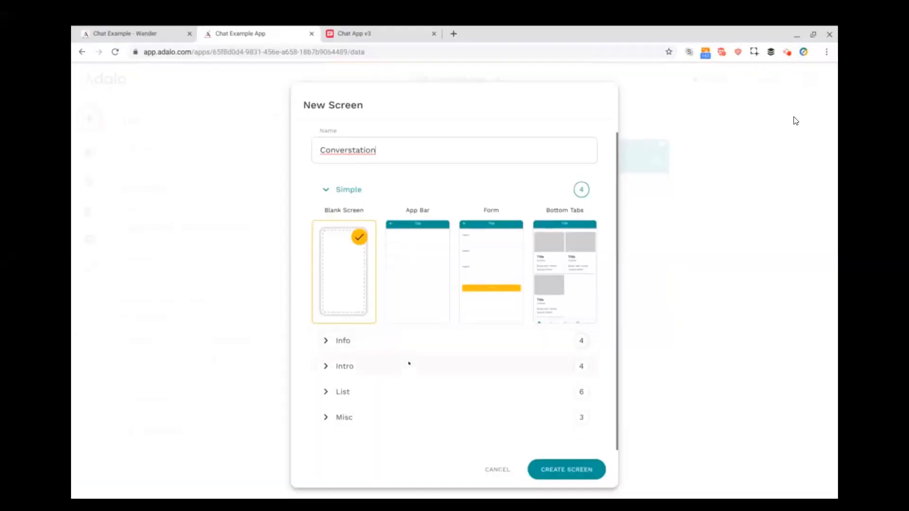
click(368, 419)
scroll(379, 379, down, 3)
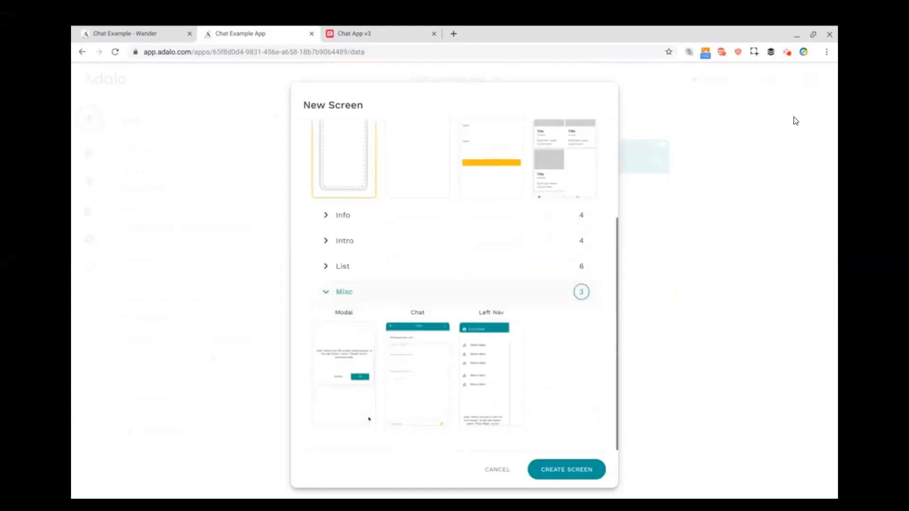
click(407, 372)
click(572, 469)
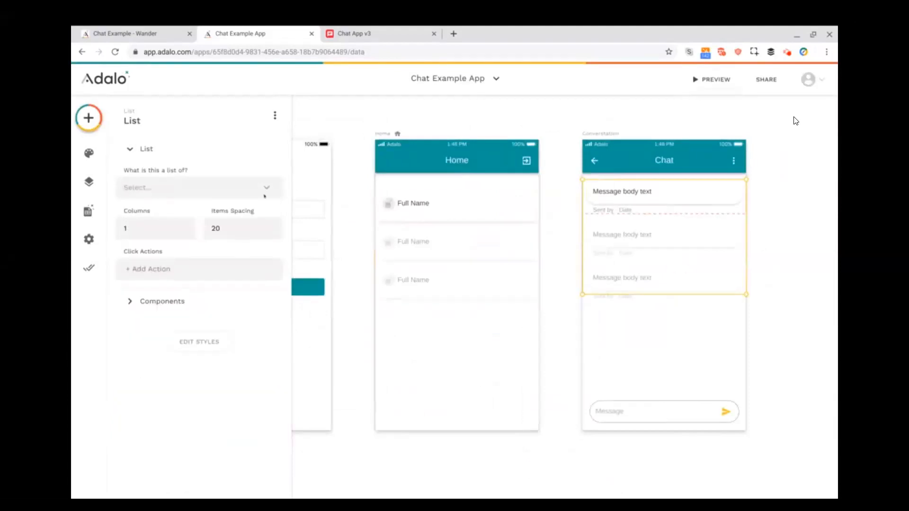
Start a new collection named Messages for the chat screen's list and name its text property Message Text.
click(185, 187)
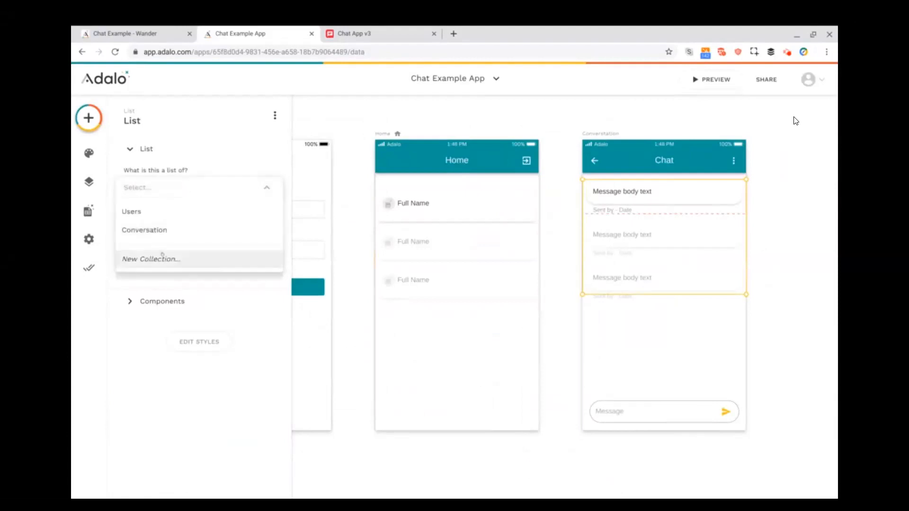
click(160, 258)
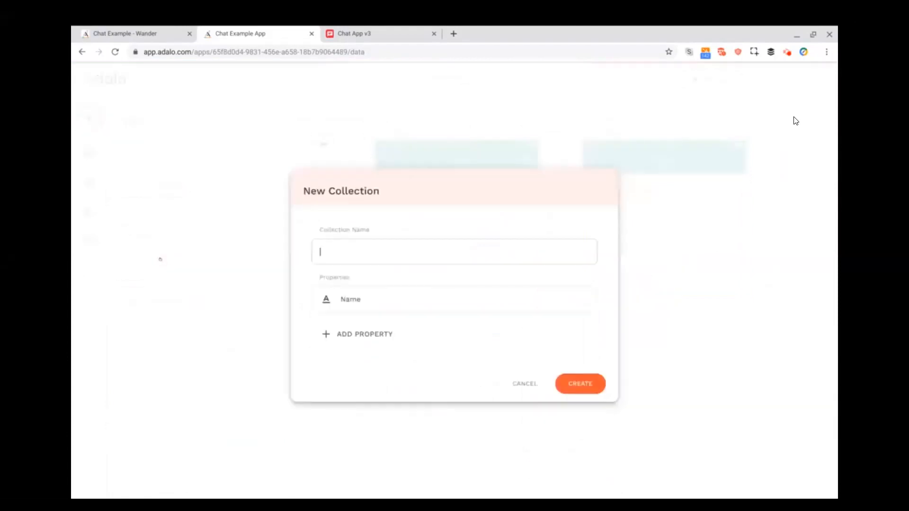
text(Messages)
key(Tab)
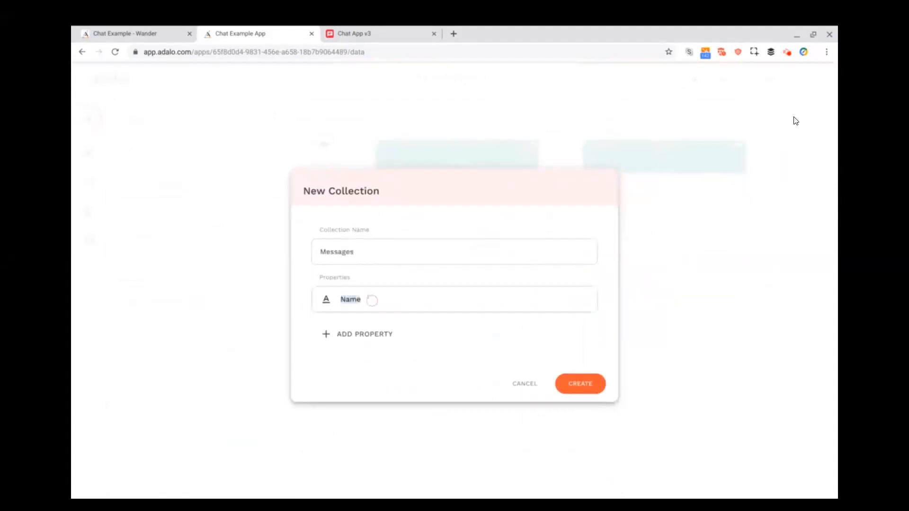
text(Message Text)
Add a Conversation relationship to Messages, where a Conversation can have multiple Messages and a Message belongs to one Conversation.
click(371, 334)
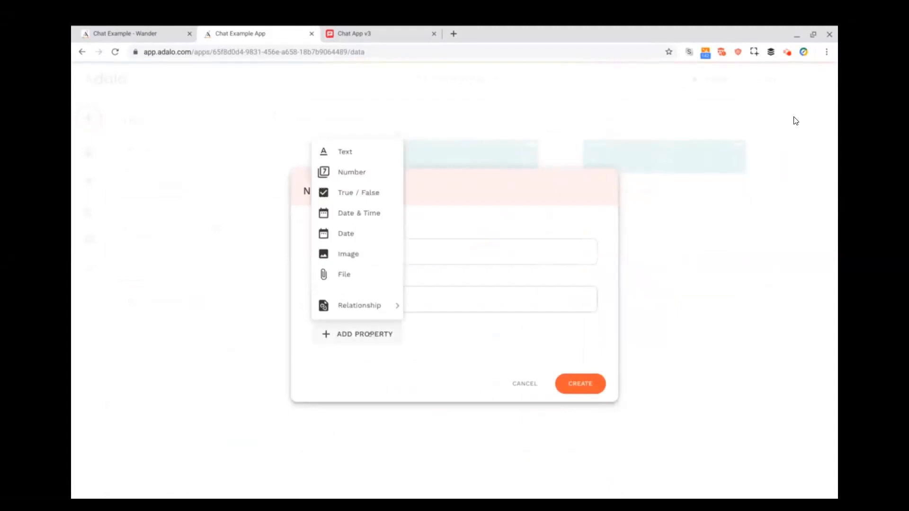
mouse_move(374, 305)
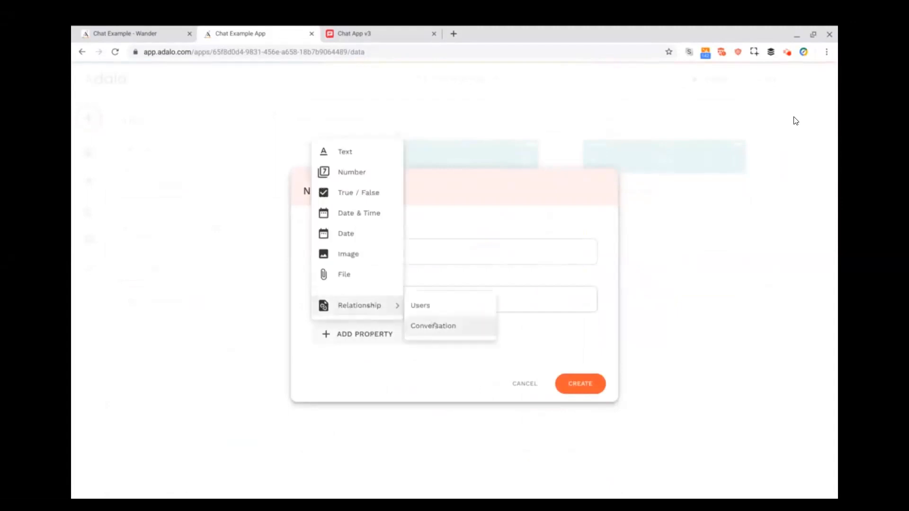
click(434, 326)
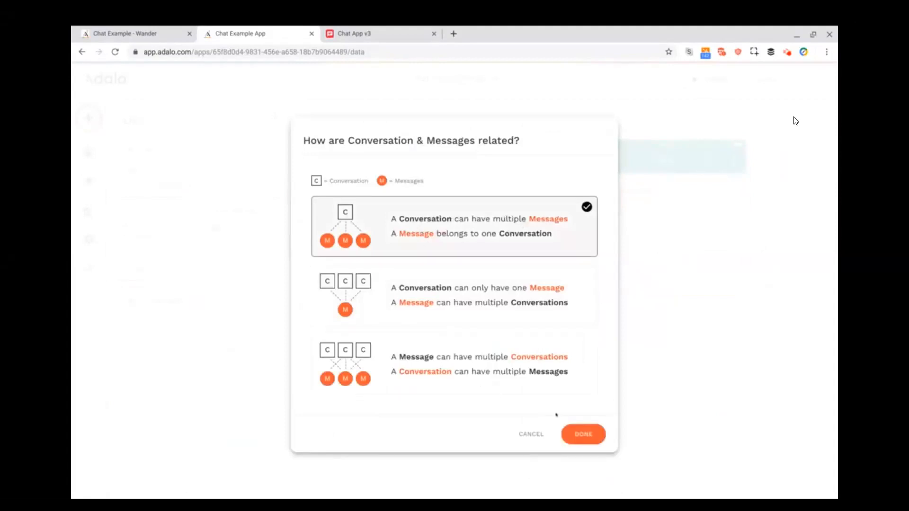
click(577, 433)
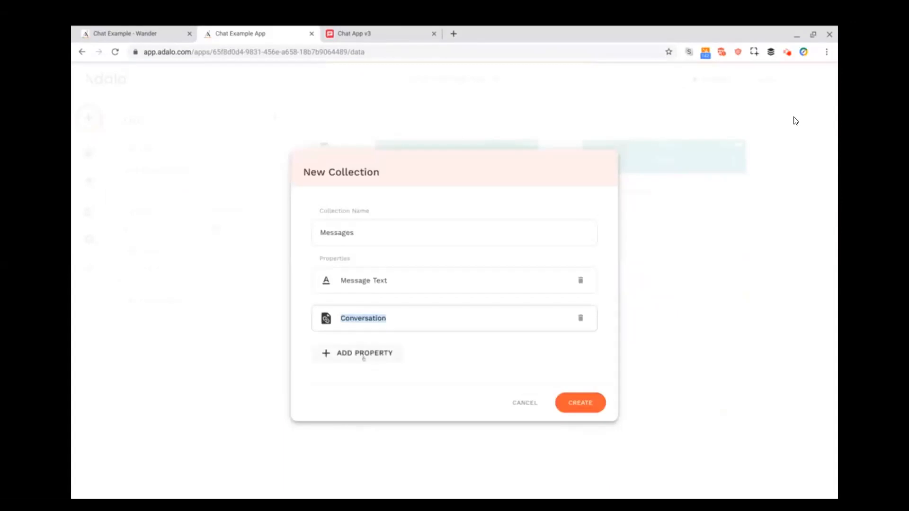
Add a Users relationship named Sender, where a User can have multiple Messages and a Message belongs to one User, and create the Messages collection.
click(362, 353)
mouse_move(363, 326)
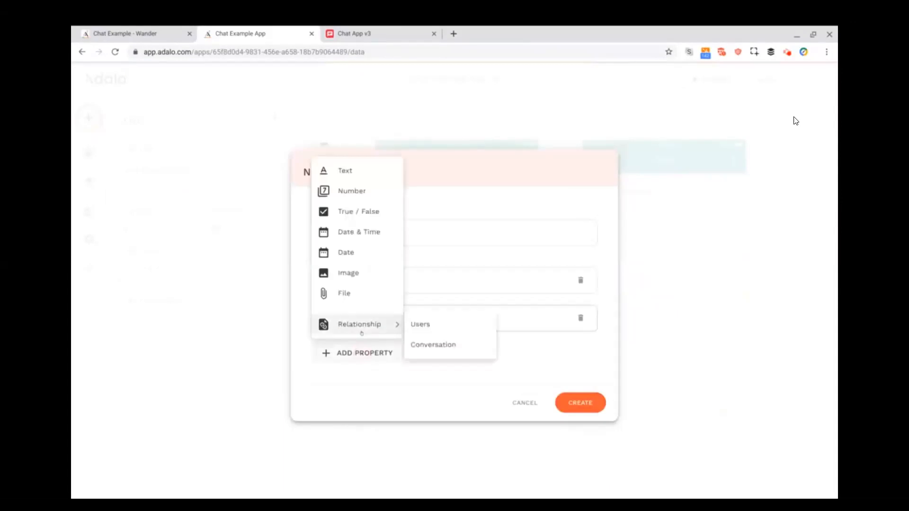
click(421, 326)
click(474, 234)
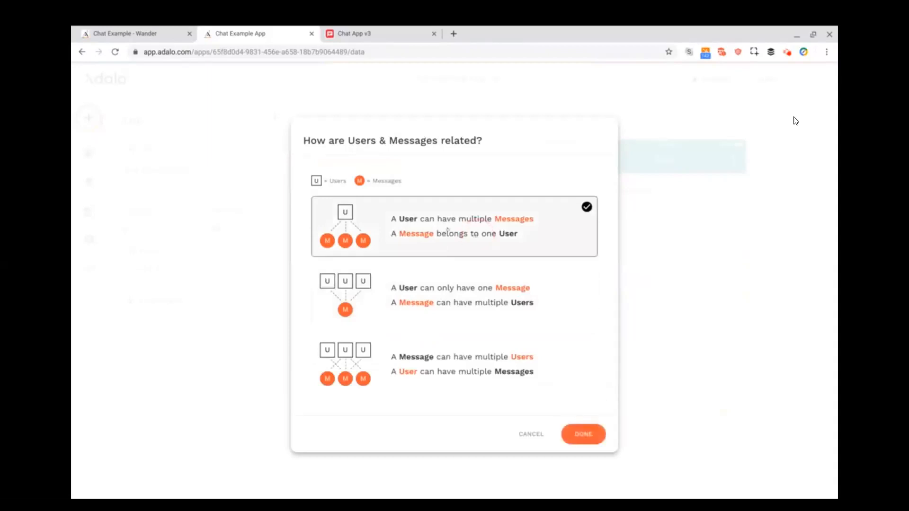
click(593, 430)
text(Sender)
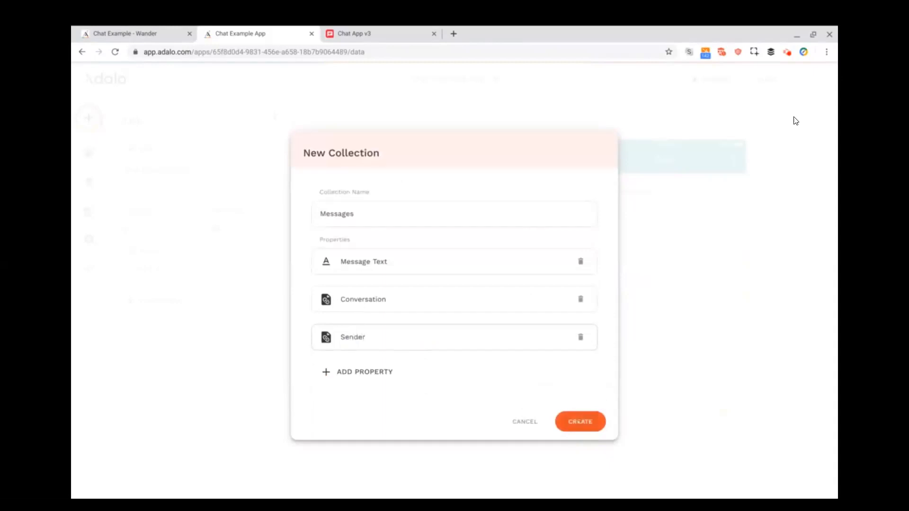
click(584, 421)
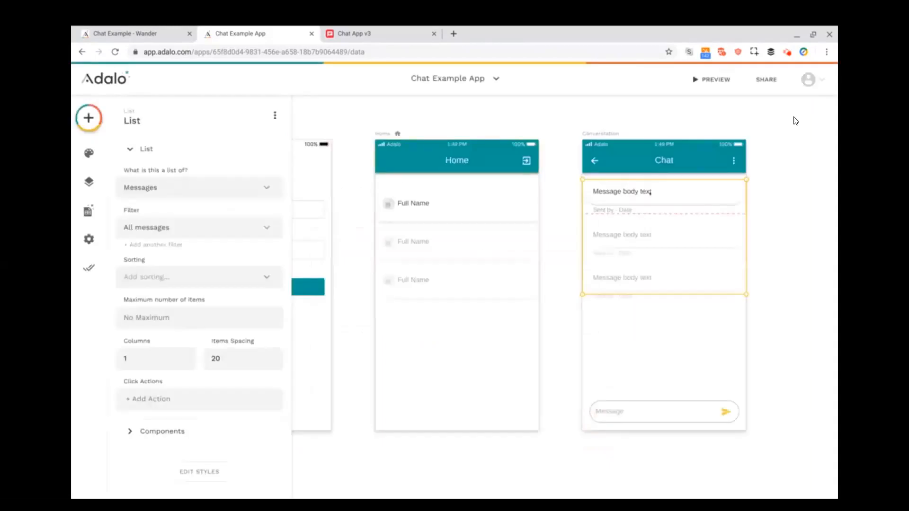
Filter the chat list to Current Conversation > Messages and set its message body text to Current Message > Message Text.
click(186, 227)
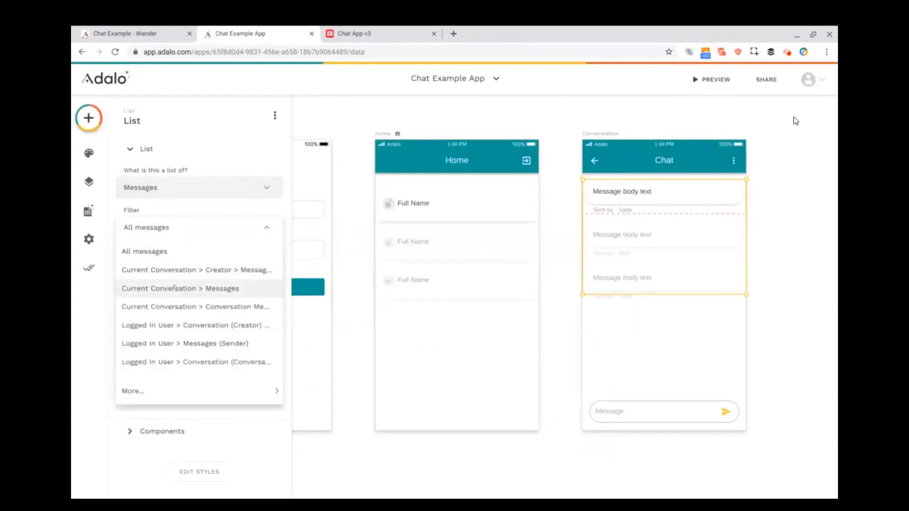
click(174, 288)
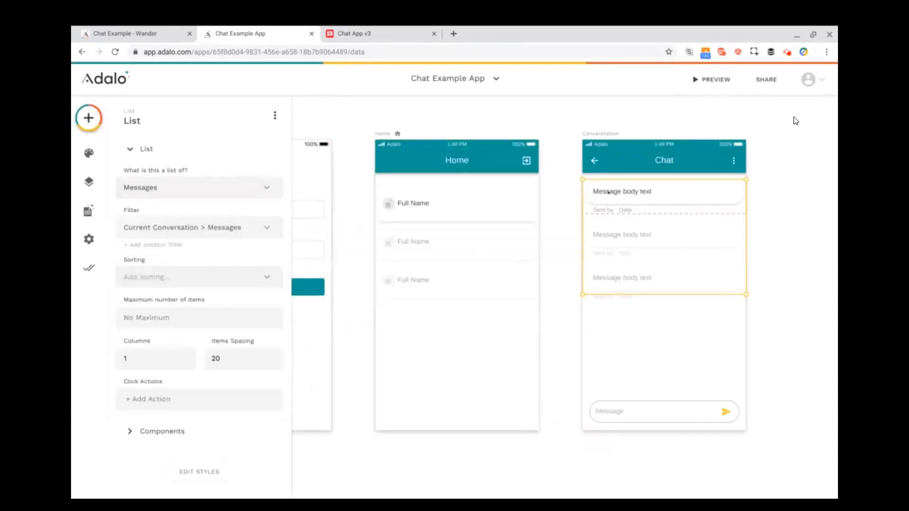
click(608, 192)
triple_click(209, 164)
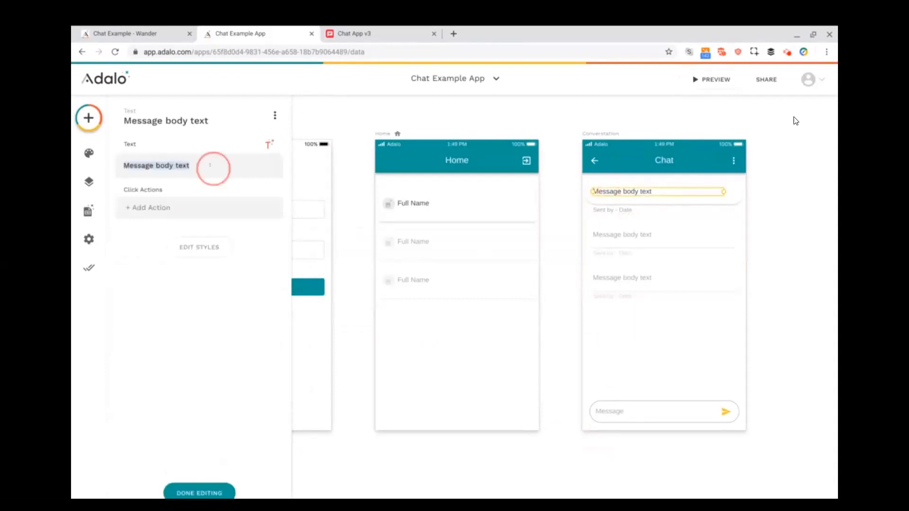
key(BackSpace)
click(268, 144)
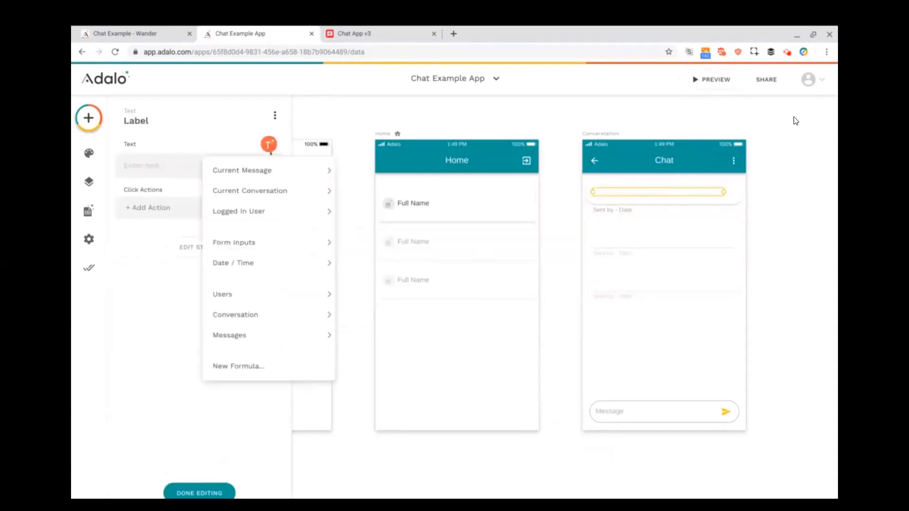
mouse_move(266, 170)
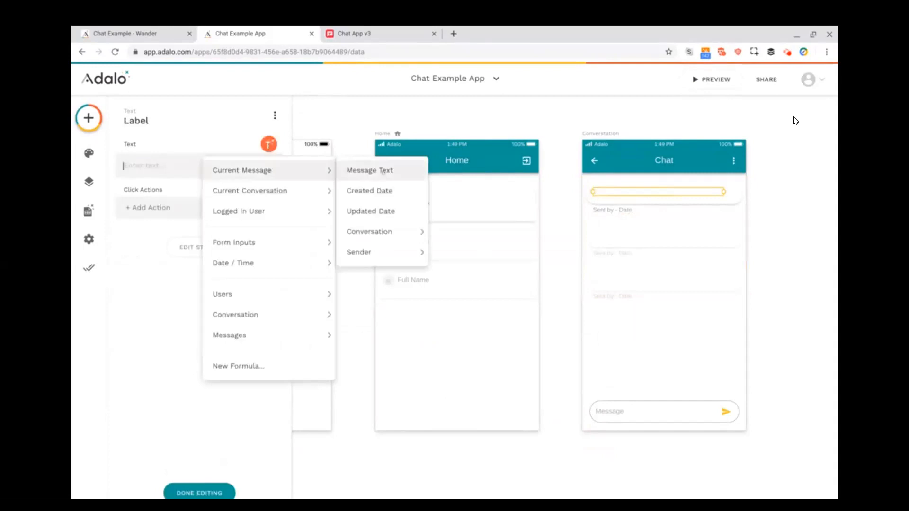
click(341, 171)
Replace the "Sent by - Date" text with the message sender's Full Name, a hyphen, and the Current Message's Created Date.
click(600, 210)
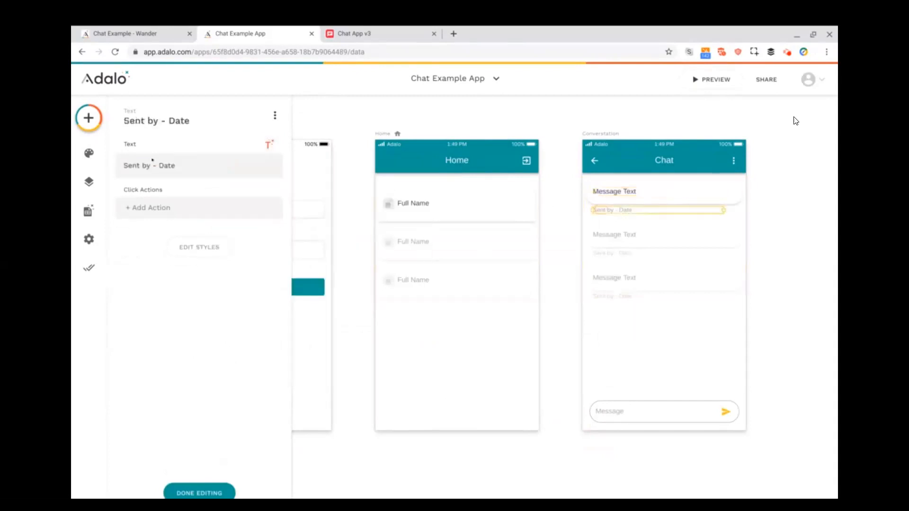
key(ctrl+a)
key(BackSpace)
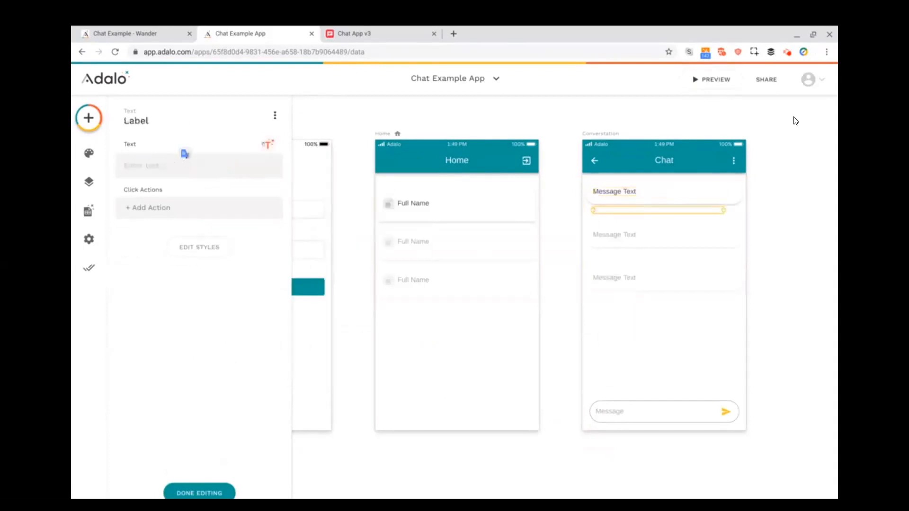
click(267, 144)
mouse_move(284, 171)
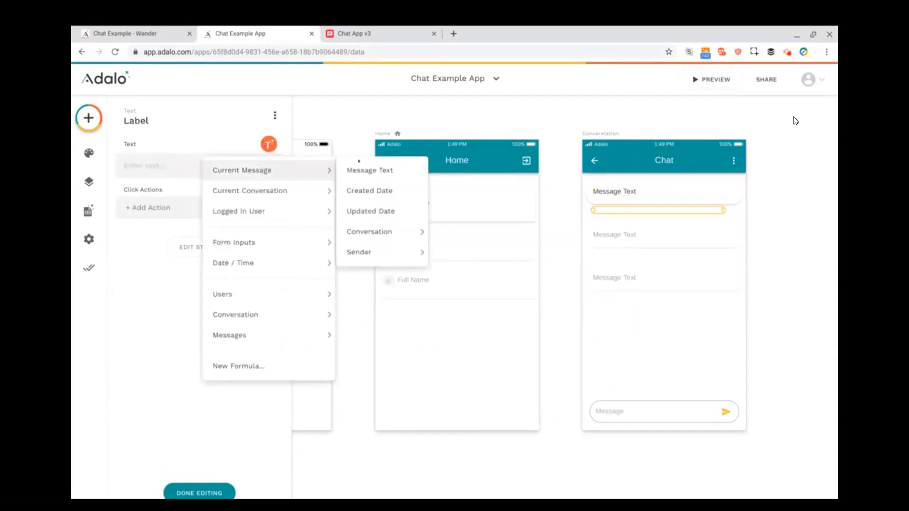
mouse_move(370, 259)
click(457, 314)
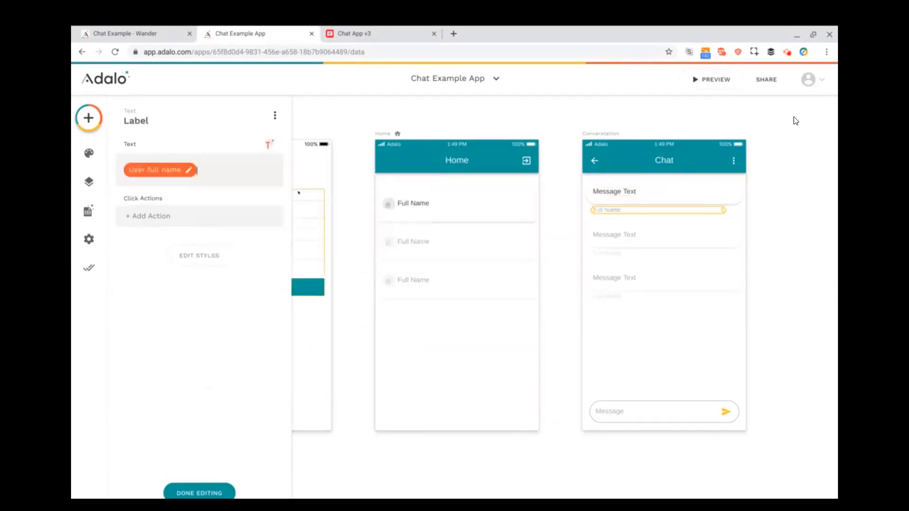
click(269, 144)
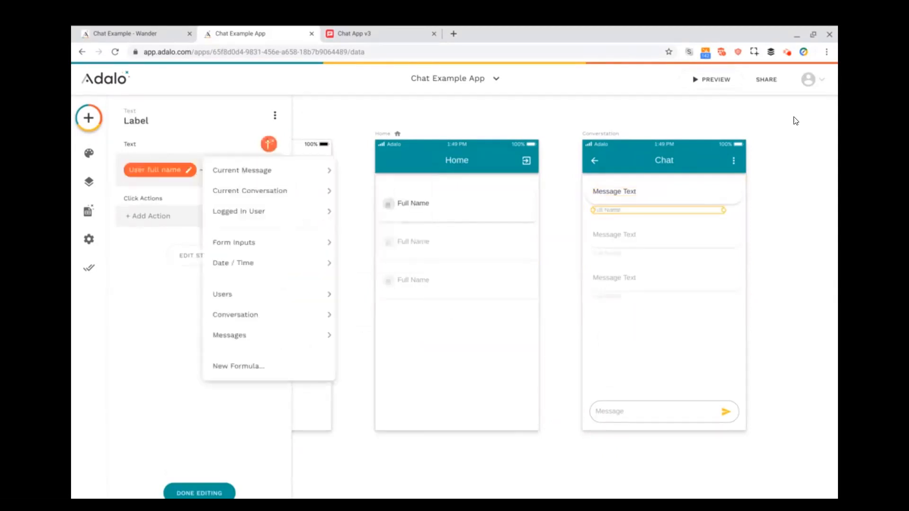
mouse_move(284, 170)
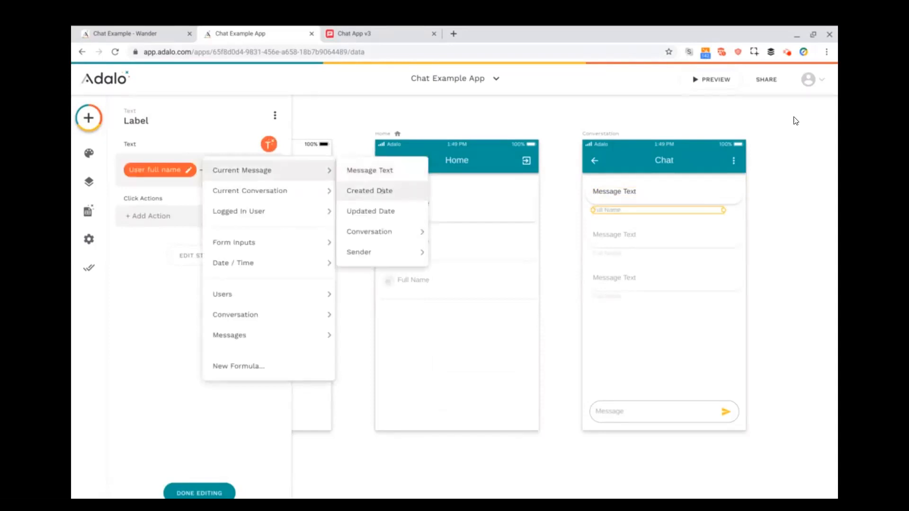
click(379, 189)
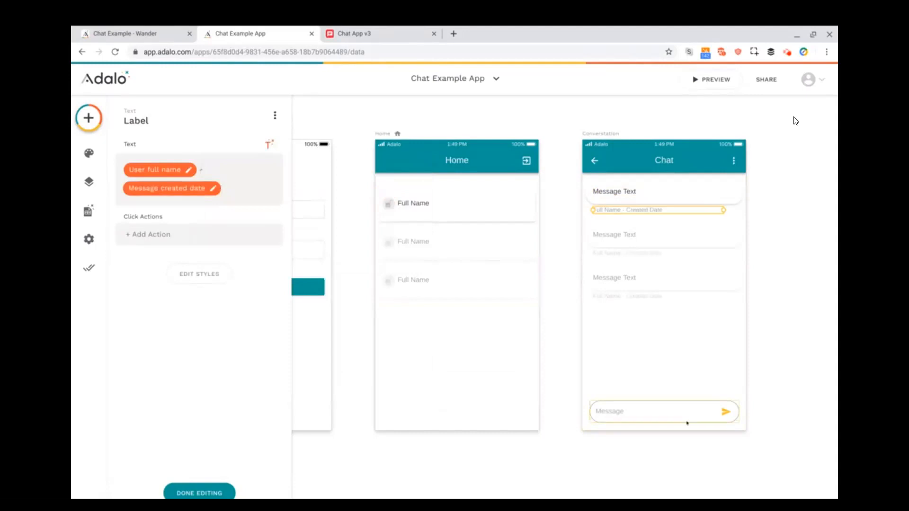
Give the send icon a Create action for the Messages collection, with Message Text taken from the Message Text Input.
click(725, 411)
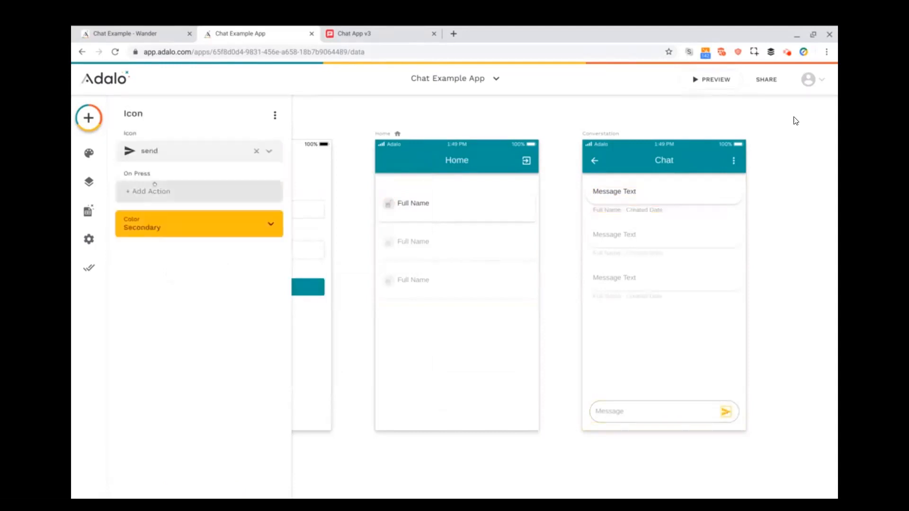
click(200, 191)
click(172, 241)
click(214, 224)
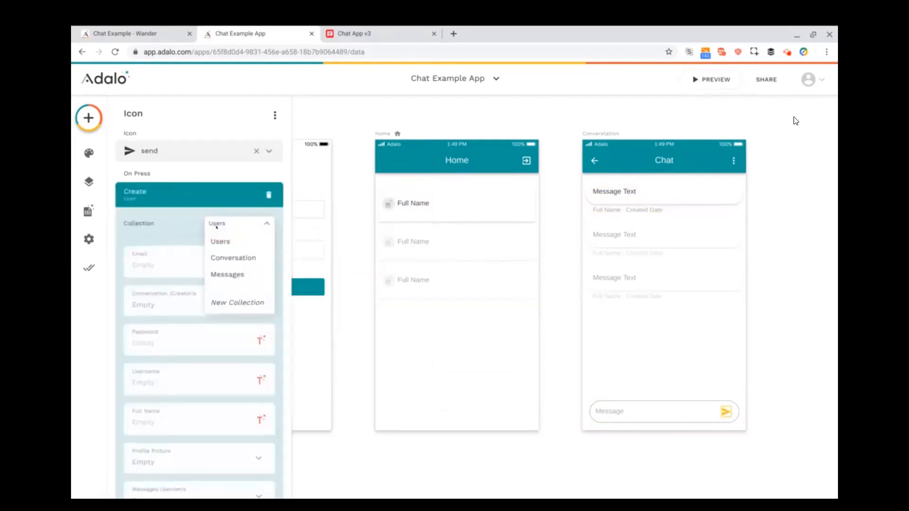
click(223, 274)
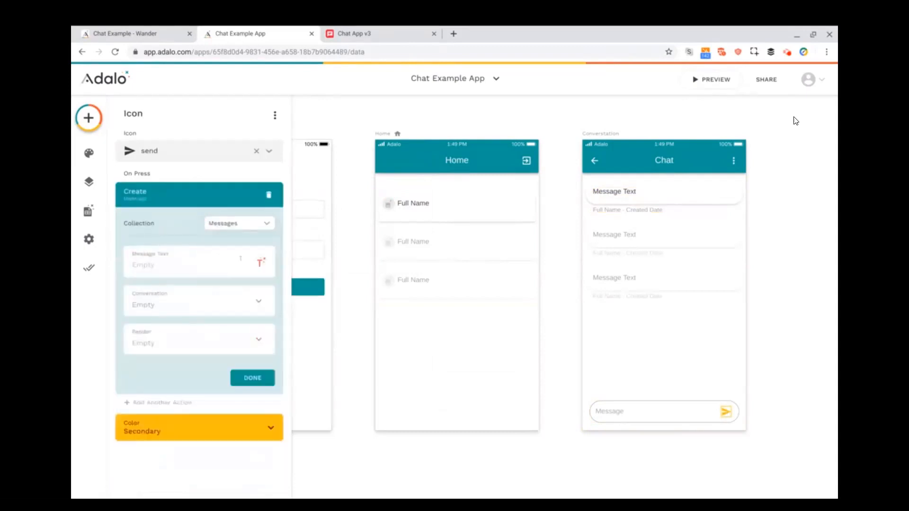
click(260, 263)
mouse_move(254, 344)
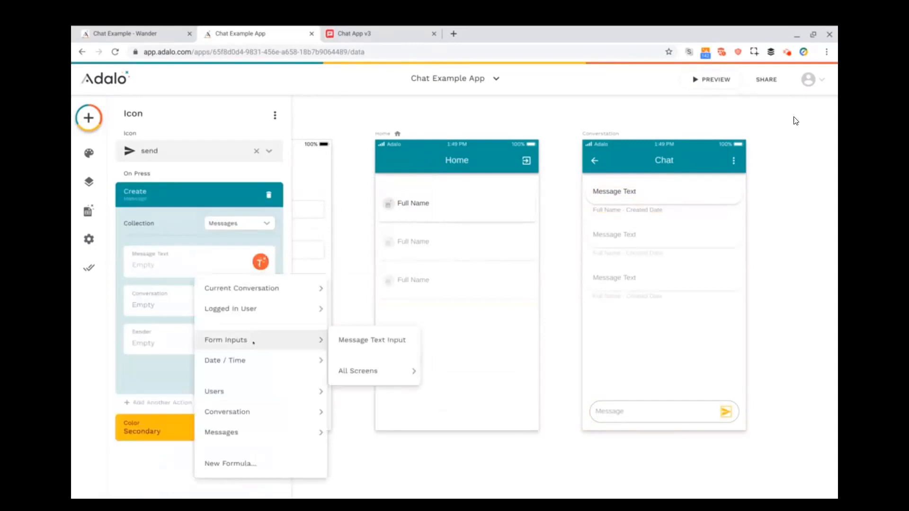
click(352, 340)
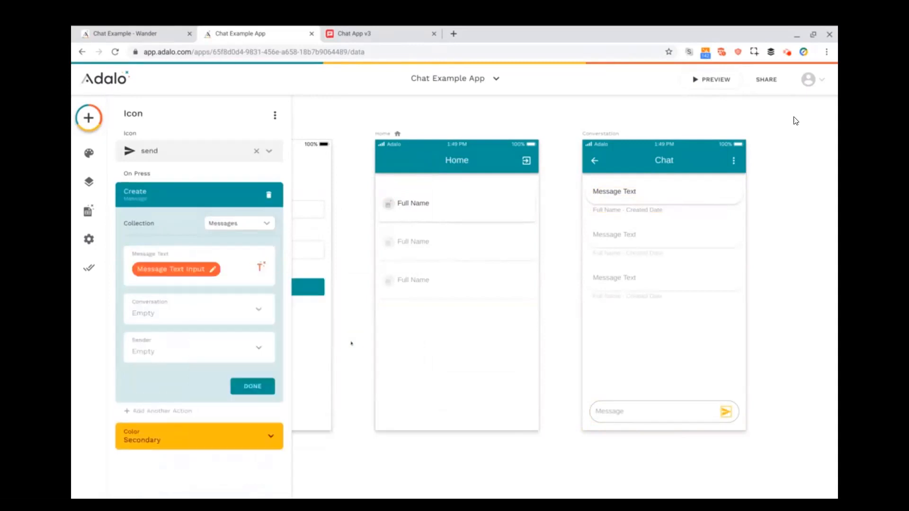
Set the Create action's Conversation to Current Conversation and its Sender to Logged In User, and finish the action.
click(239, 312)
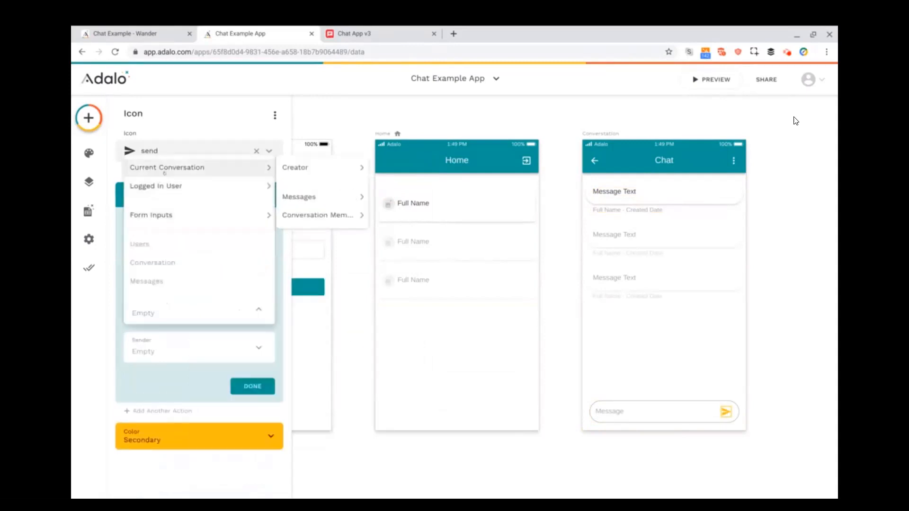
click(163, 173)
click(196, 351)
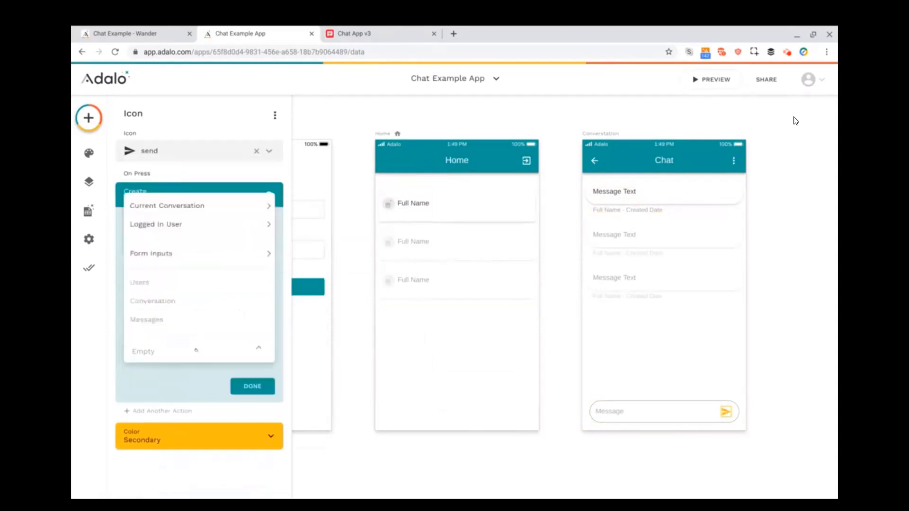
click(183, 222)
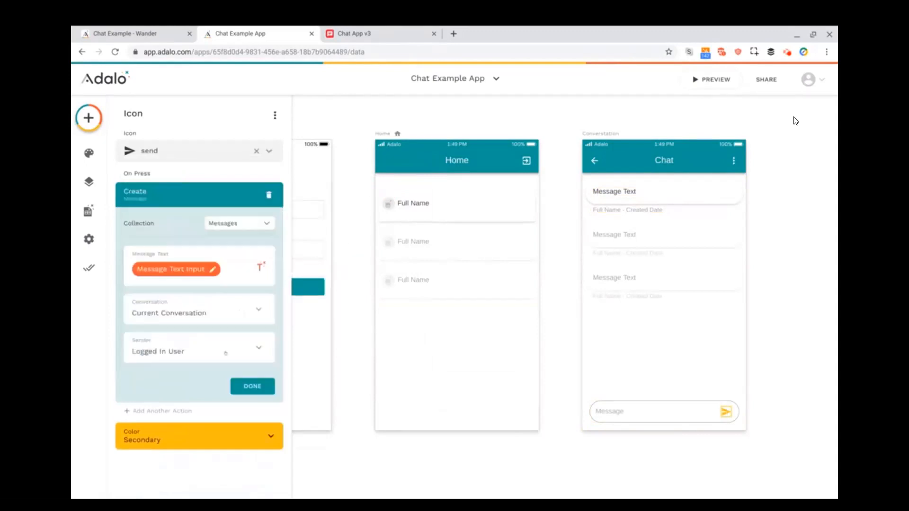
click(256, 386)
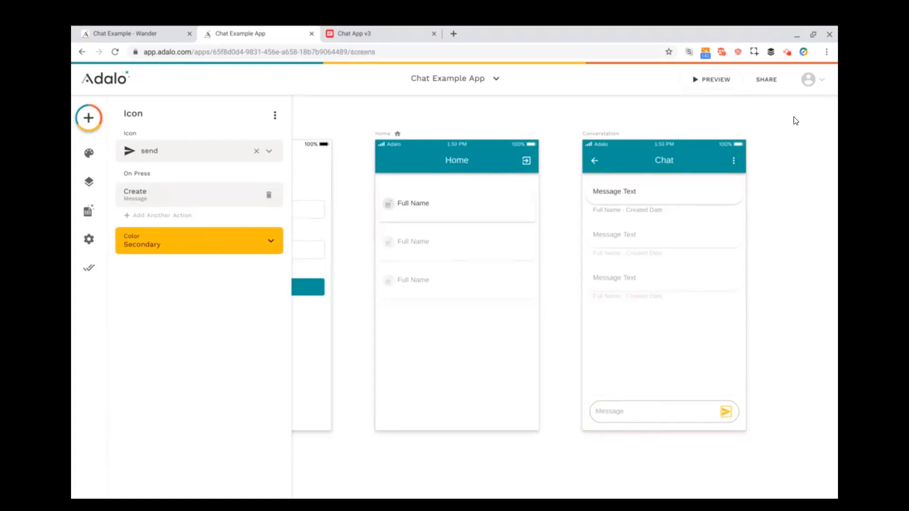
Add an Action Button component to the lower-right corner of the Home screen.
click(796, 121)
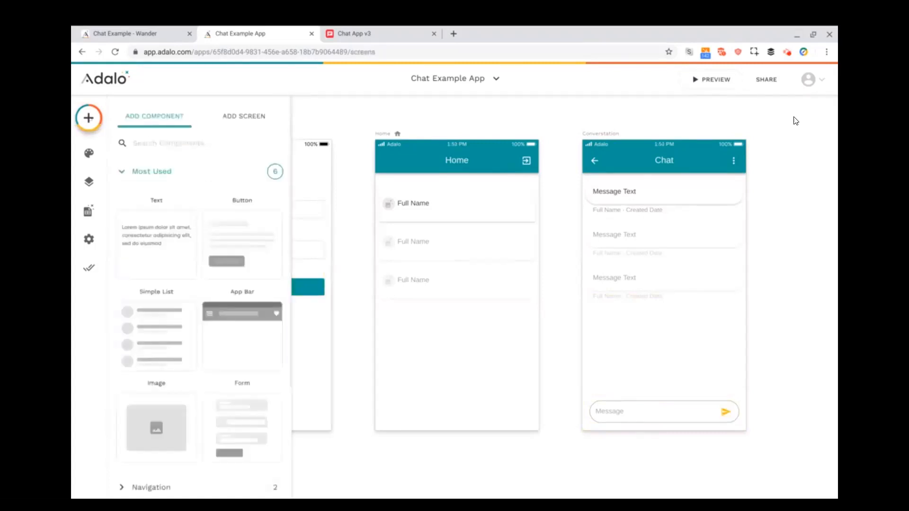
scroll(171, 295, down, 4)
click(160, 365)
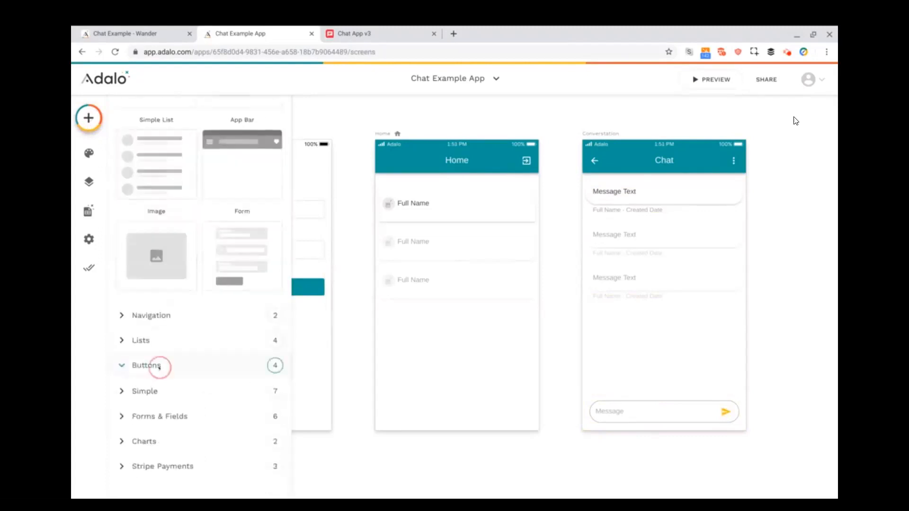
drag(267, 337, 519, 411)
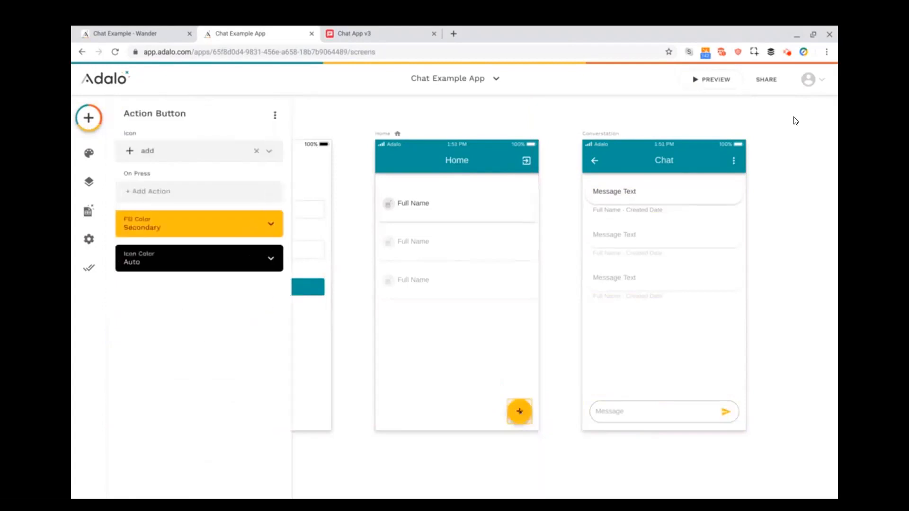
Link the Home action button to a new screen named Start New Conversation, created from the List Search template.
click(178, 190)
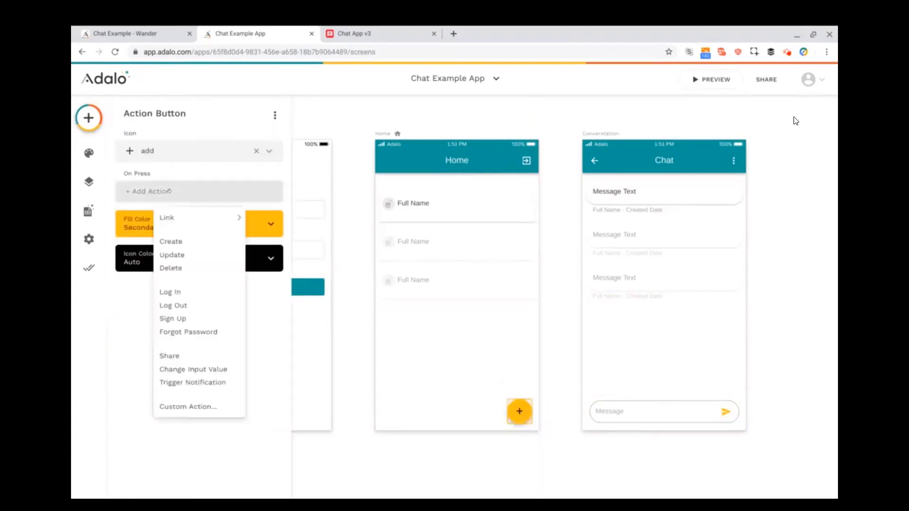
mouse_move(188, 219)
click(277, 217)
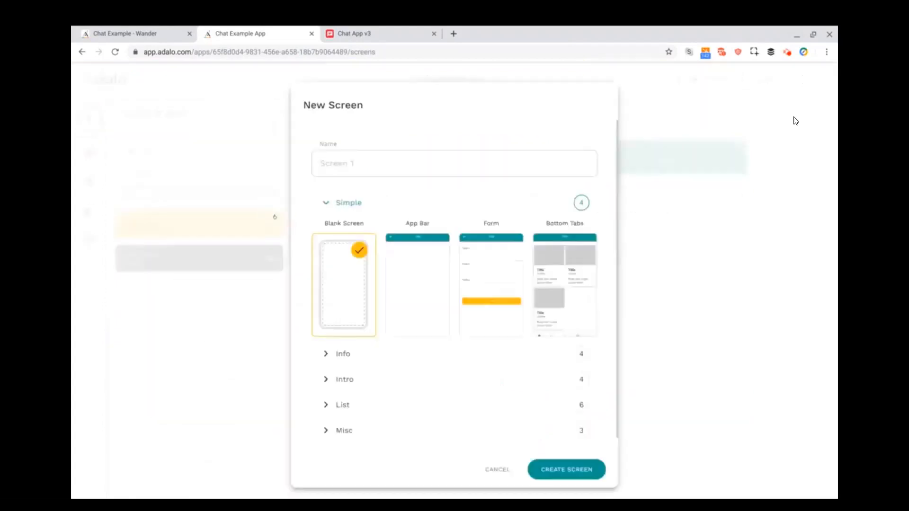
text(Start)
text(New Conversation)
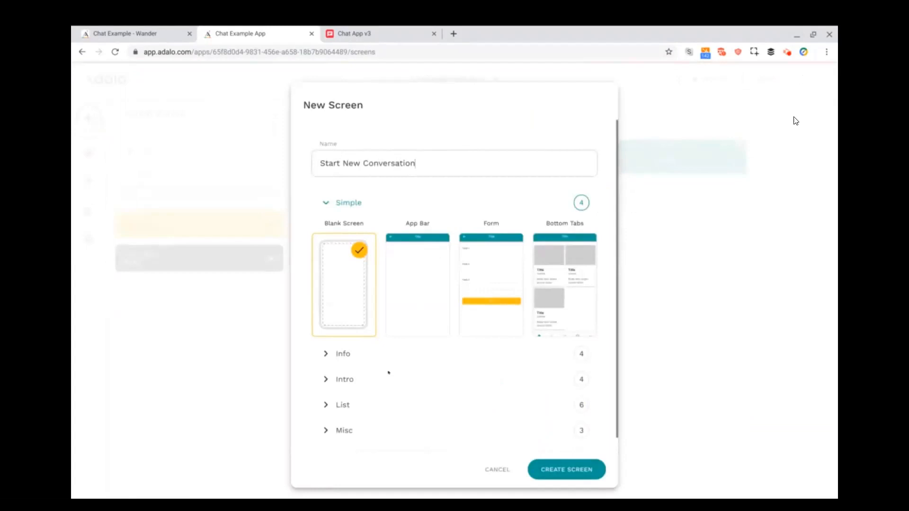
click(374, 403)
scroll(407, 379, down, 3)
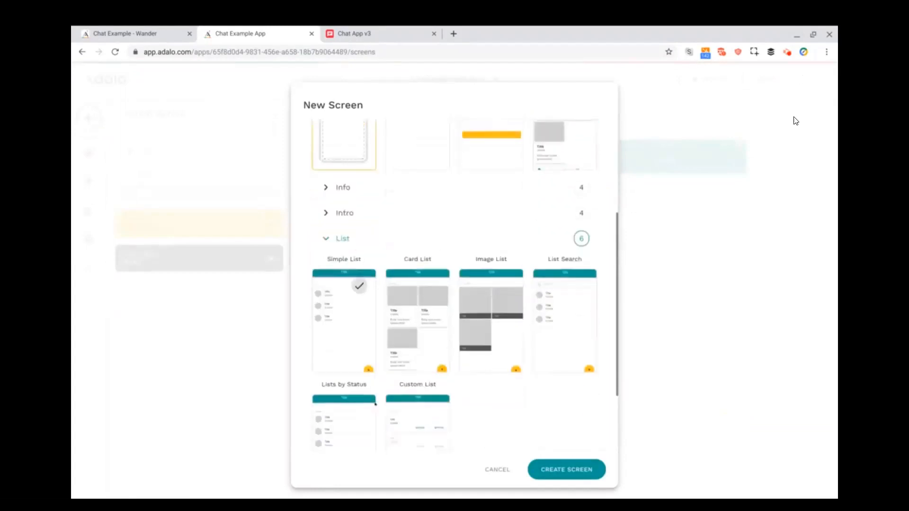
scroll(474, 341, down, 1)
click(564, 303)
click(553, 468)
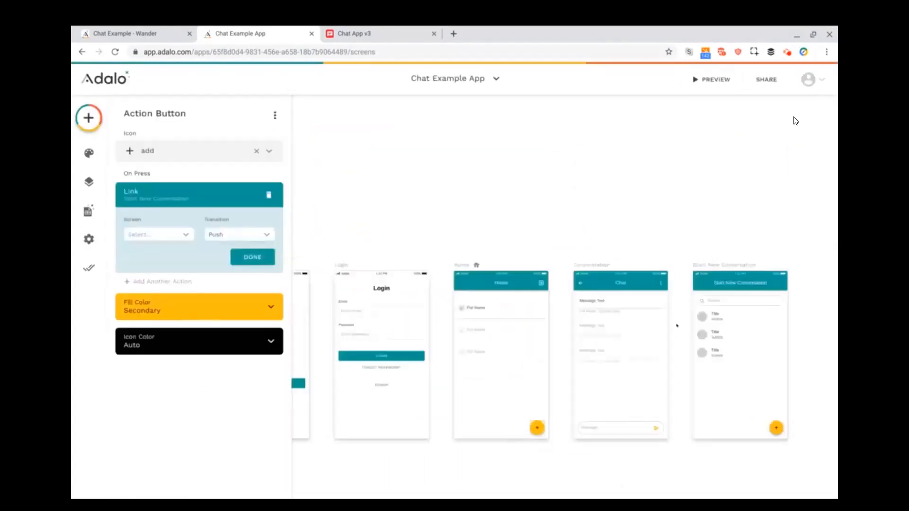
Place the Start New Conversation screen directly below the Home screen and delete its action button.
drag(705, 176, 468, 357)
scroll(487, 341, down, 3)
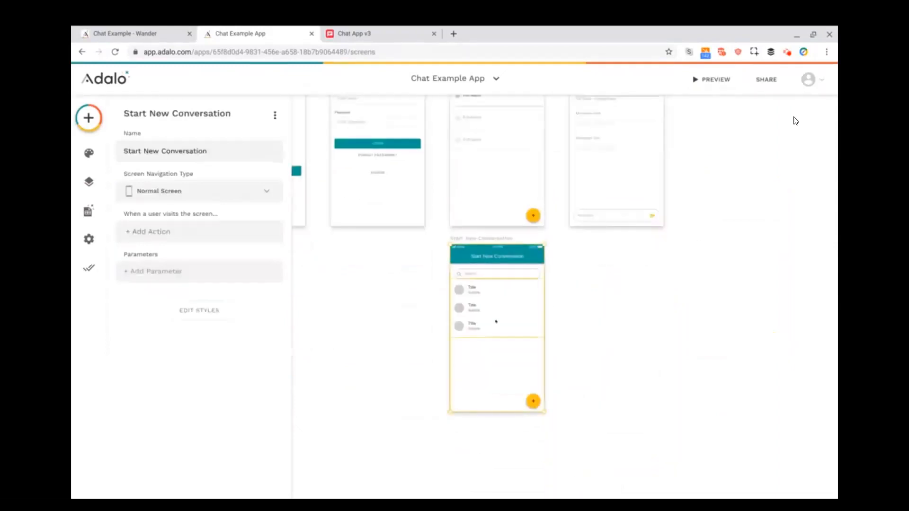
click(561, 356)
click(533, 402)
key(Delete)
Enable the left back-arrow icon in the Start New Conversation app bar and delete the template's Simple List.
click(460, 259)
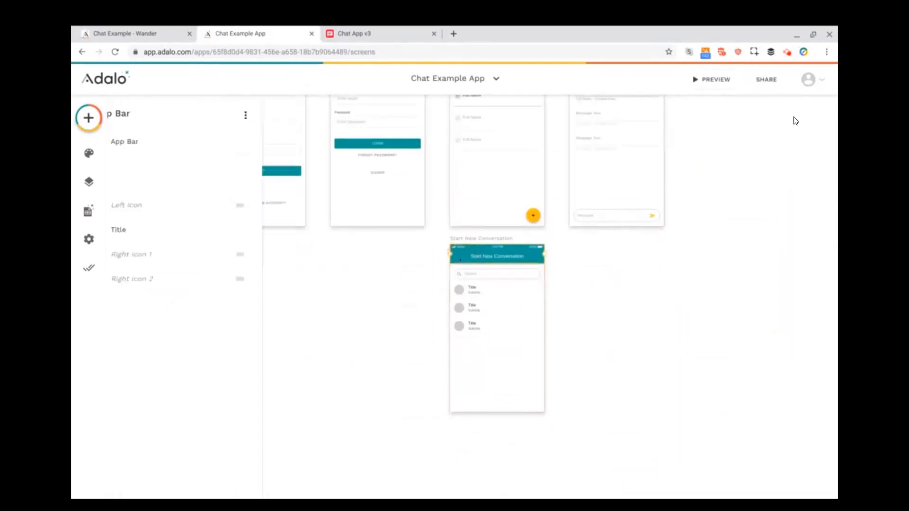
click(265, 258)
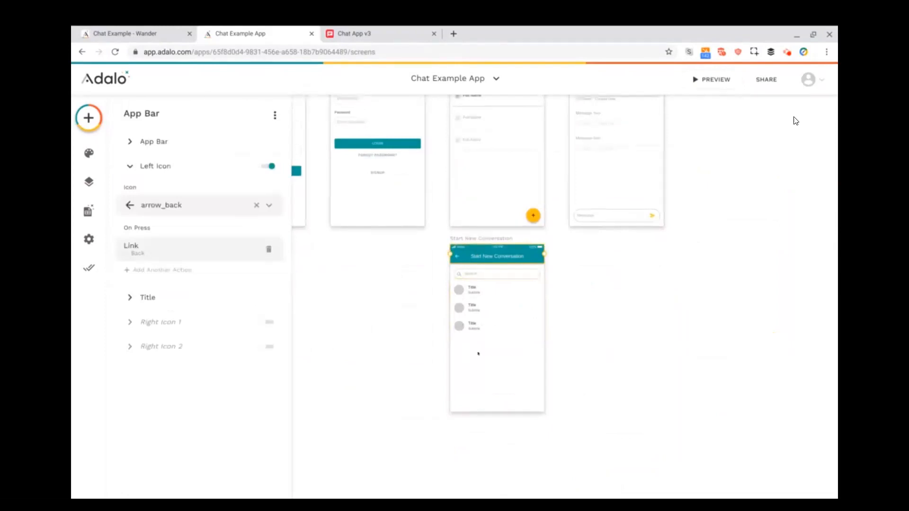
click(496, 316)
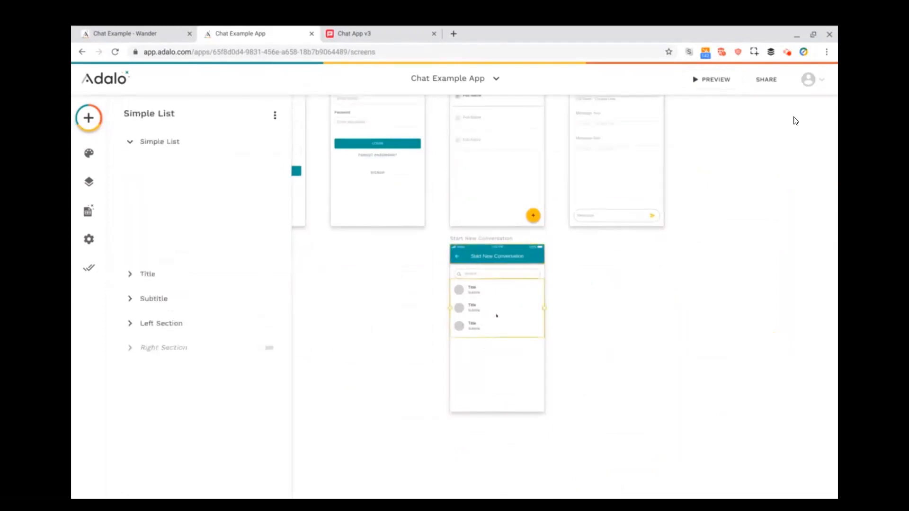
key(Delete)
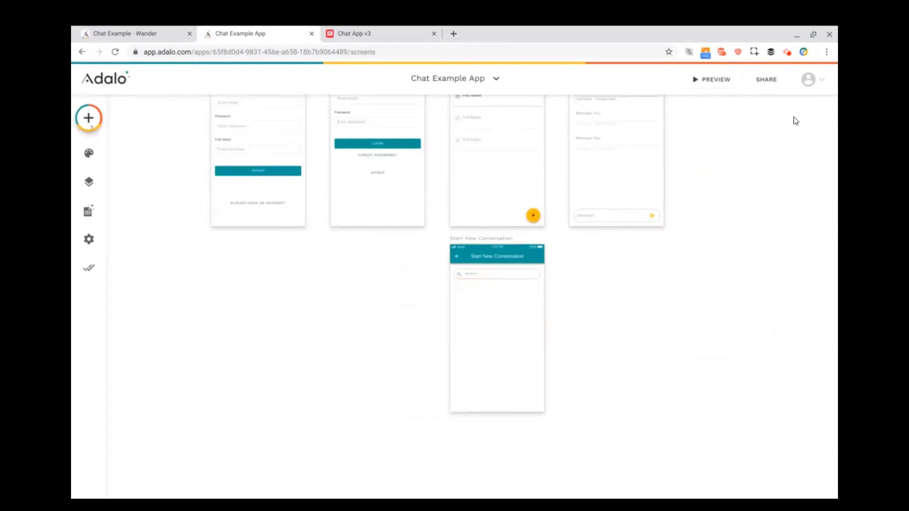
Add a Custom List below the search bar on the Start New Conversation screen and make it a list of Users.
scroll(327, 321, up, 2)
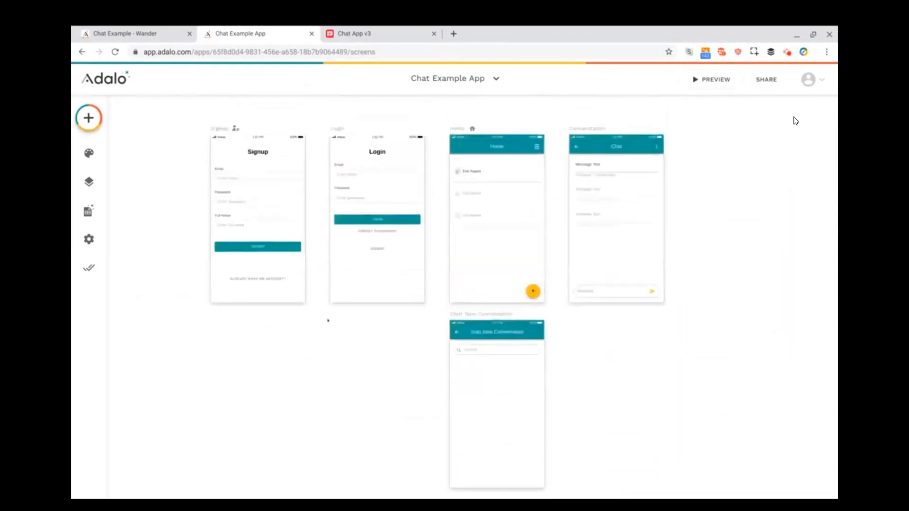
click(89, 118)
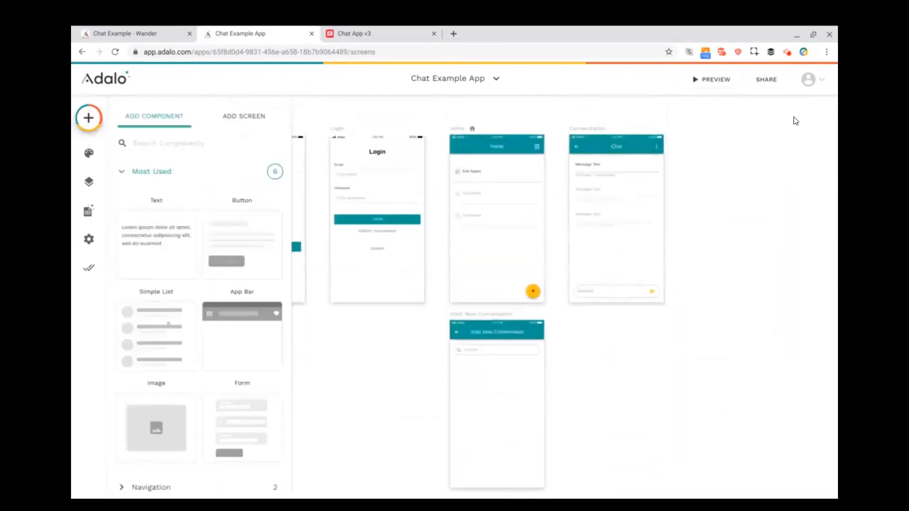
scroll(172, 333, down, 4)
click(164, 347)
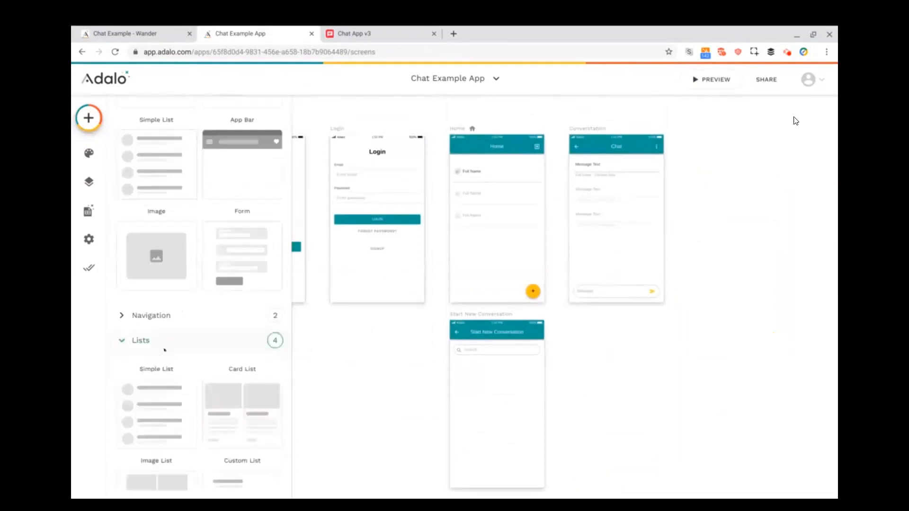
drag(164, 349, 497, 394)
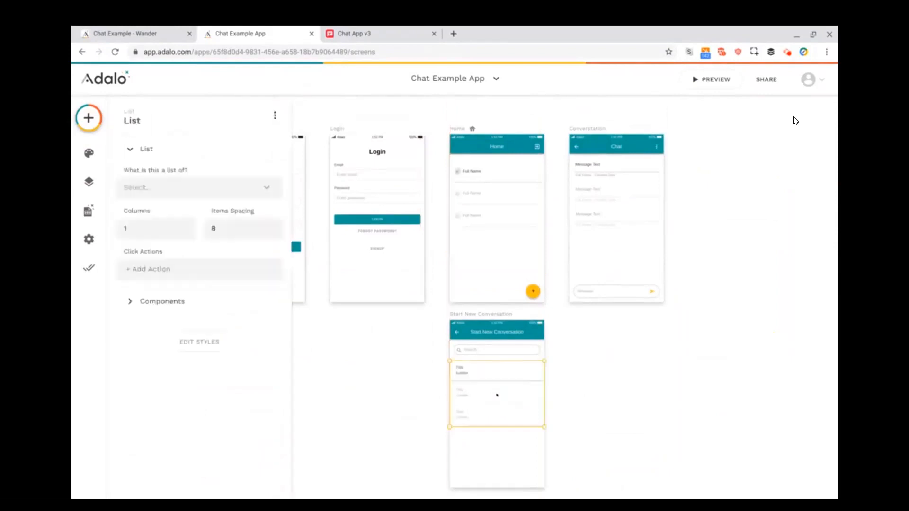
click(174, 191)
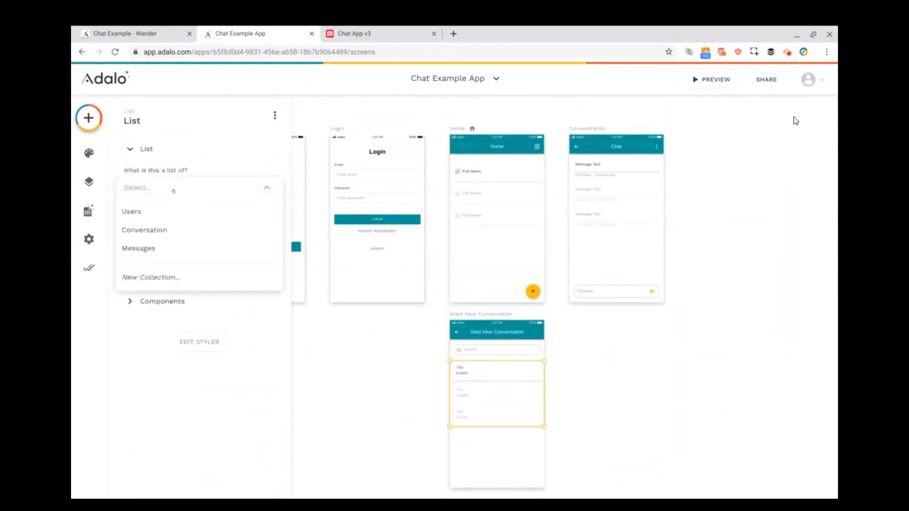
click(160, 213)
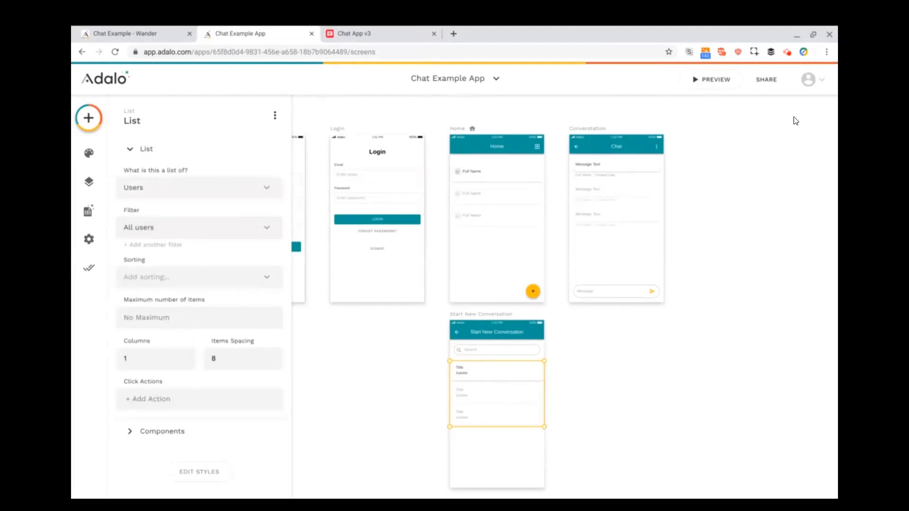
Add a custom filter to the users list: Email is not equal to Logged In User > Email.
click(147, 245)
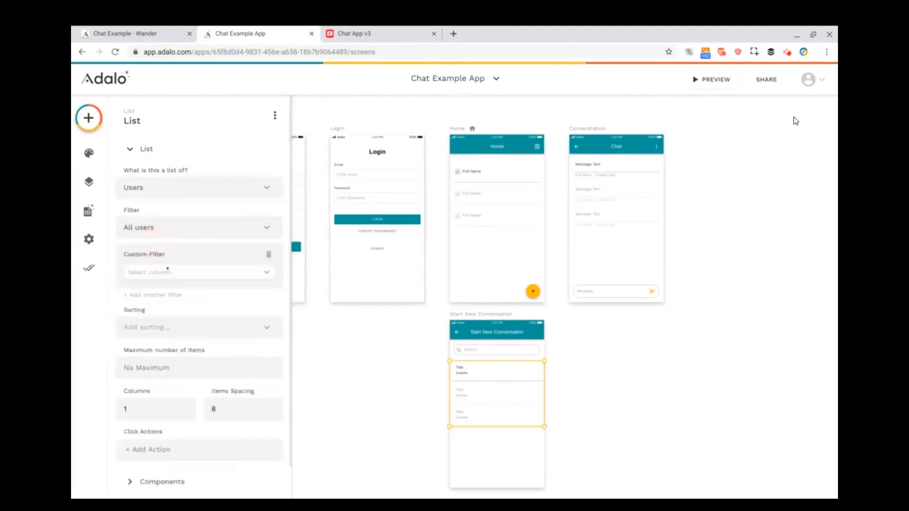
click(173, 273)
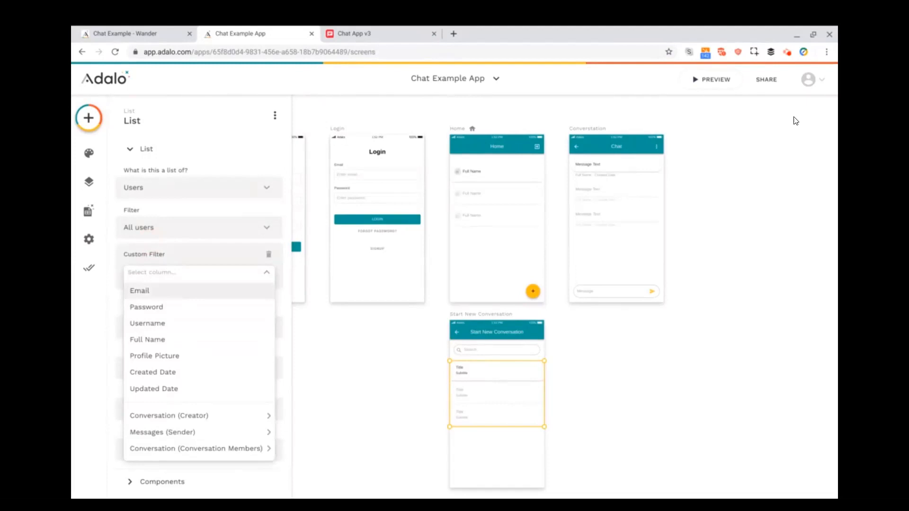
click(171, 290)
click(250, 295)
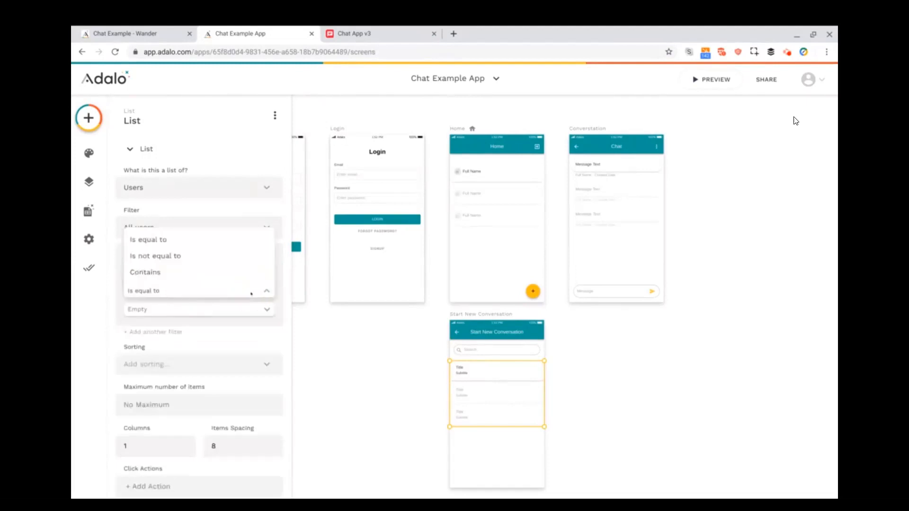
click(156, 256)
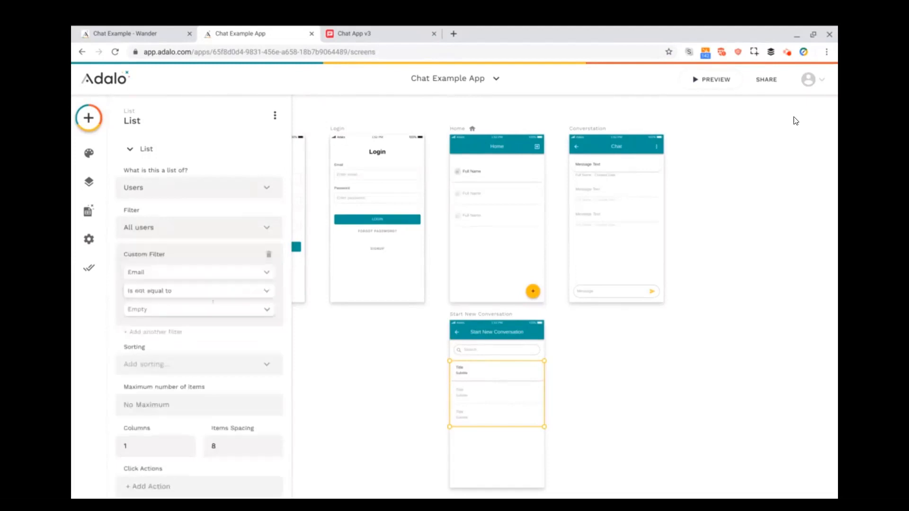
click(264, 309)
mouse_move(281, 213)
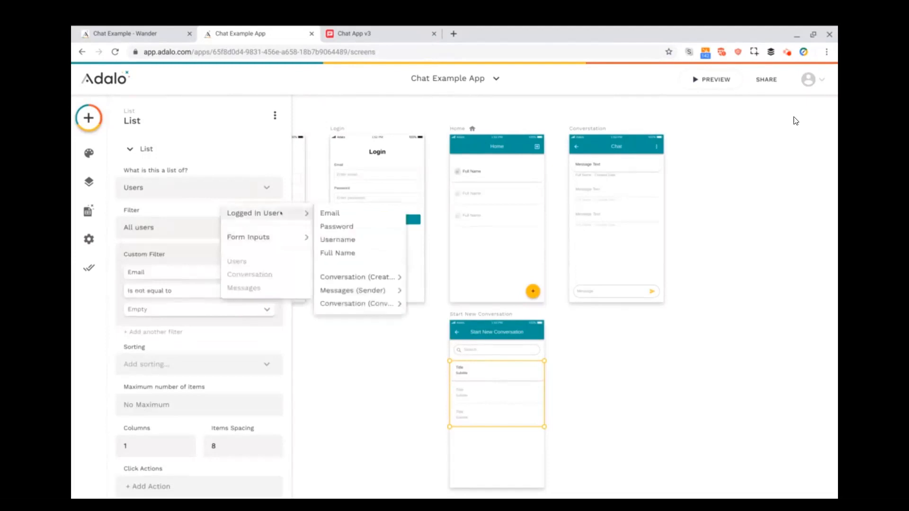
click(330, 213)
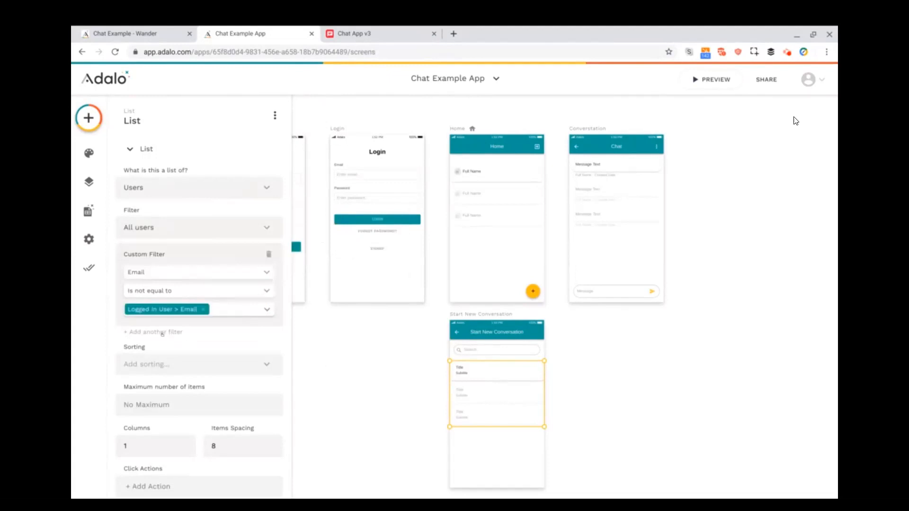
Add a second custom filter to the users list: Full Name contains the Search term form input.
scroll(477, 354, up, 3)
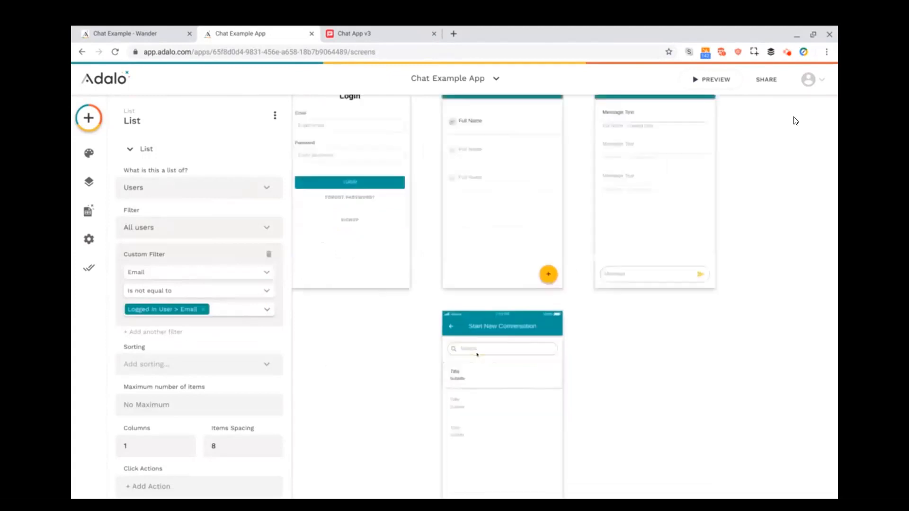
click(155, 332)
click(172, 360)
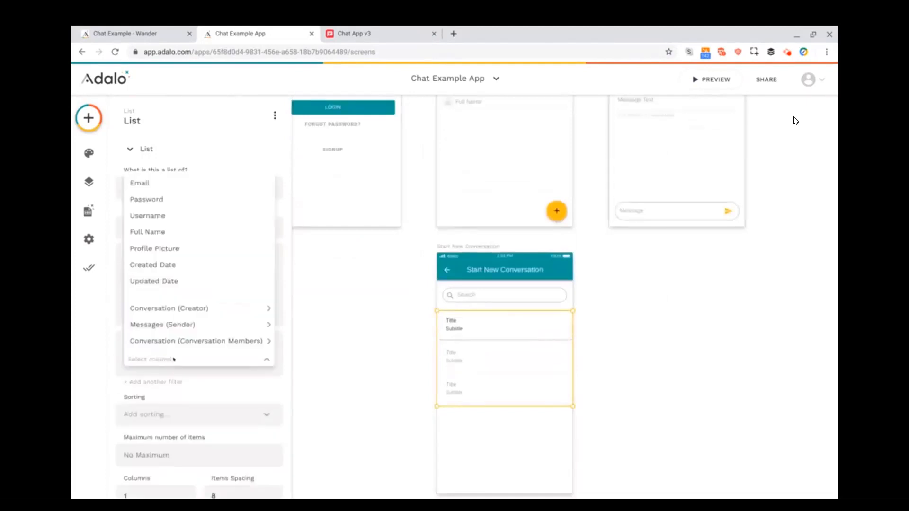
click(171, 232)
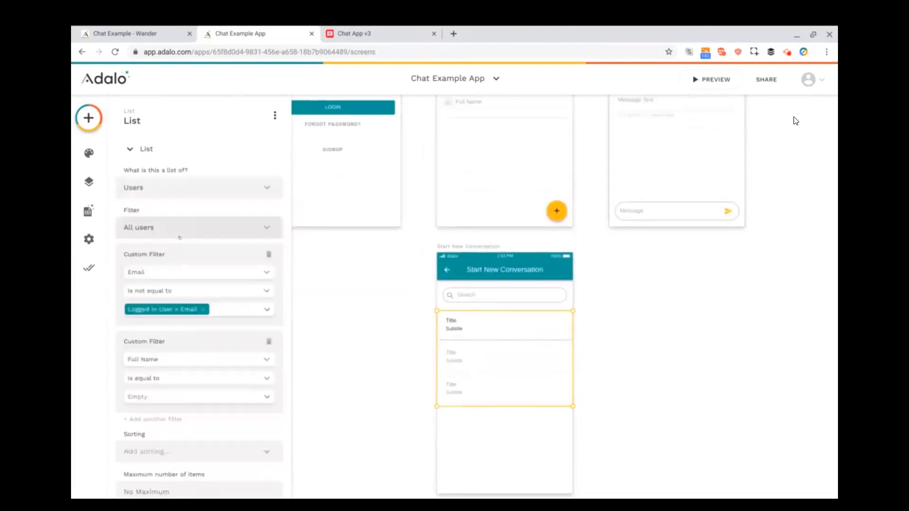
click(228, 379)
click(189, 359)
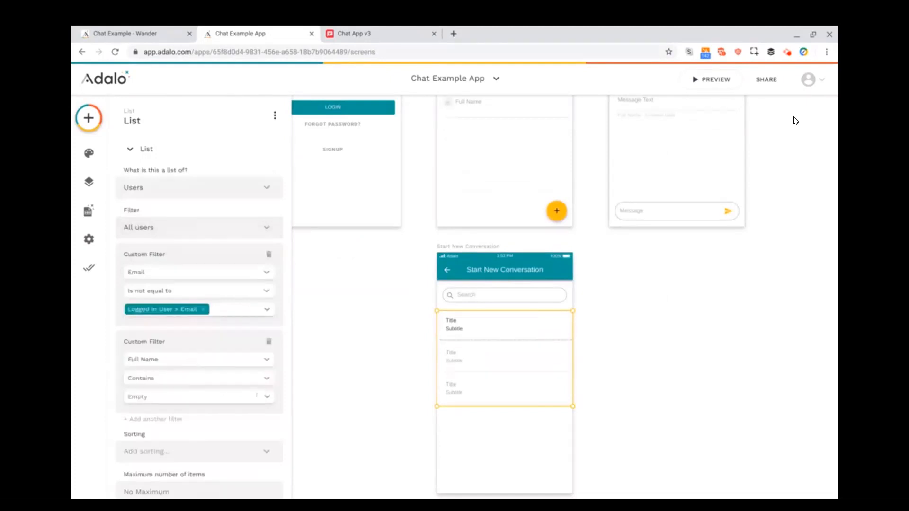
click(266, 397)
mouse_move(265, 324)
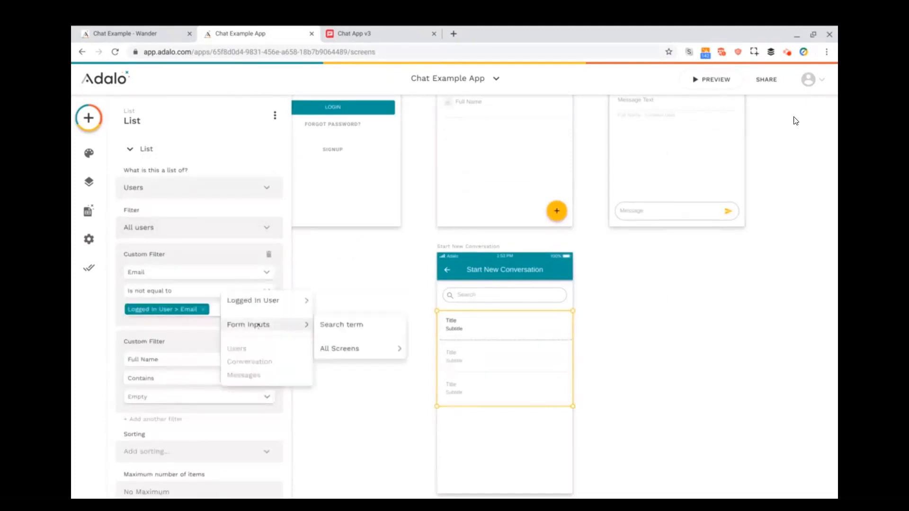
click(355, 325)
click(379, 386)
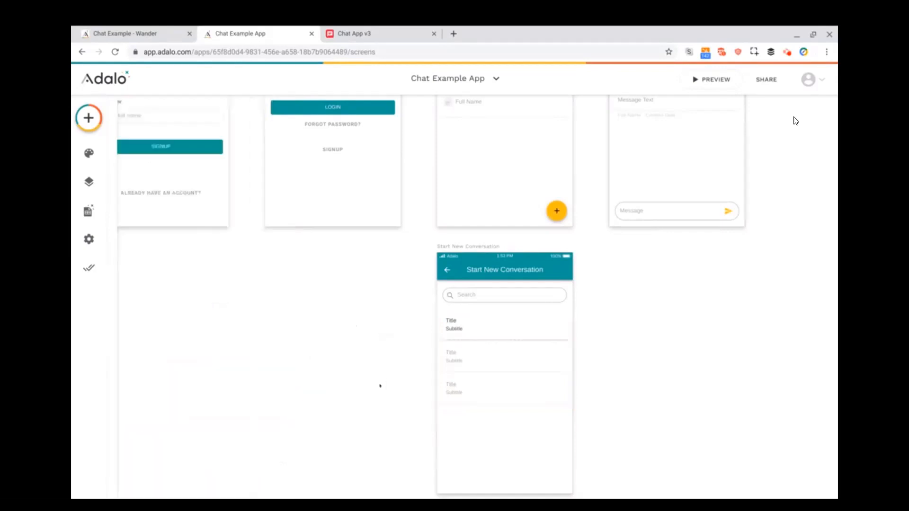
Delete the subtitle text from the users list item.
scroll(508, 344, up, 3)
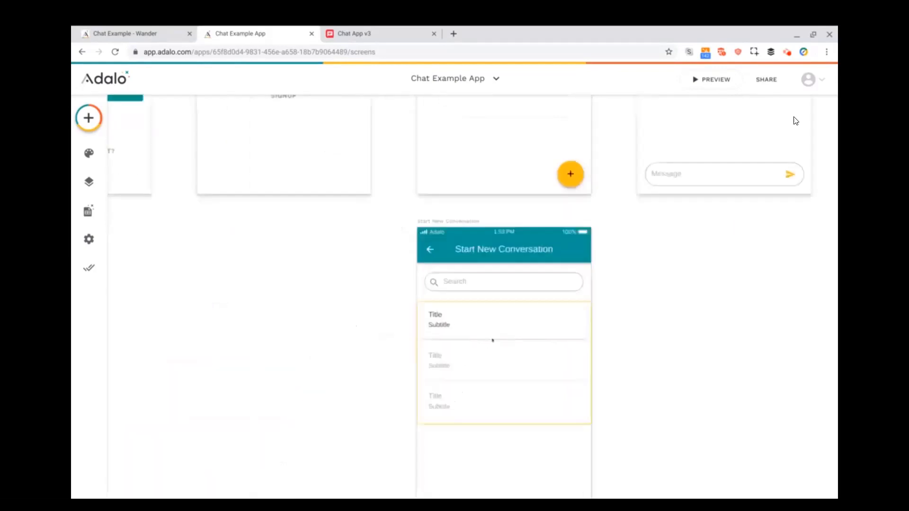
click(440, 325)
key(Delete)
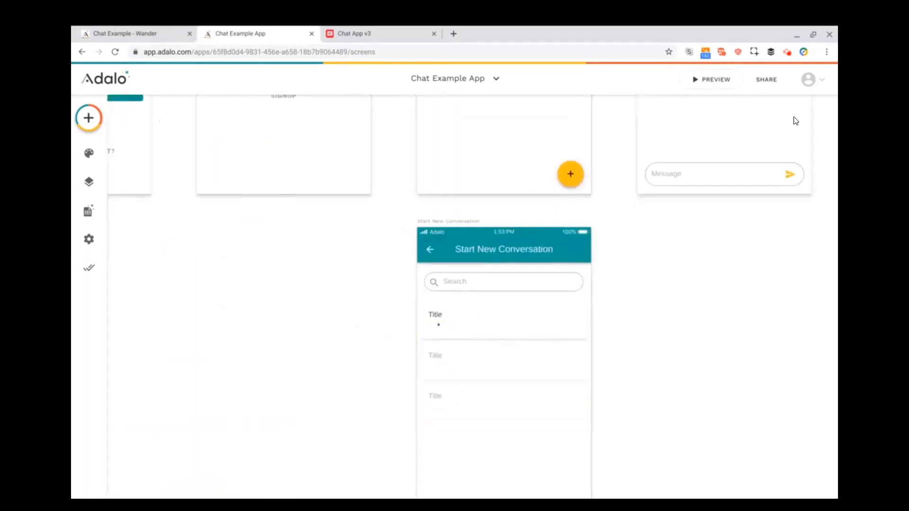
Replace the list item's title with the Current User's Full Name and shift its left edge inward to leave space for a picture.
click(433, 315)
double_click(201, 166)
key(BackSpace)
click(268, 144)
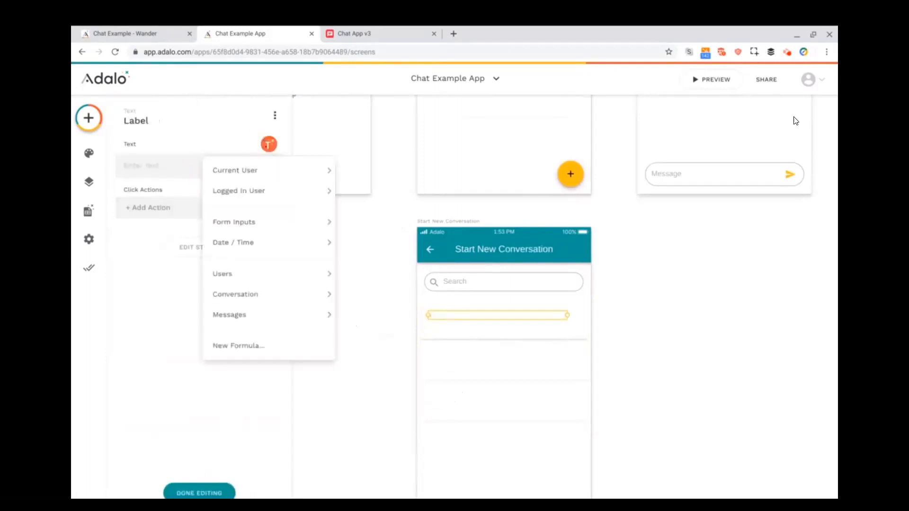
mouse_move(294, 170)
click(369, 231)
click(443, 316)
drag(440, 315, 446, 315)
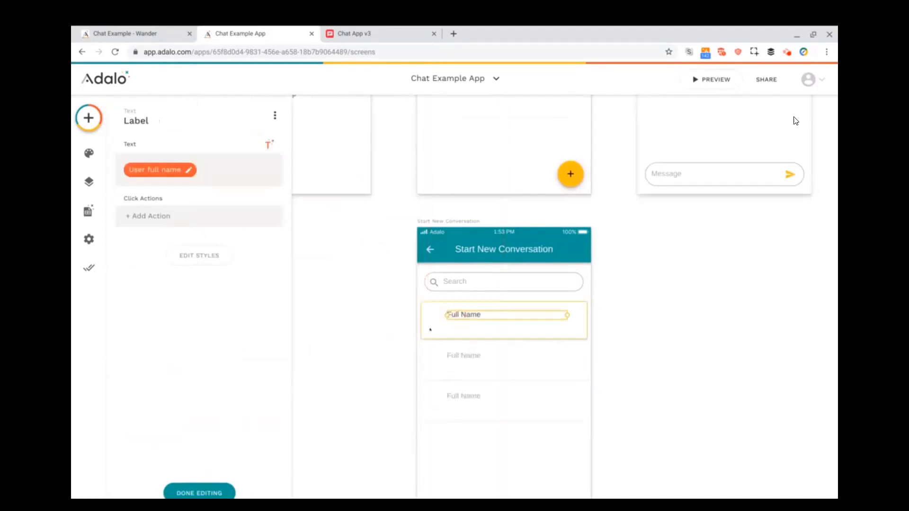
click(362, 345)
Add an Image component inside the users list and shrink it to fit just left of the Full Name text.
click(443, 326)
scroll(184, 395, down, 5)
click(161, 435)
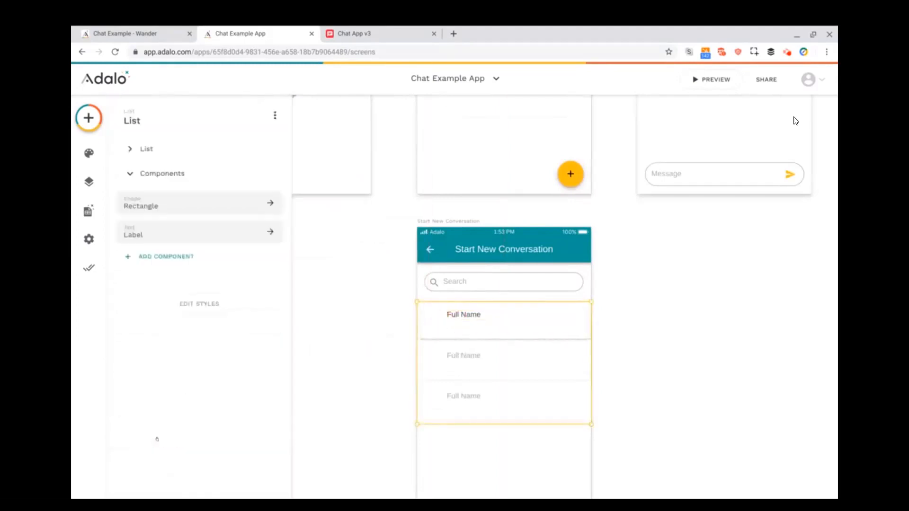
click(167, 256)
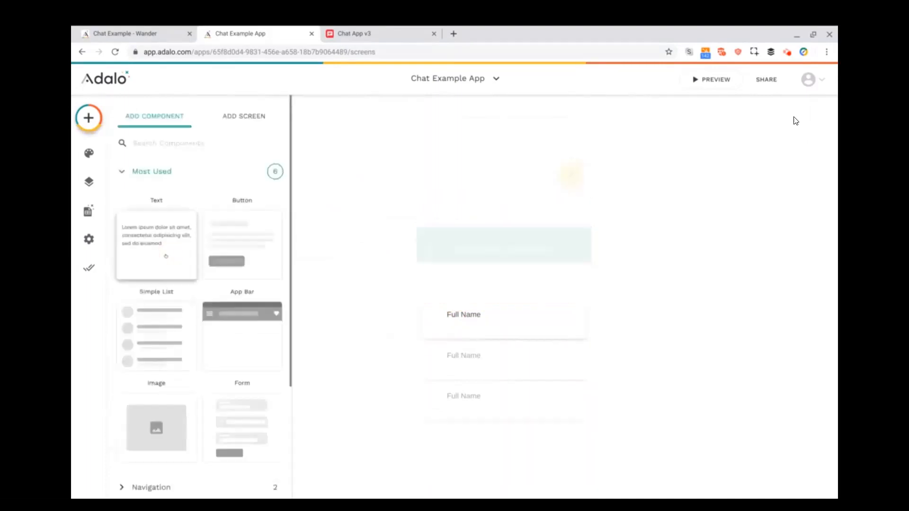
scroll(178, 341, down, 3)
drag(177, 342, 513, 355)
drag(597, 399, 442, 322)
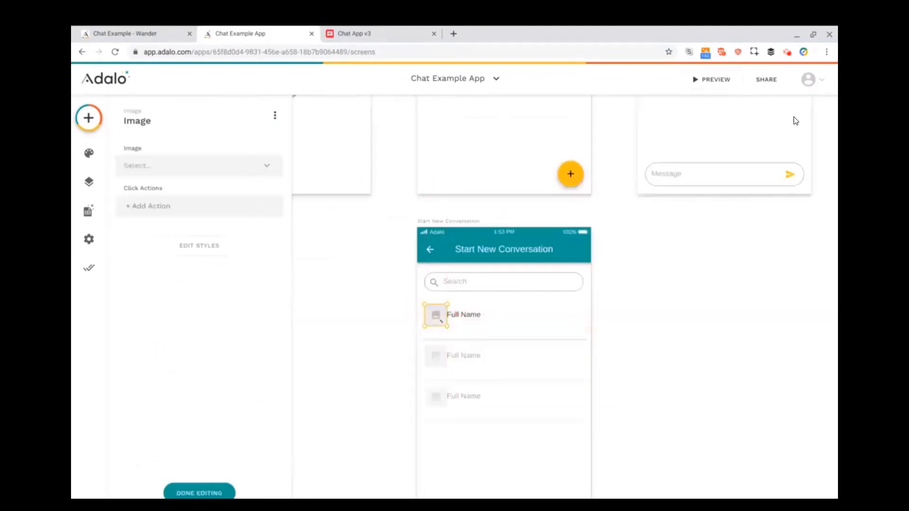
Style the list image with a width and height of 30 and a rounding of 14.
click(191, 245)
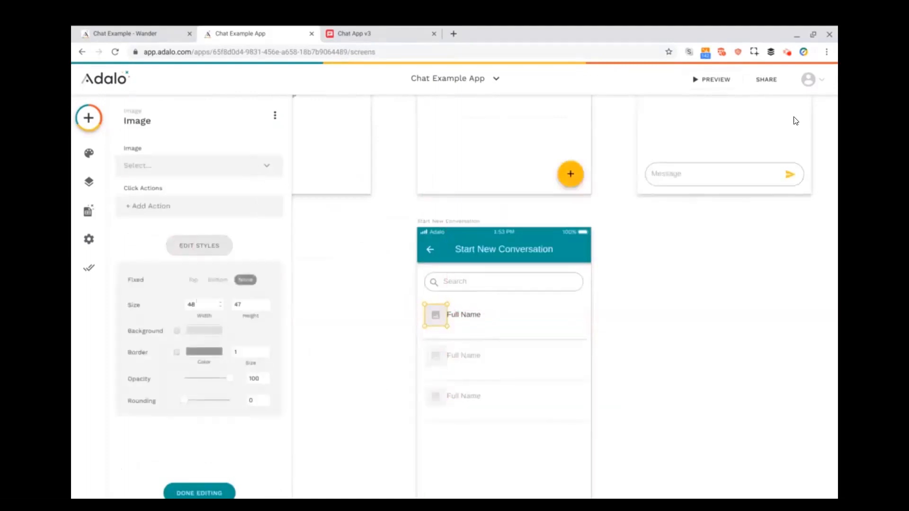
double_click(198, 304)
text(30)
double_click(240, 304)
text(30)
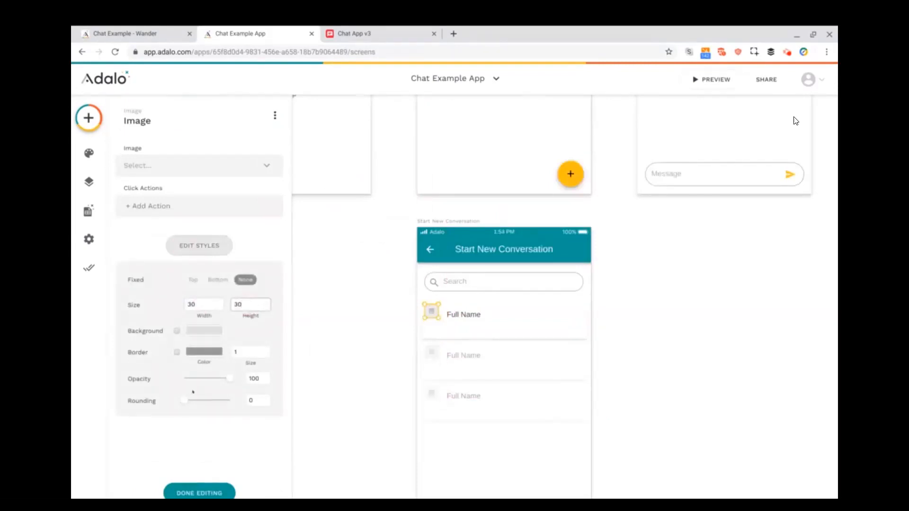
drag(183, 402, 227, 401)
Set the list image's source to the dynamic image Current User > Profile Picture and finish editing it.
click(192, 167)
mouse_move(195, 216)
mouse_move(341, 211)
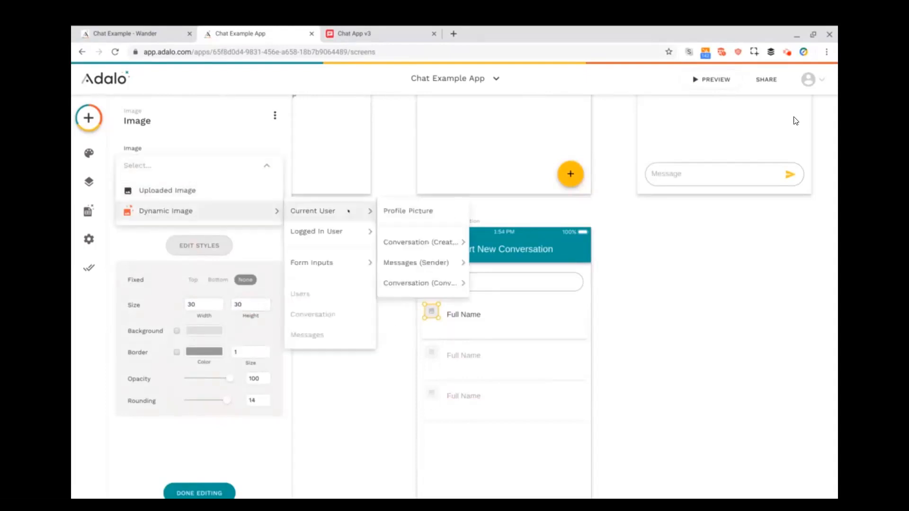
click(406, 207)
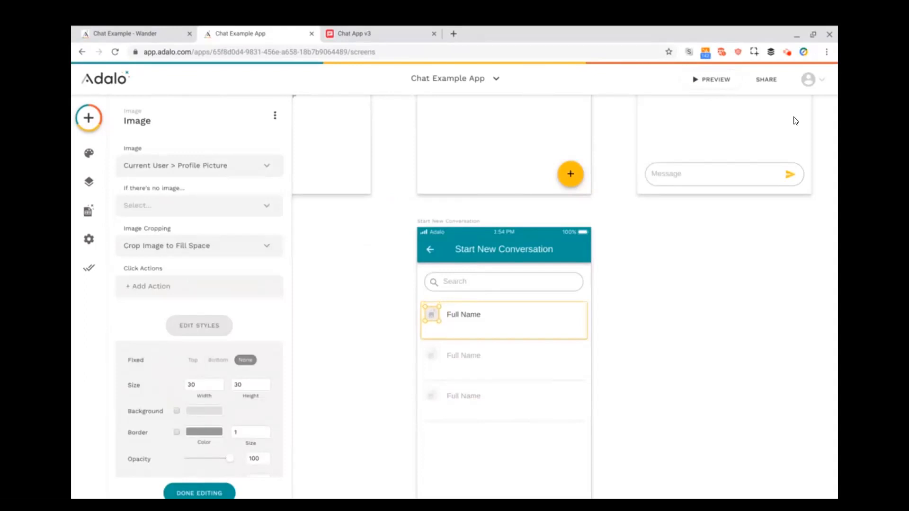
click(645, 337)
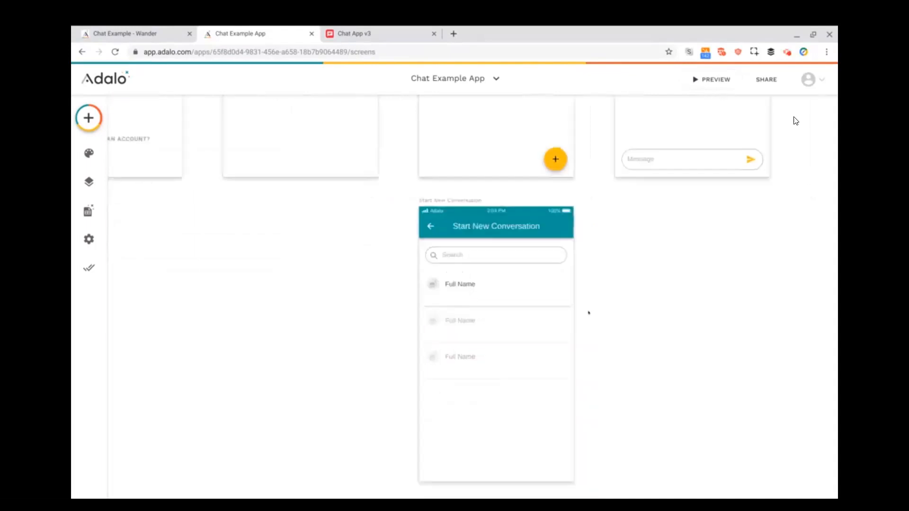
Group the Full Name text, rectangle and image of the users list item on the Start New Conversation screen.
click(457, 284)
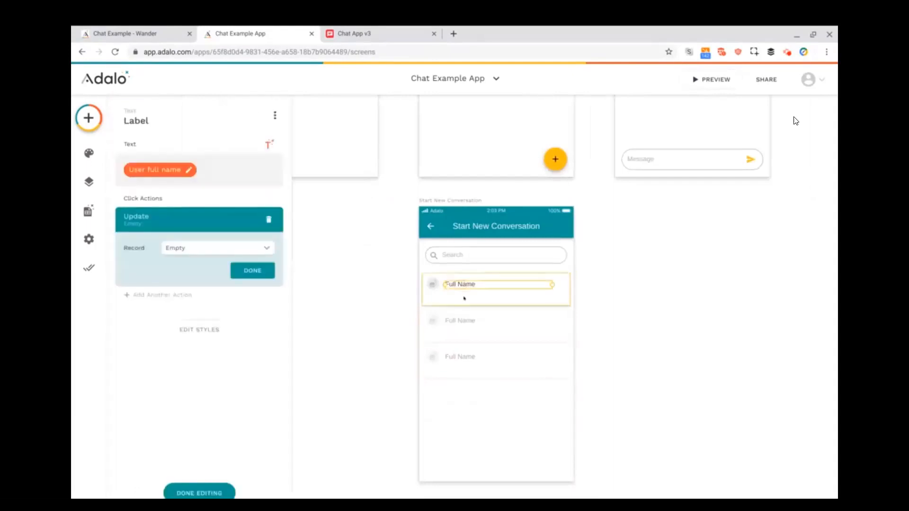
shift+click(462, 298)
shift+click(433, 285)
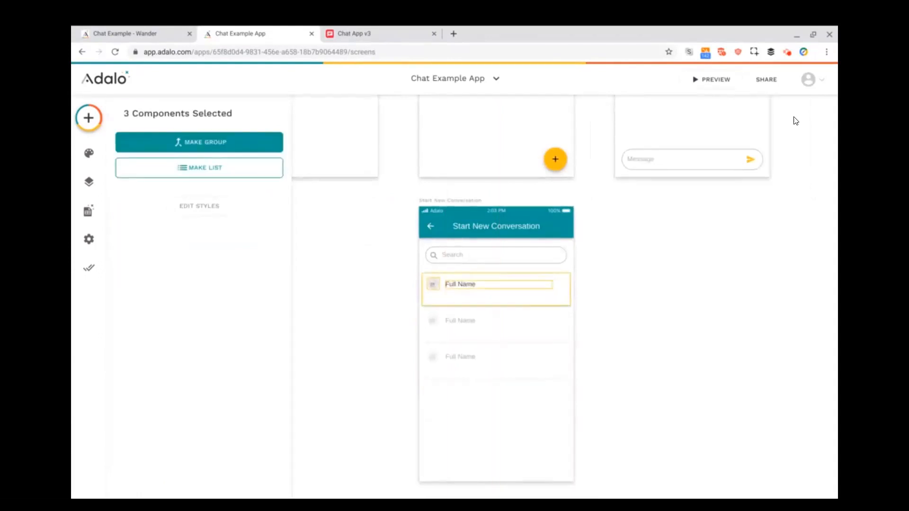
click(208, 143)
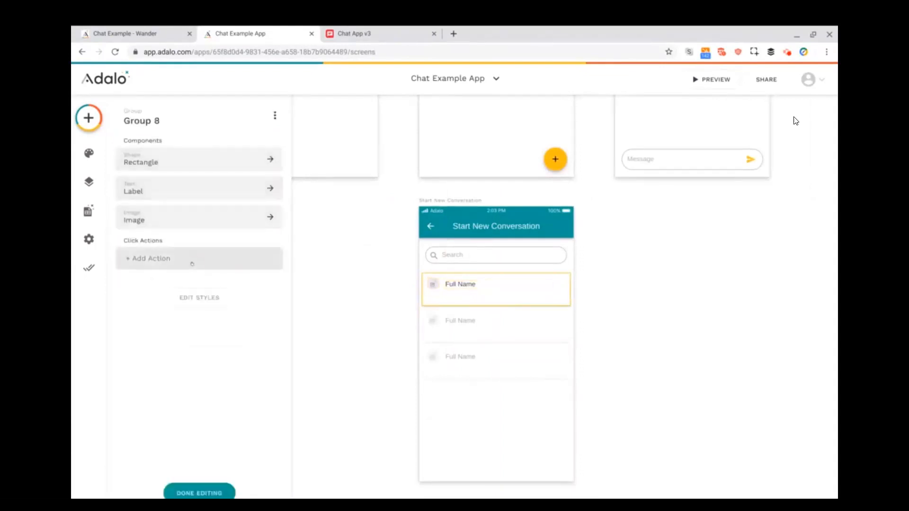
Add a Create action to the group that makes a record in the Conversation collection.
click(191, 263)
click(192, 309)
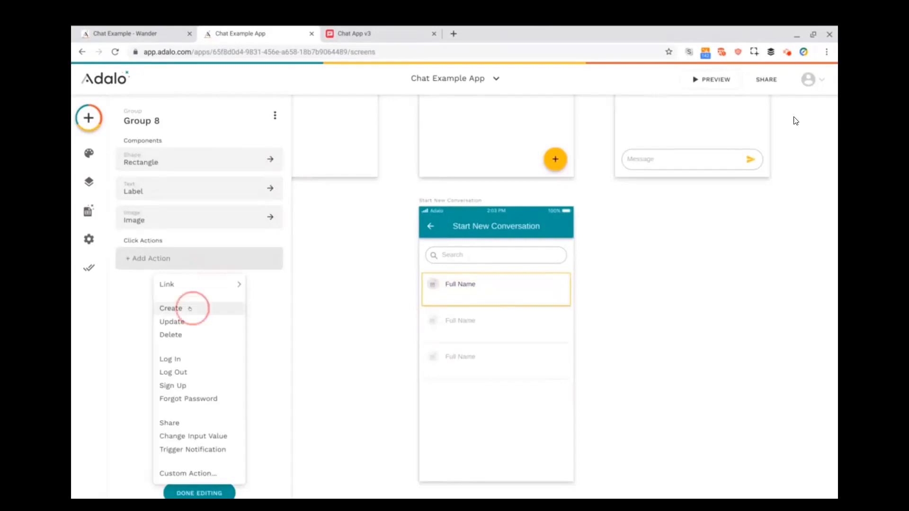
click(218, 290)
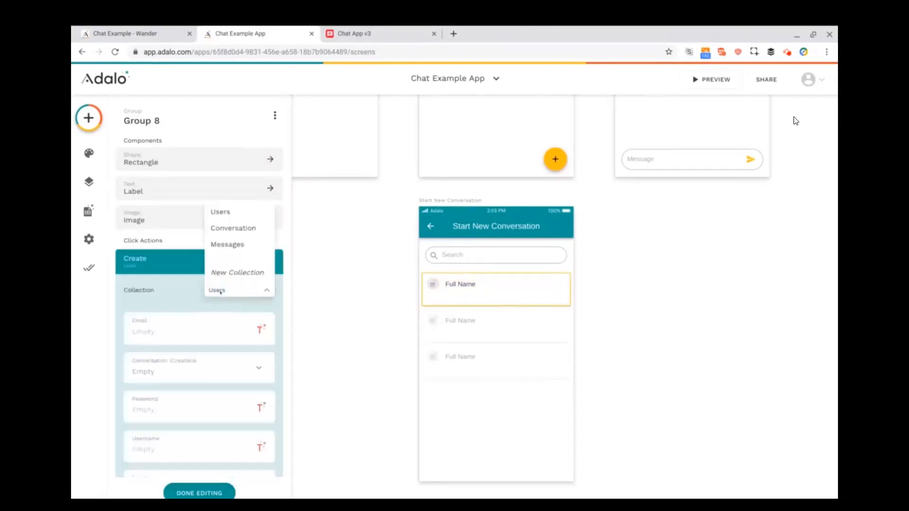
click(235, 231)
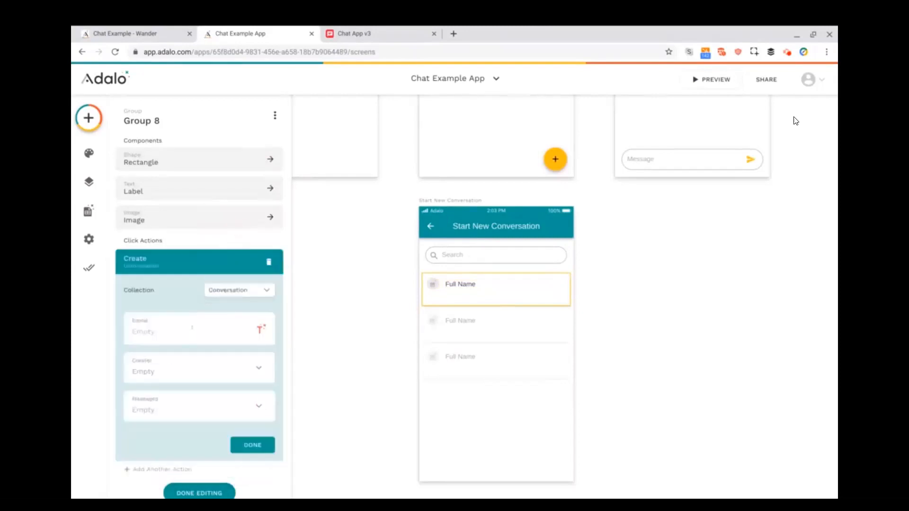
Set the new conversation's Name to Logged In User > Full Name, a "/" separator, and Current User > Full Name.
click(260, 329)
mouse_move(277, 151)
click(358, 207)
text(/)
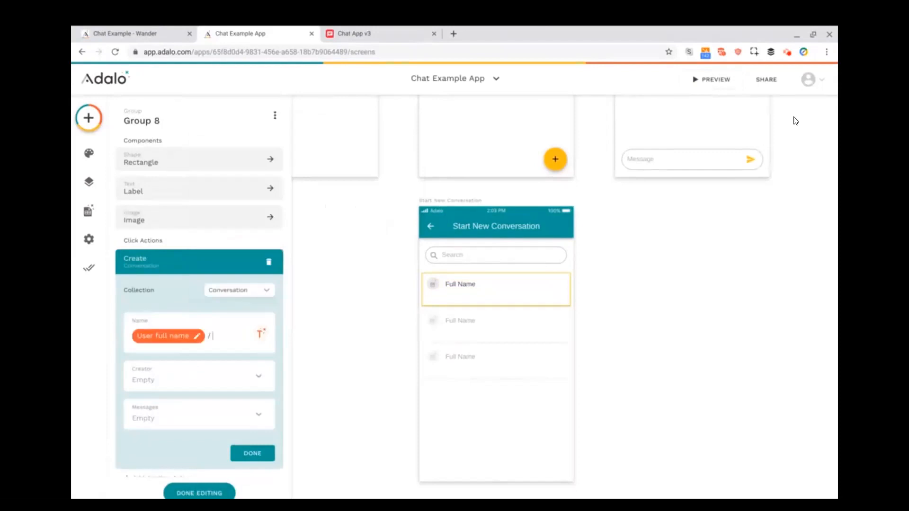
click(261, 334)
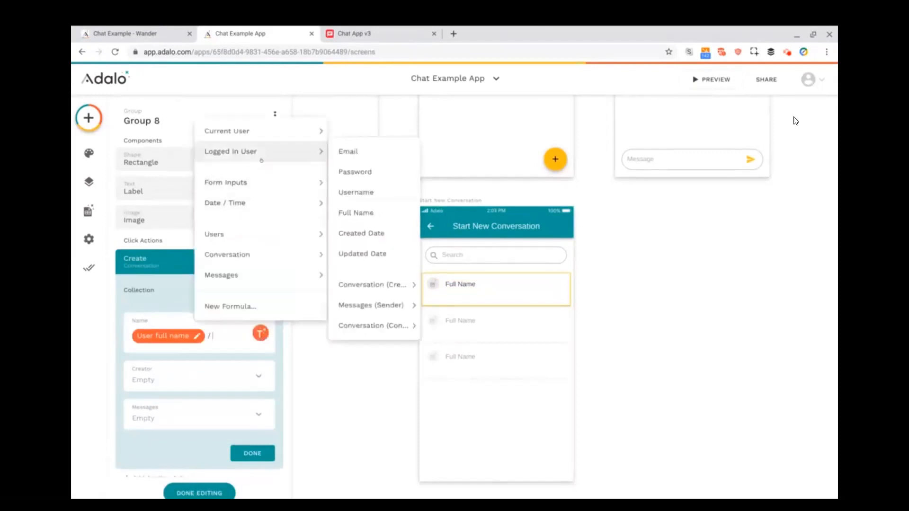
mouse_move(265, 131)
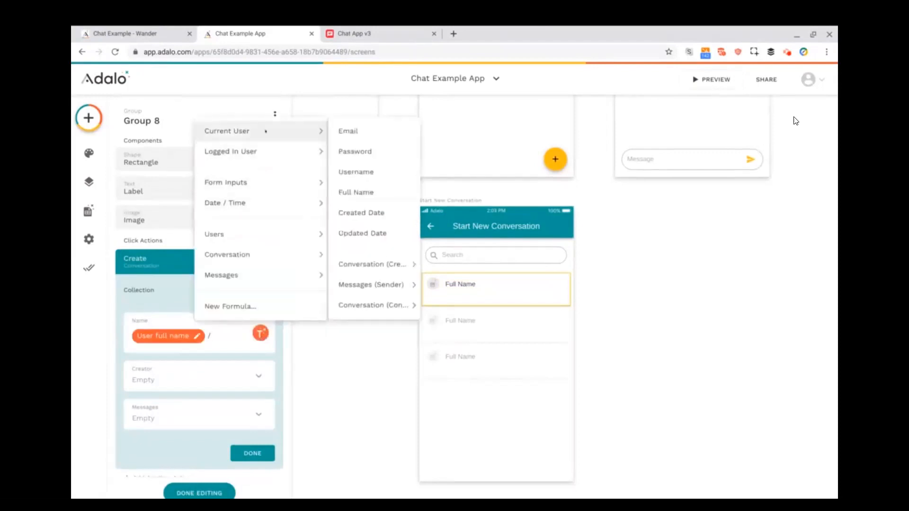
click(353, 193)
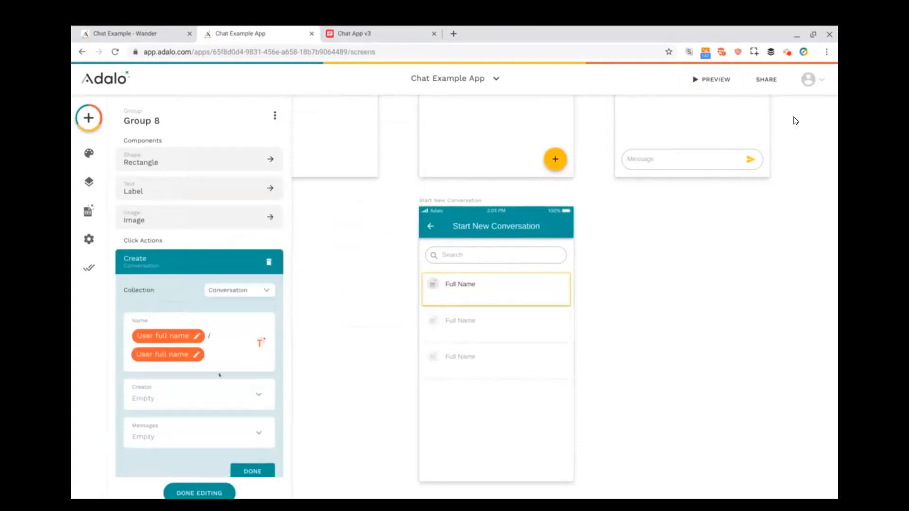
Set the new conversation's Creator to Logged In User and finish the Create action.
click(198, 398)
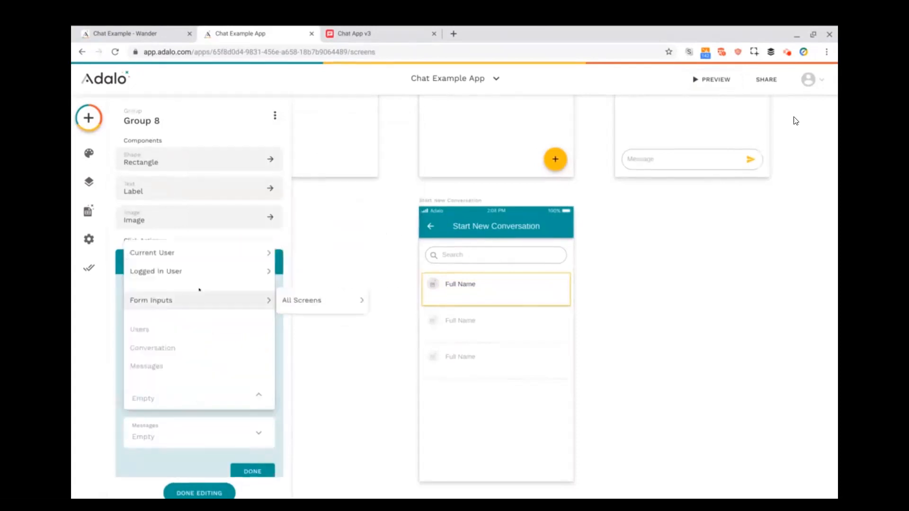
click(164, 271)
scroll(227, 378, down, 2)
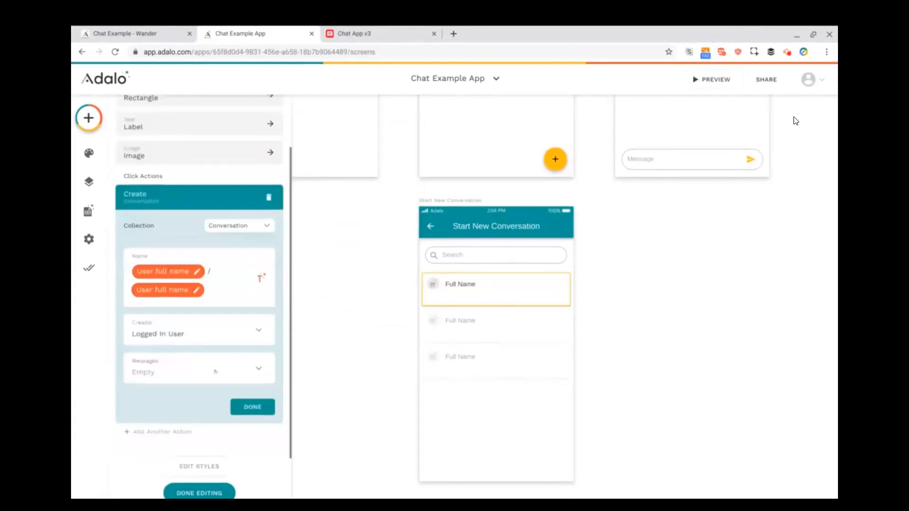
click(253, 407)
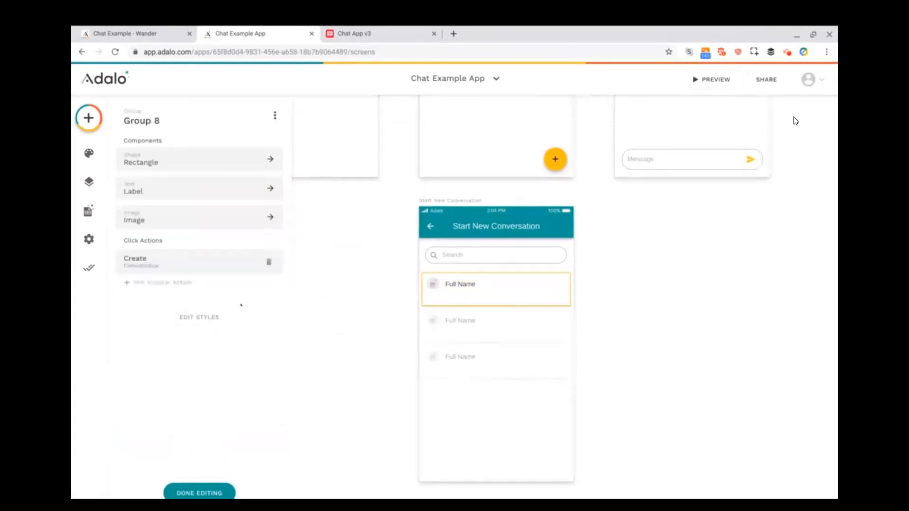
Add an Update action on New Conversation that adds the Current User to Conversation Members.
click(161, 284)
click(182, 338)
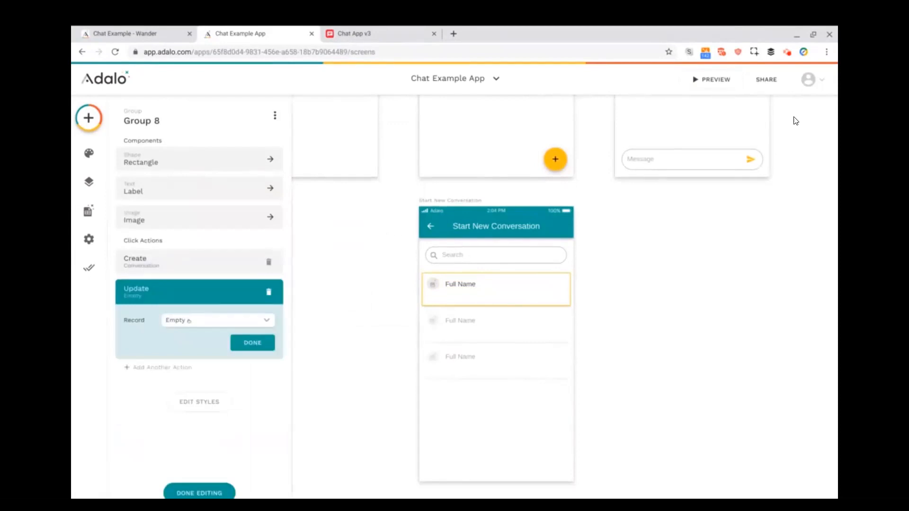
click(188, 321)
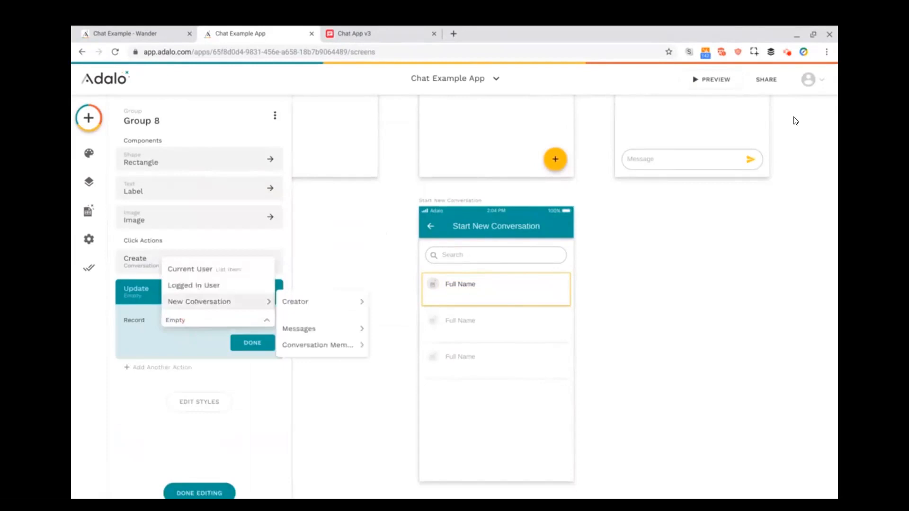
click(196, 301)
scroll(188, 364, down, 3)
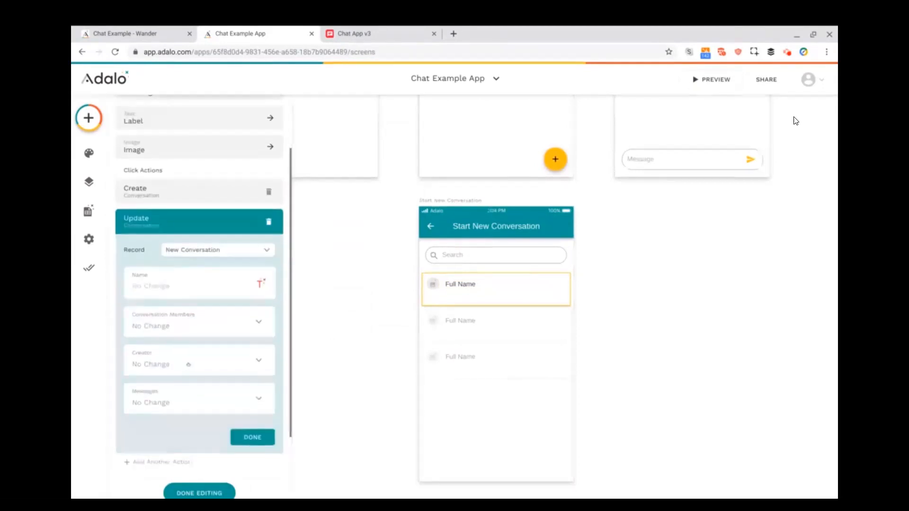
click(221, 327)
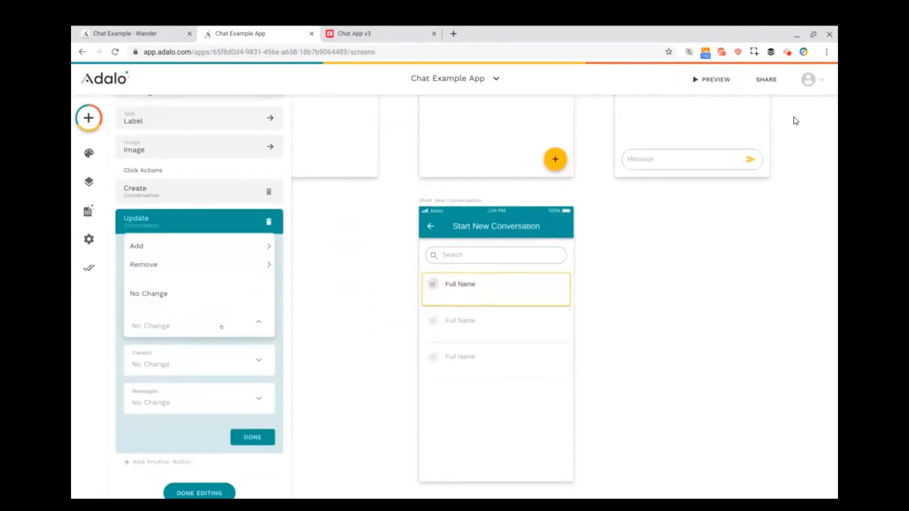
mouse_move(176, 246)
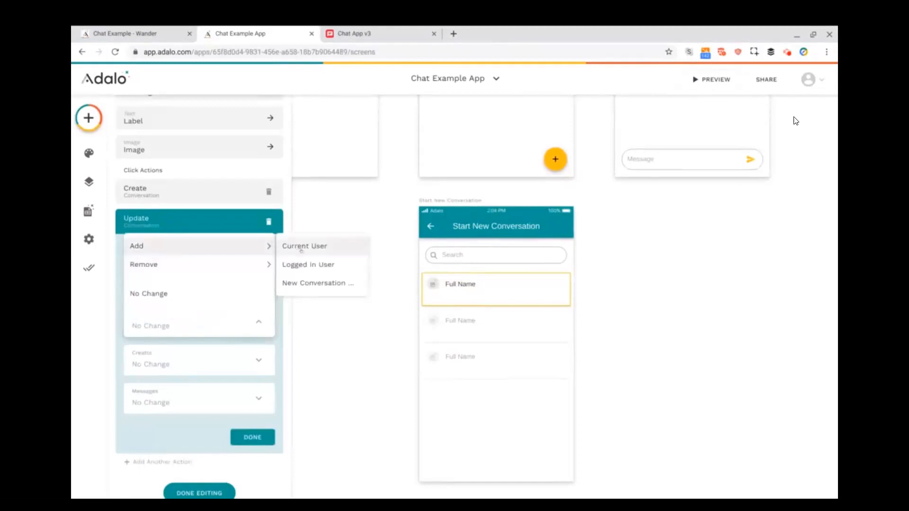
click(301, 247)
click(254, 435)
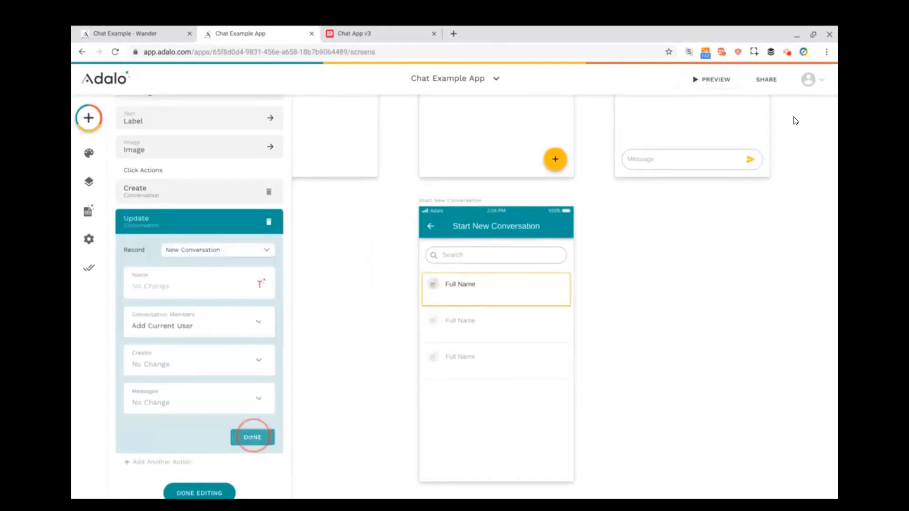
Add a second Update action on New Conversation that adds the Logged In User to Conversation Members.
click(145, 314)
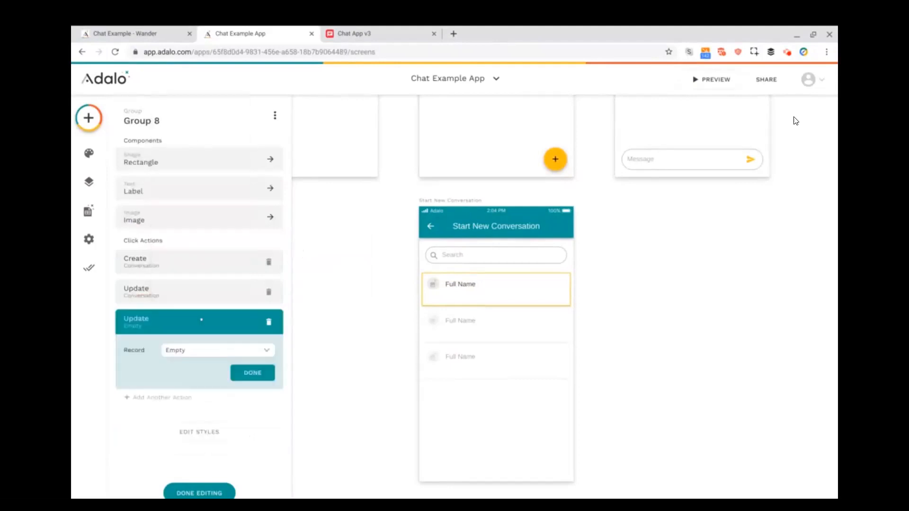
click(208, 351)
click(200, 331)
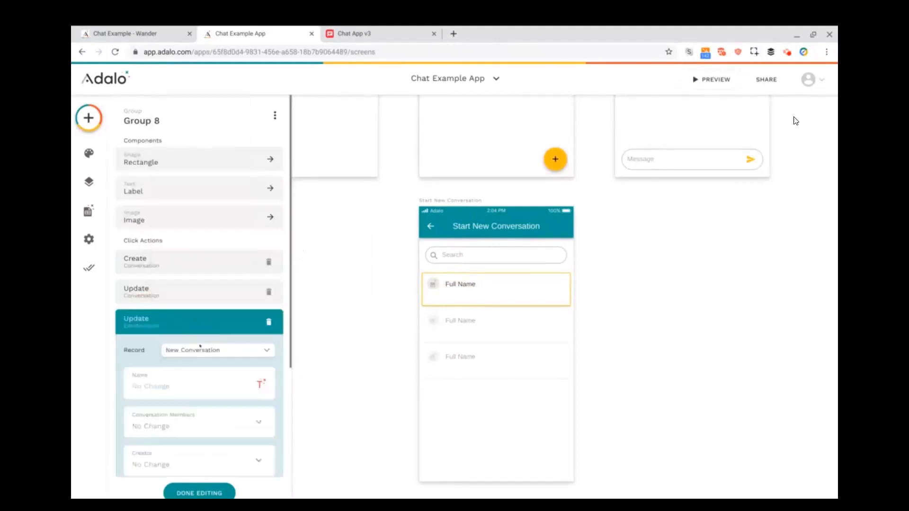
scroll(215, 370, down, 2)
click(216, 370)
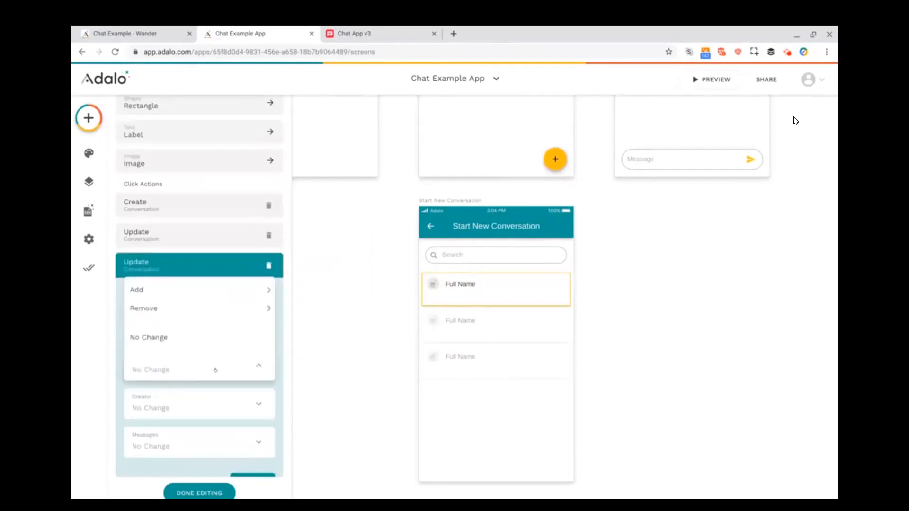
mouse_move(203, 287)
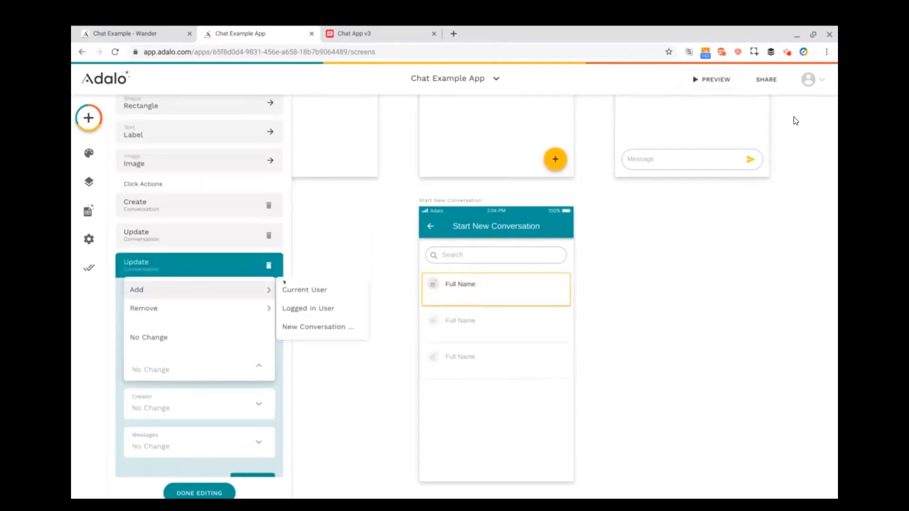
click(308, 308)
scroll(228, 355, down, 1)
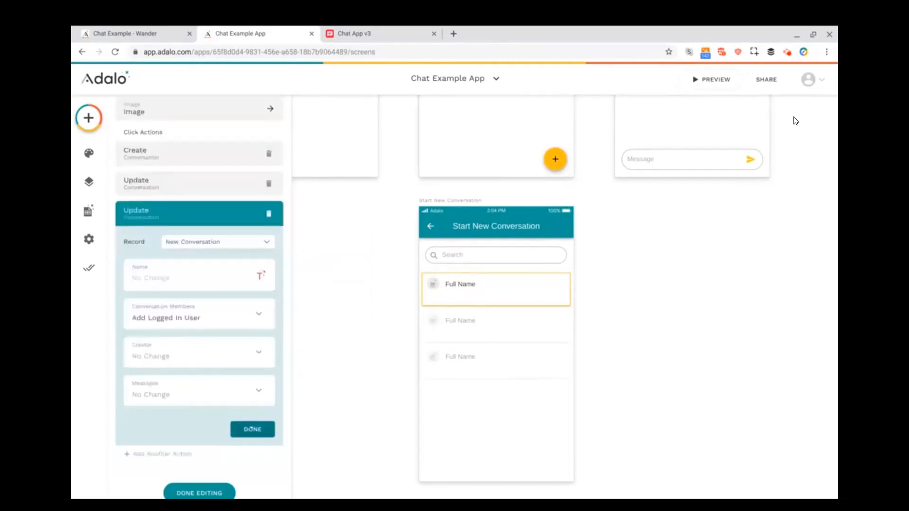
click(251, 429)
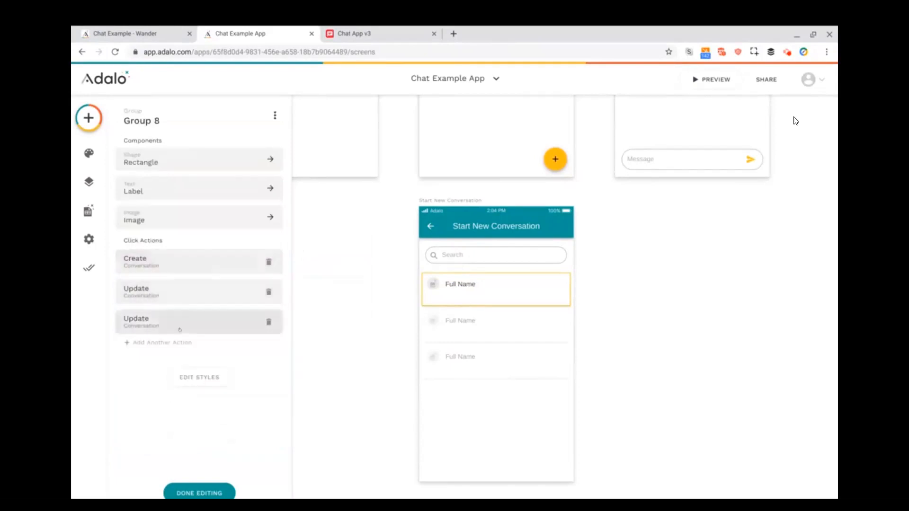
Add a Link action after the updates that leads to the Converstation screen.
click(170, 342)
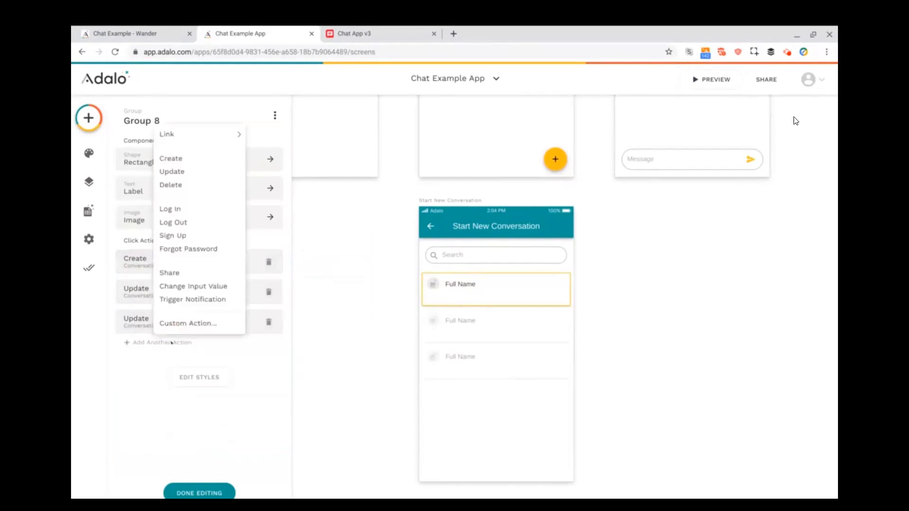
mouse_move(189, 134)
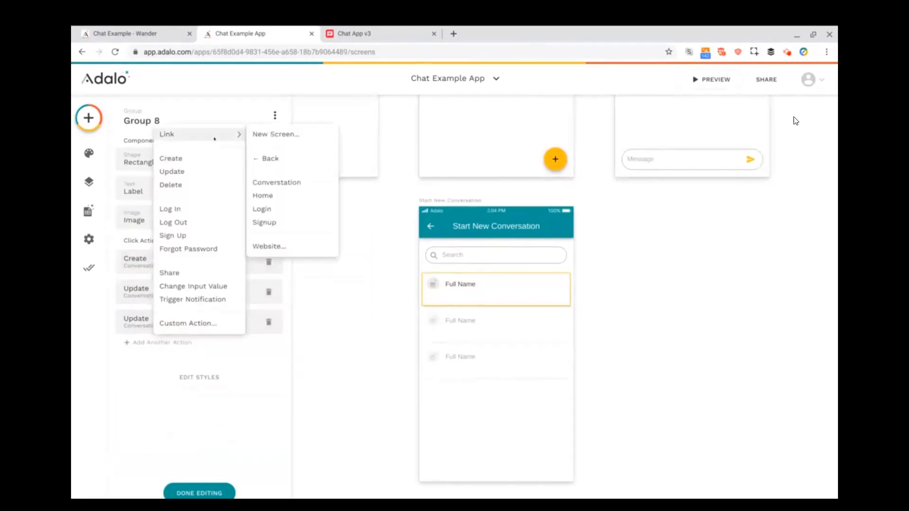
click(272, 183)
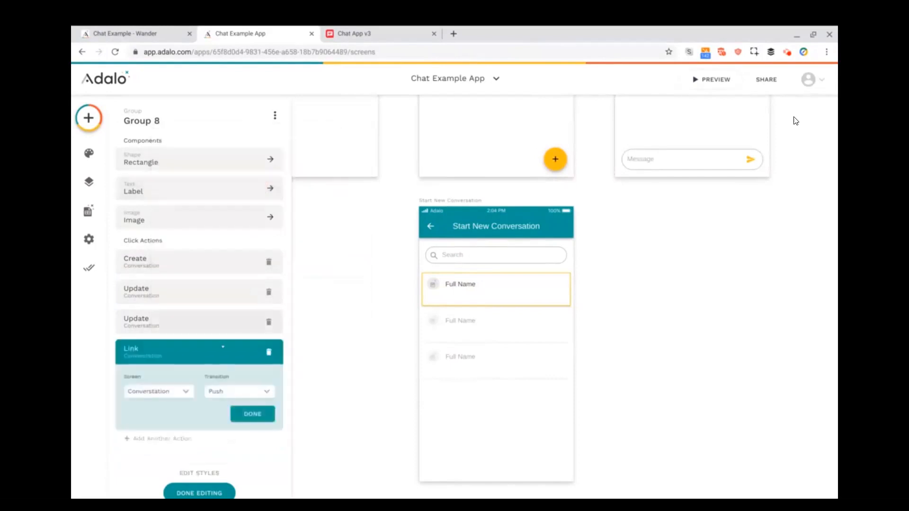
click(251, 414)
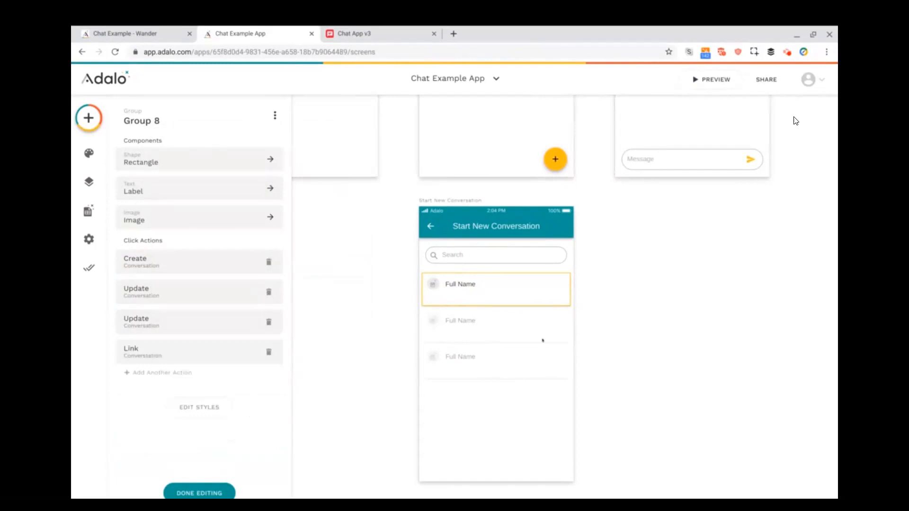
Change the Chat app bar's back arrow link to the Home screen with a Slide Right transition.
scroll(795, 121, up, 5)
scroll(795, 121, right, 2)
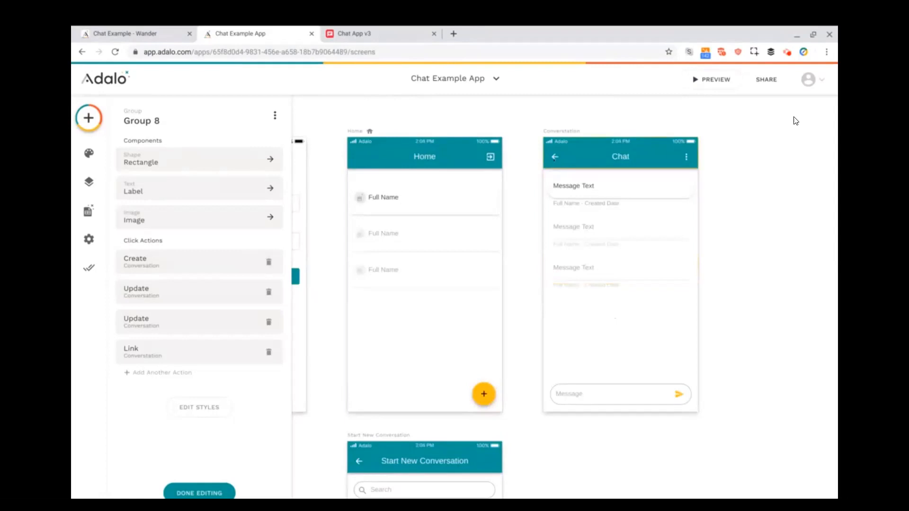
click(554, 160)
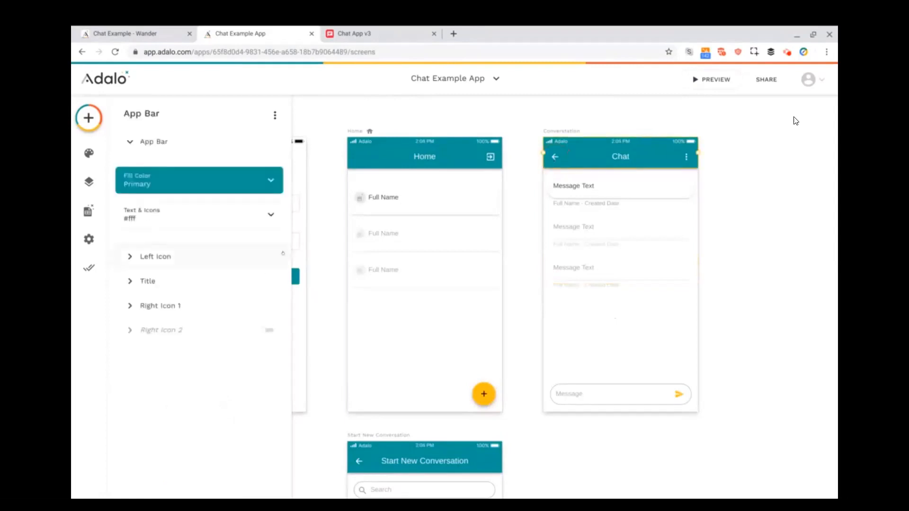
click(215, 258)
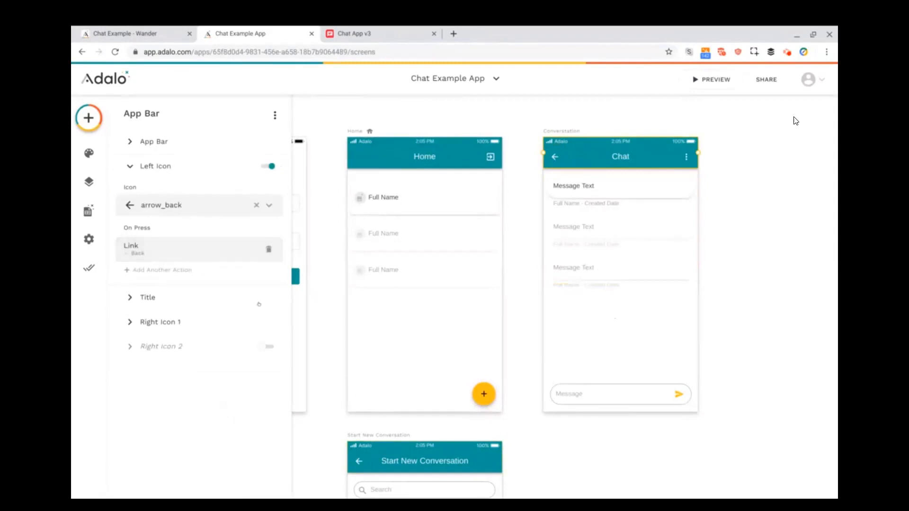
click(206, 255)
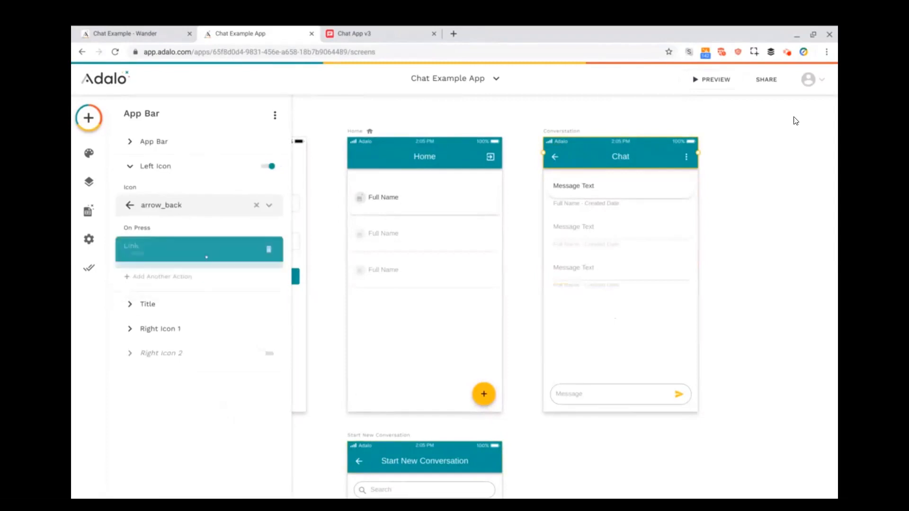
click(167, 290)
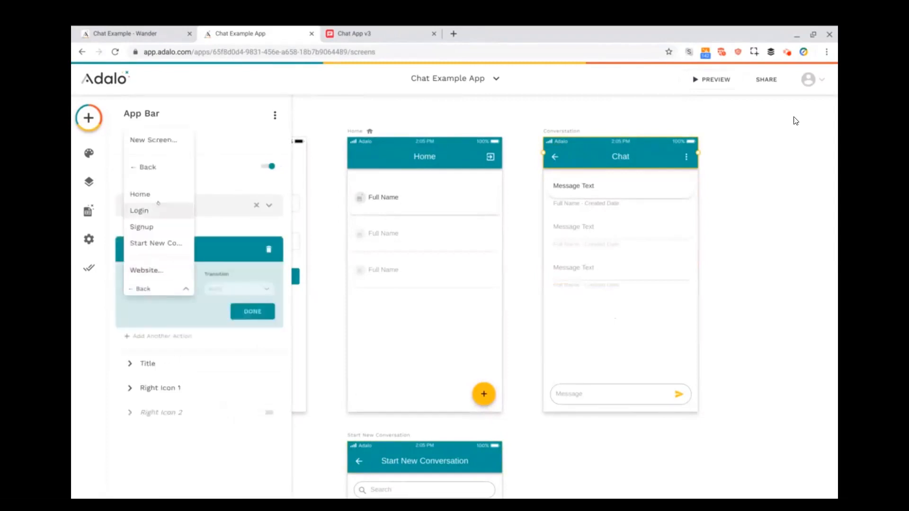
click(154, 197)
click(248, 290)
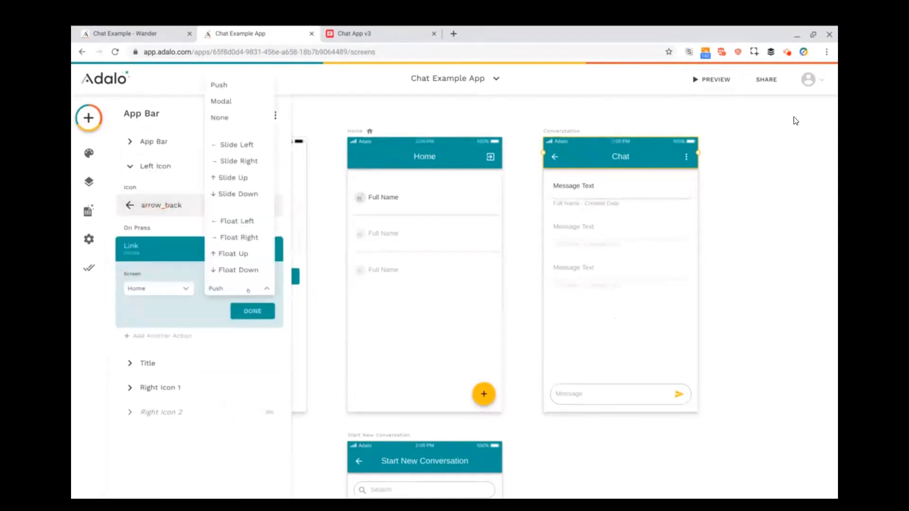
click(239, 161)
click(252, 311)
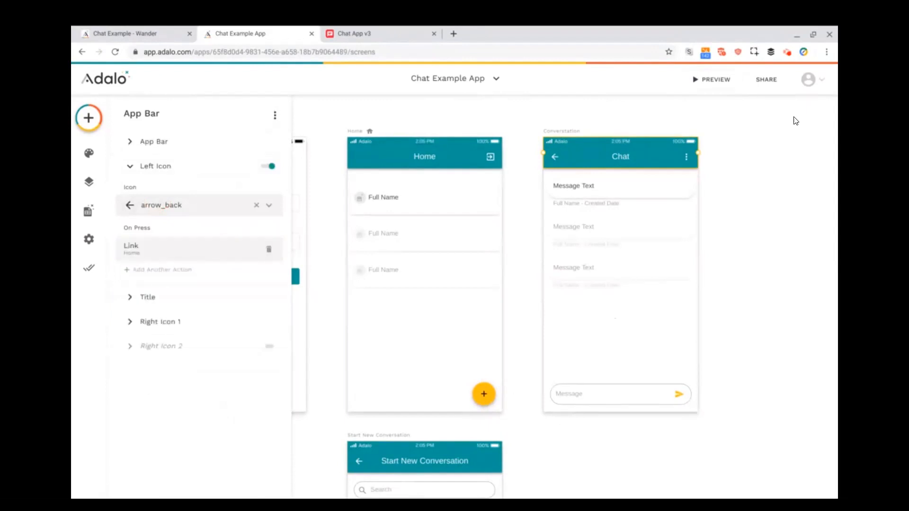
click(796, 121)
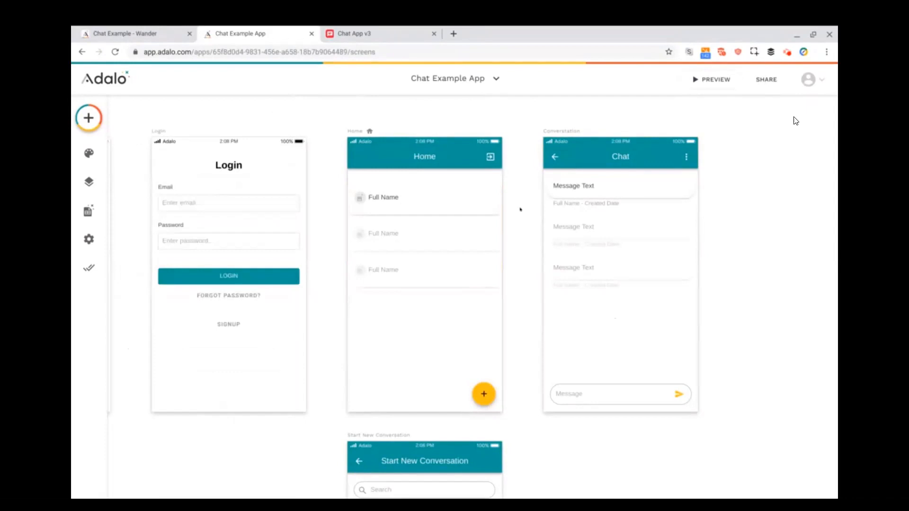
Add an Icon component inside the Home screen's conversation list, at the far end of the row from the name.
click(431, 202)
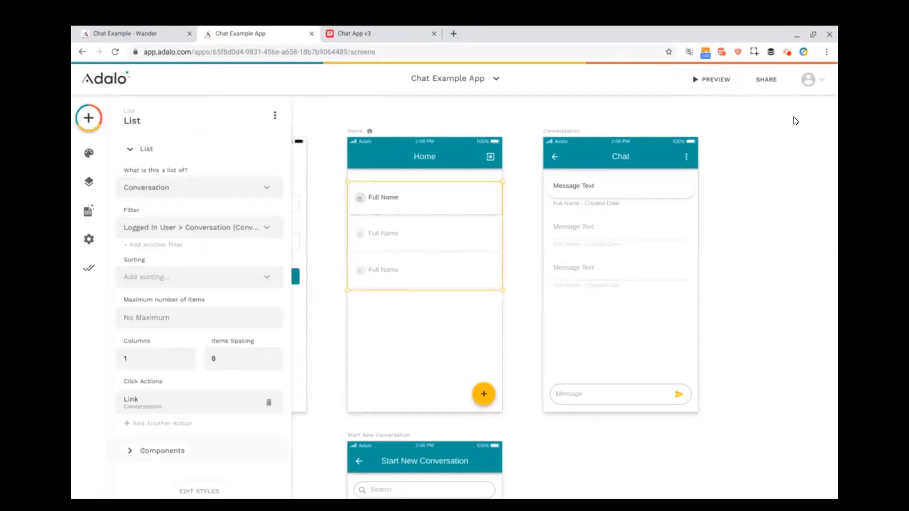
click(142, 451)
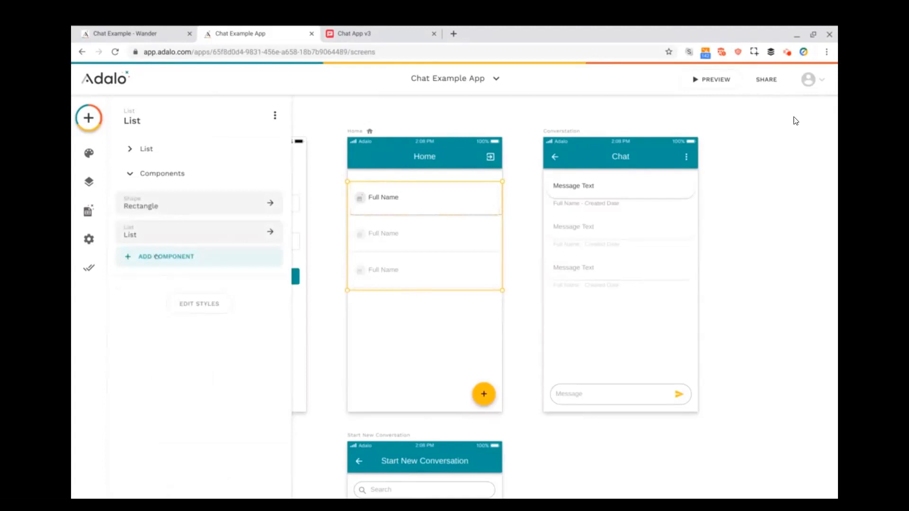
click(156, 256)
scroll(161, 343, down, 3)
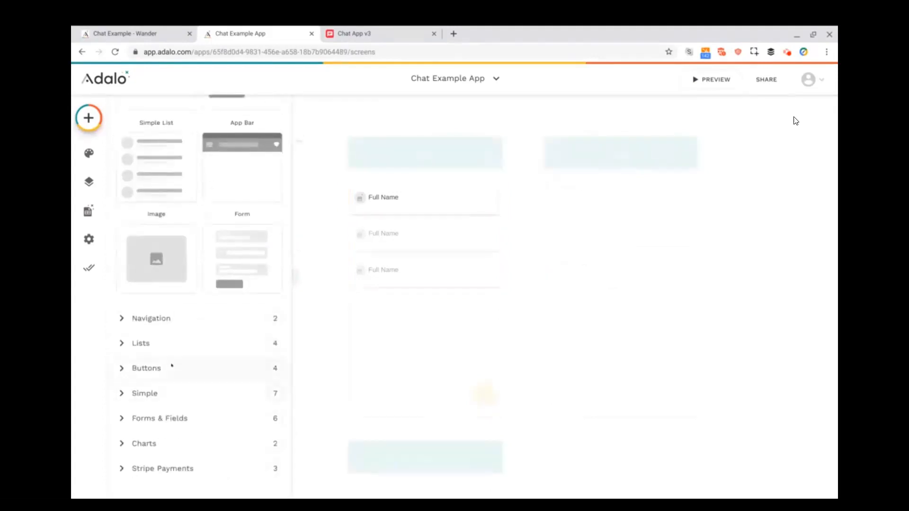
click(146, 368)
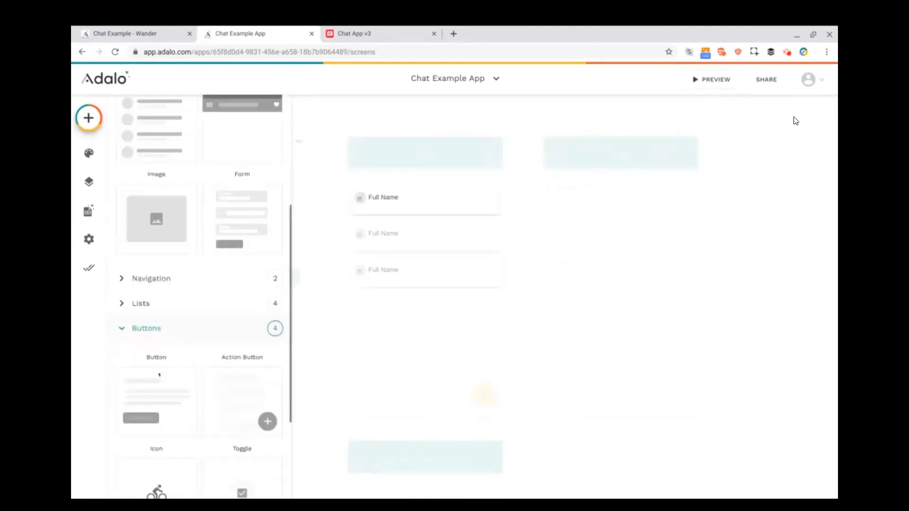
drag(157, 341, 476, 198)
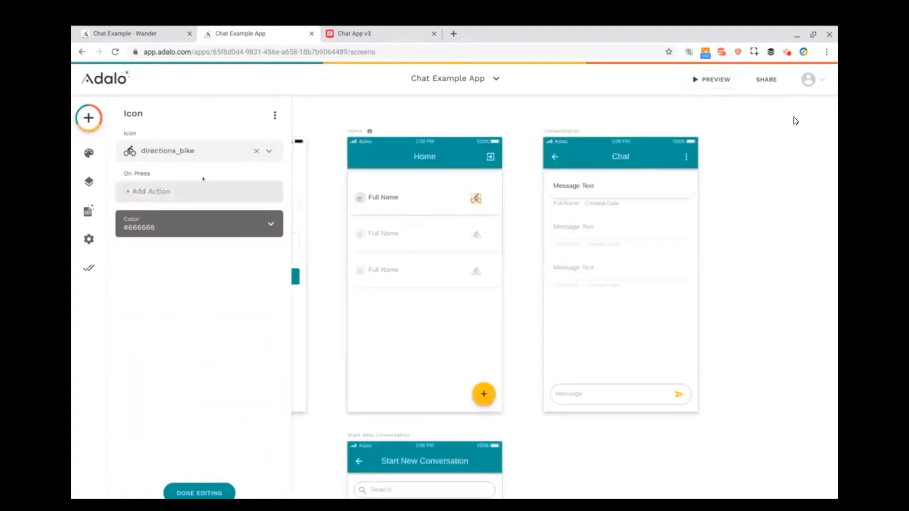
Search the icon picker for "new" and change the list row's icon to fiber_new.
click(190, 159)
text(new)
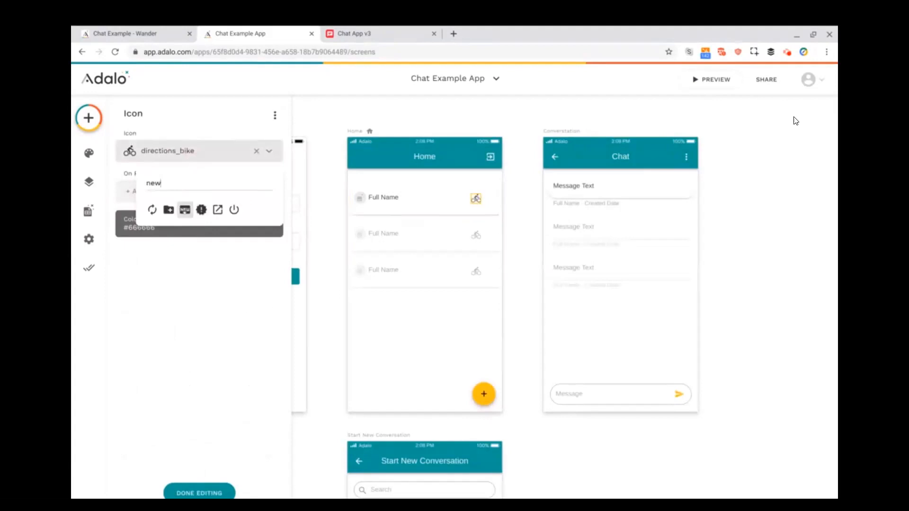
click(185, 209)
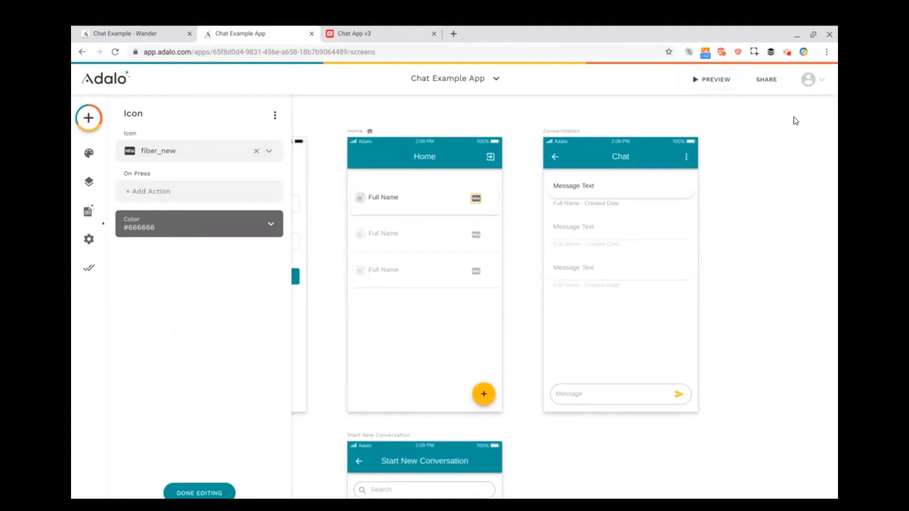
Create a database collection named Read Statuses.
click(88, 212)
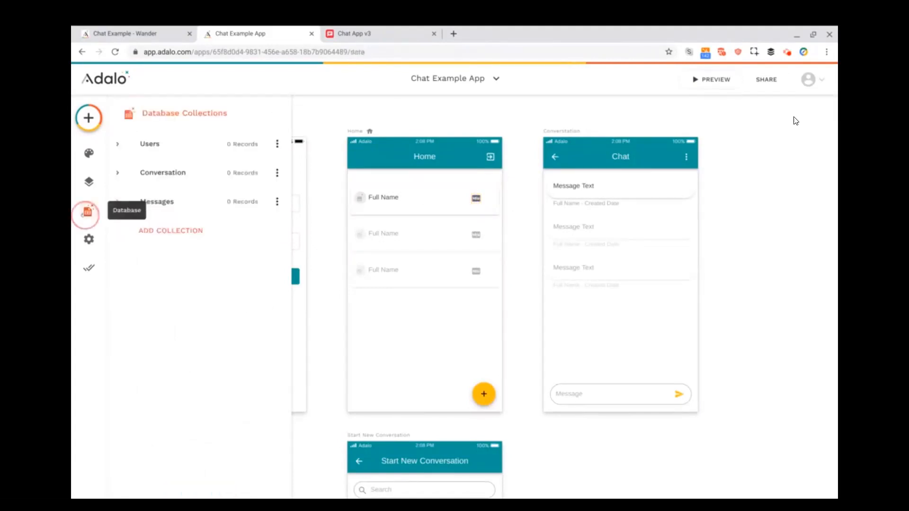
click(154, 232)
text(Read Statuses)
click(245, 270)
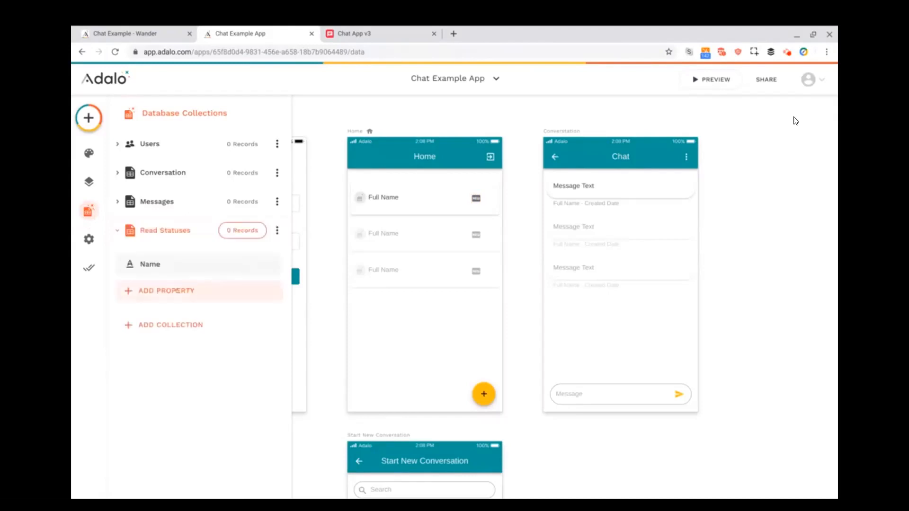
Add a Users relationship to Read Statuses where a user has multiple read statuses and each belongs to one user.
click(177, 290)
mouse_move(189, 270)
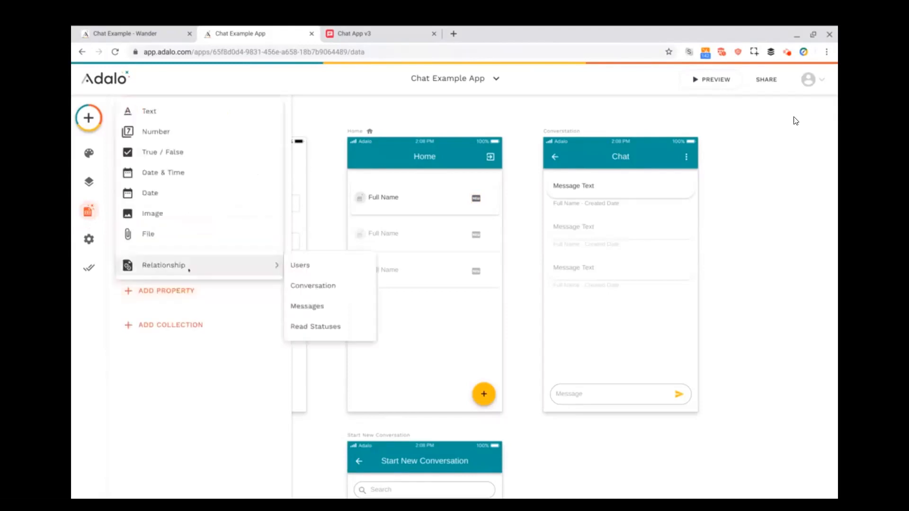
click(300, 265)
click(391, 234)
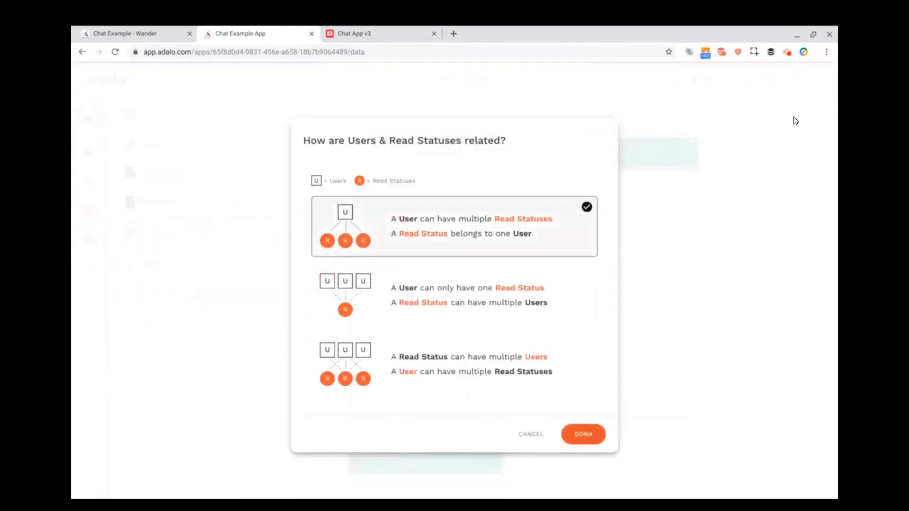
click(584, 434)
click(254, 394)
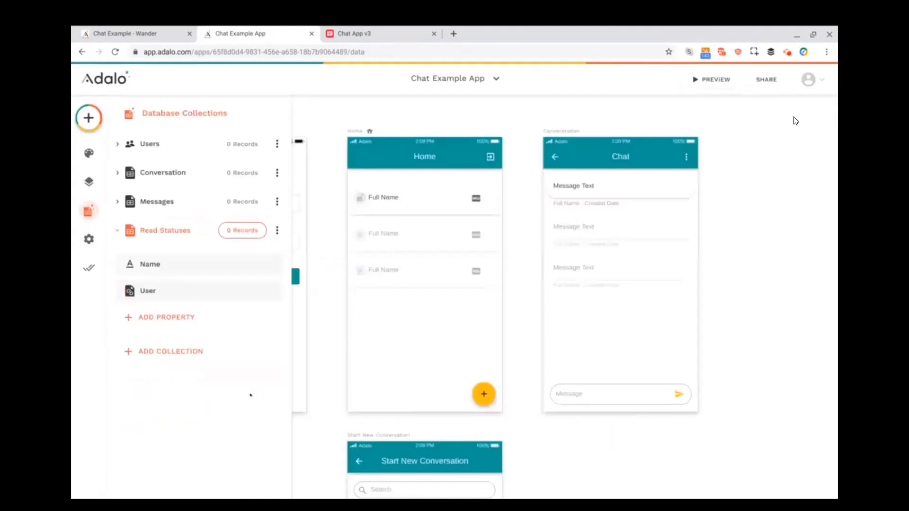
Add a Conversation relationship to Read Statuses where a conversation has multiple read statuses and each belongs to one conversation.
click(147, 319)
mouse_move(174, 292)
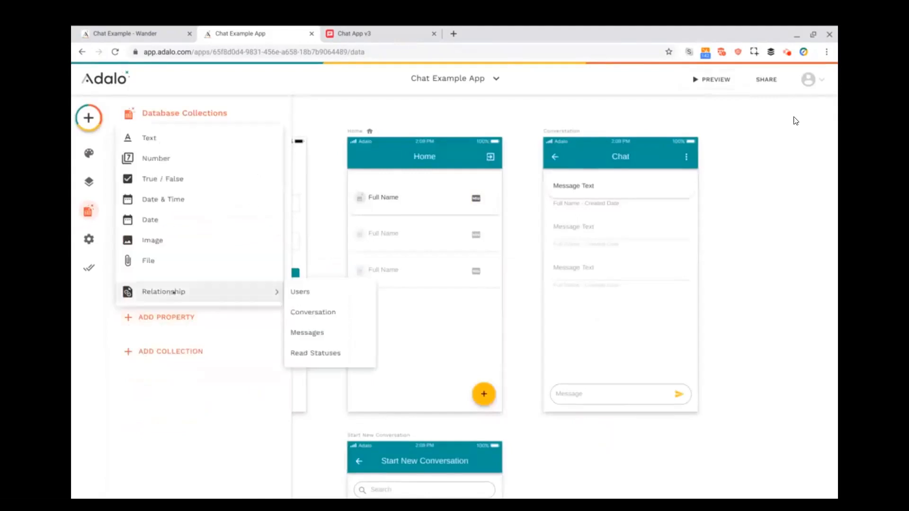
click(310, 311)
click(396, 241)
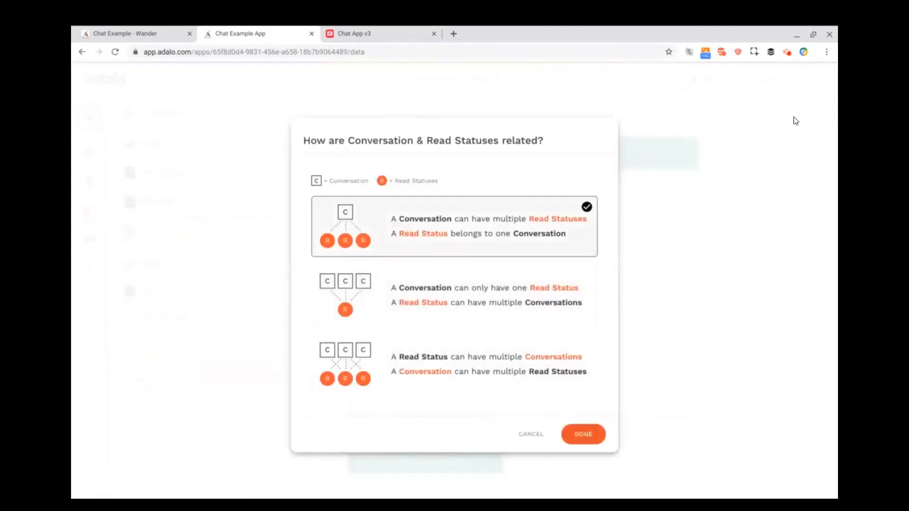
click(586, 434)
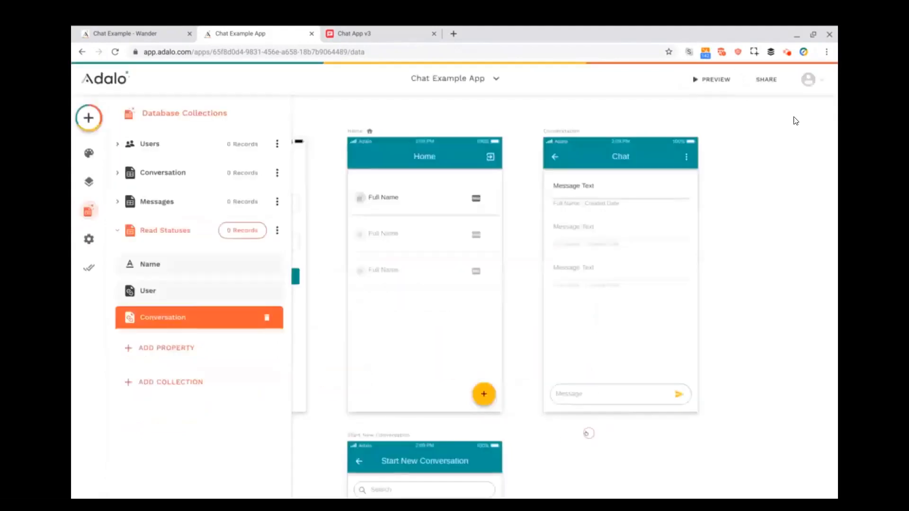
click(252, 422)
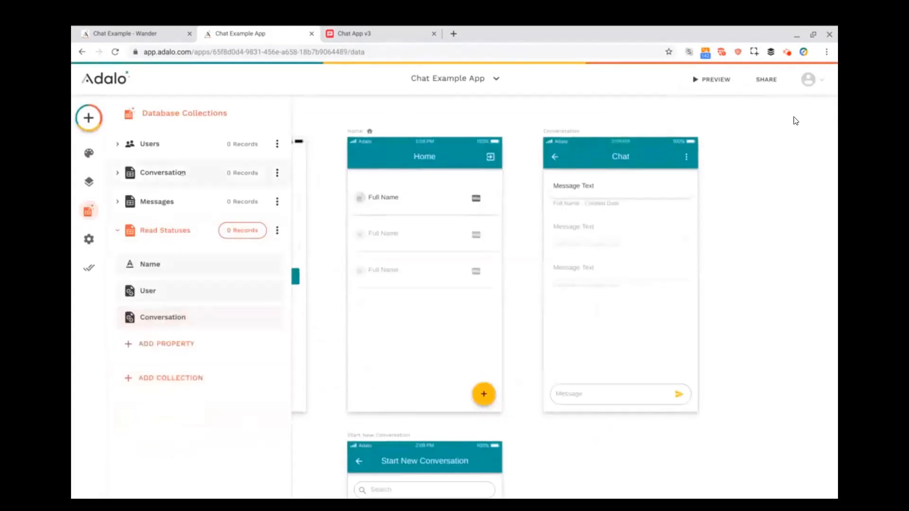
Add a Date & Time property named "Last Message Sent Date" to the Conversation collection.
click(183, 173)
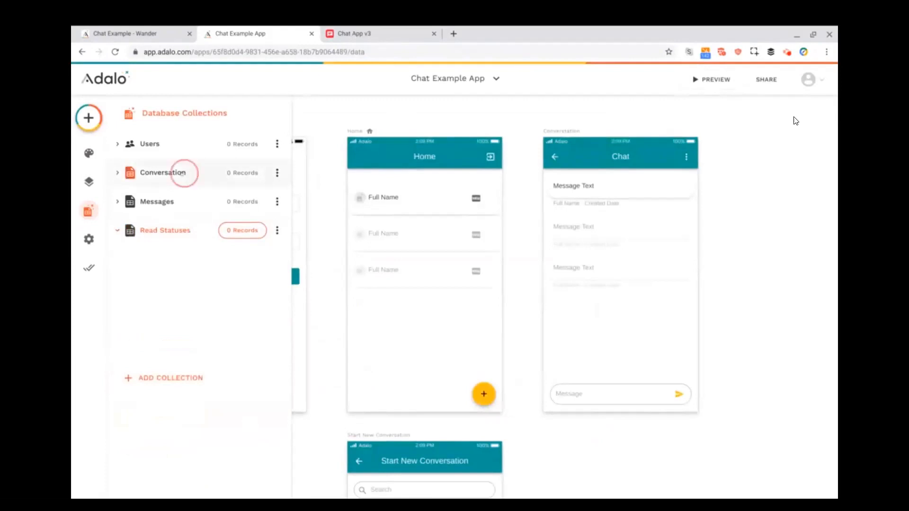
click(175, 338)
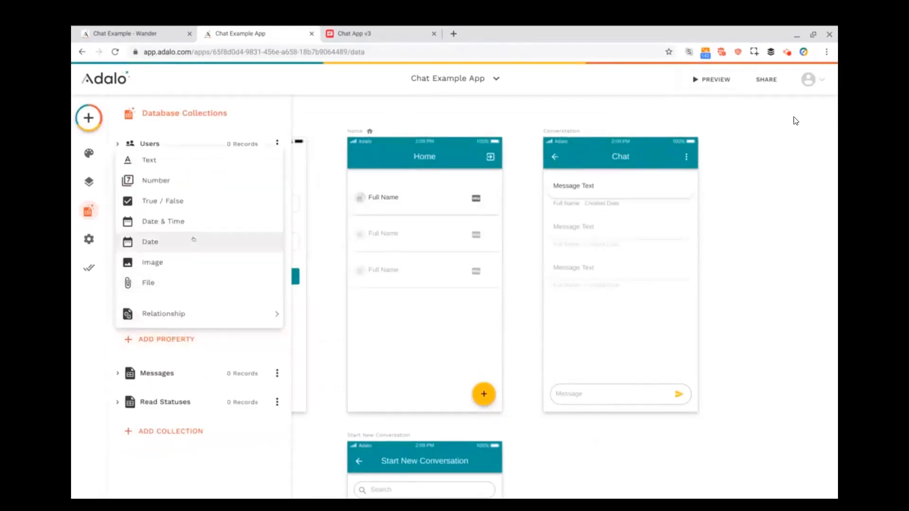
click(156, 221)
double_click(174, 416)
key(ctrl+a)
key(BackSpace)
text(Last Messga)
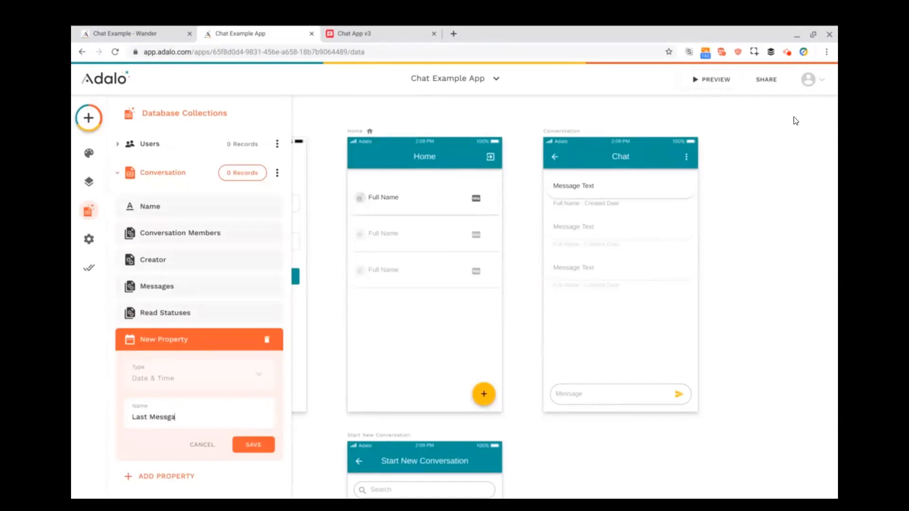
key(BackSpace)
key(BackSpace)
text(age Sent Date)
key(Return)
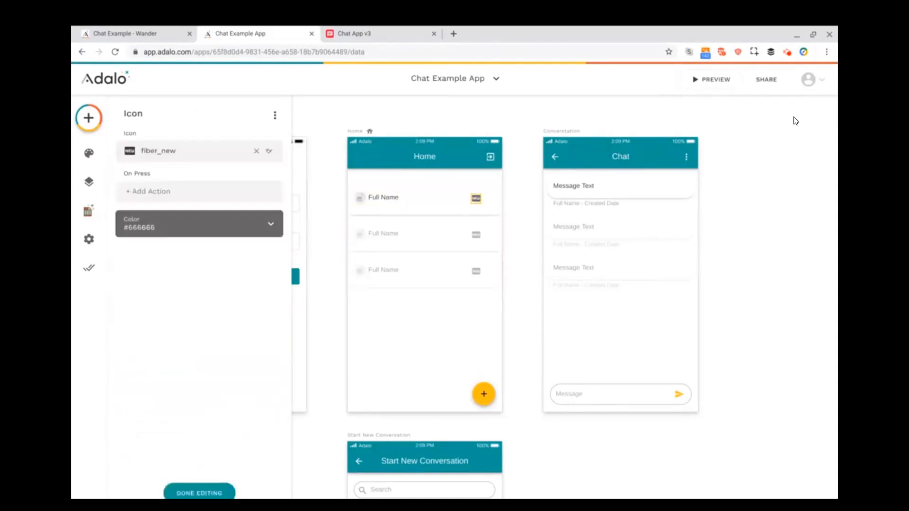
Make the fiber_new icon Sometimes Visible, when the Current Conversation's Read Statuses count is equal to 0.
click(275, 115)
click(267, 141)
click(265, 157)
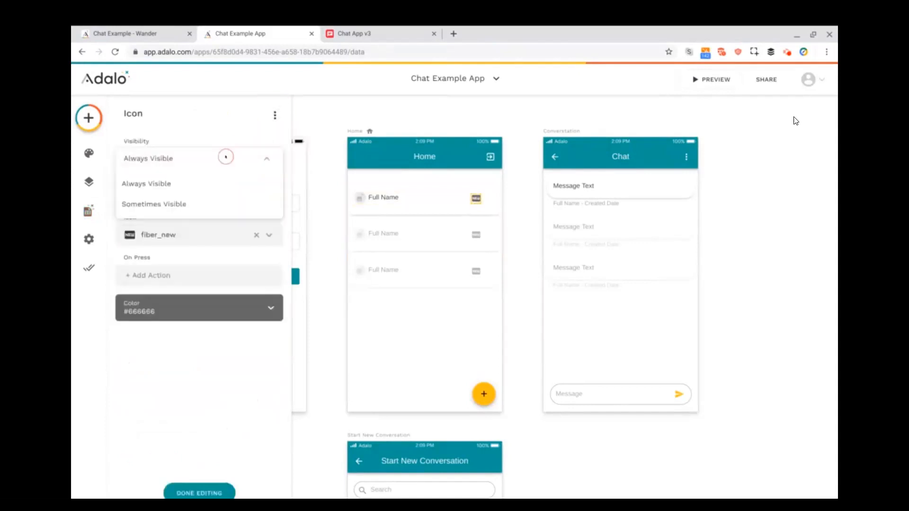
click(180, 204)
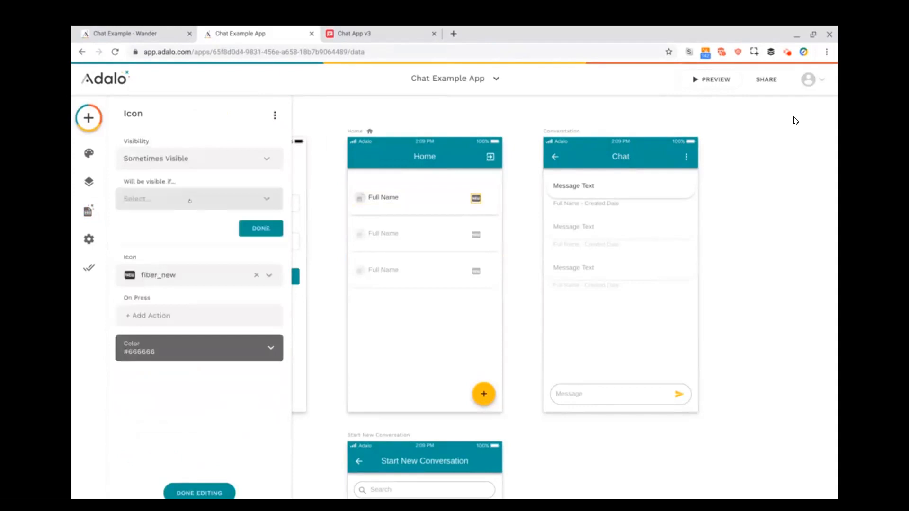
click(190, 201)
mouse_move(196, 224)
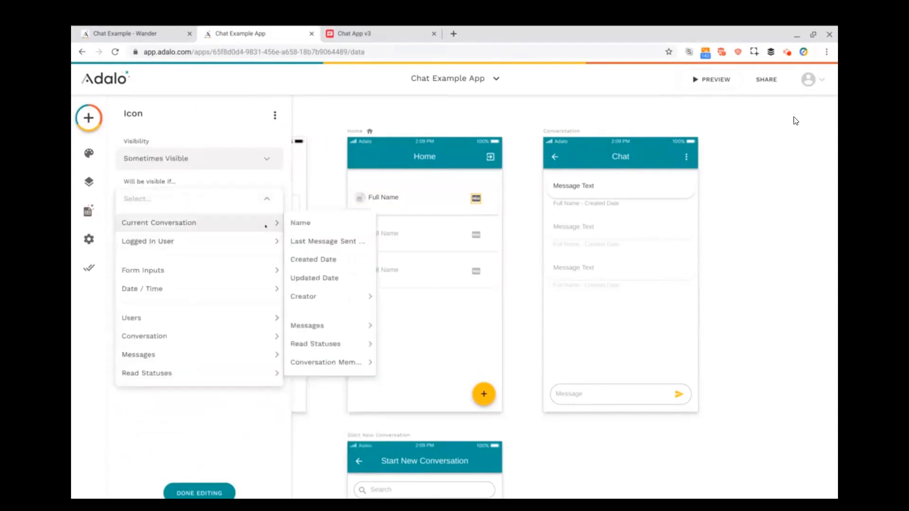
mouse_move(331, 296)
mouse_move(341, 344)
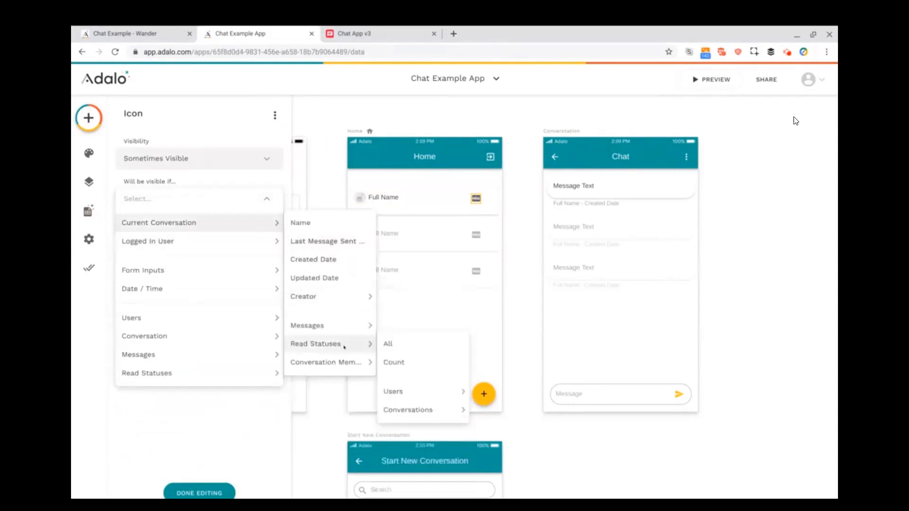
click(399, 363)
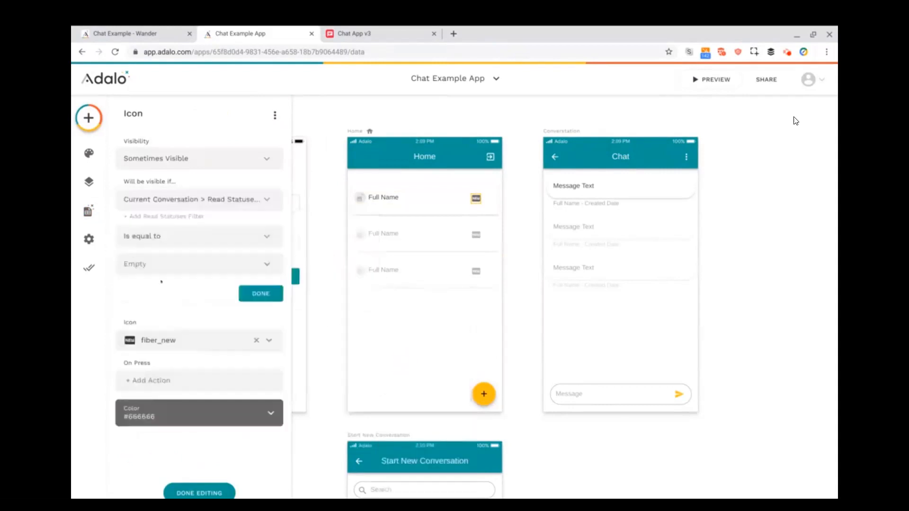
text(0)
Filter the icon's Read Statuses count to those whose User > Email is equal to Logged In User > Email.
click(160, 215)
click(170, 251)
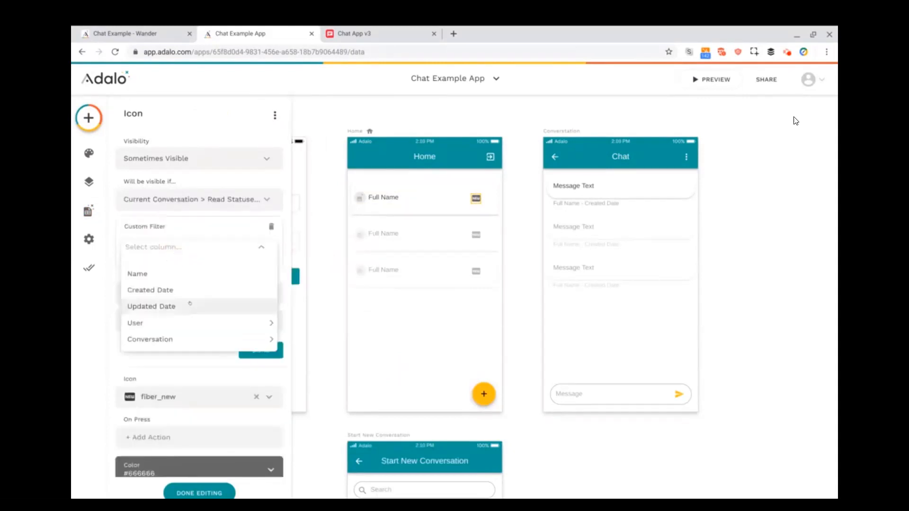
mouse_move(197, 323)
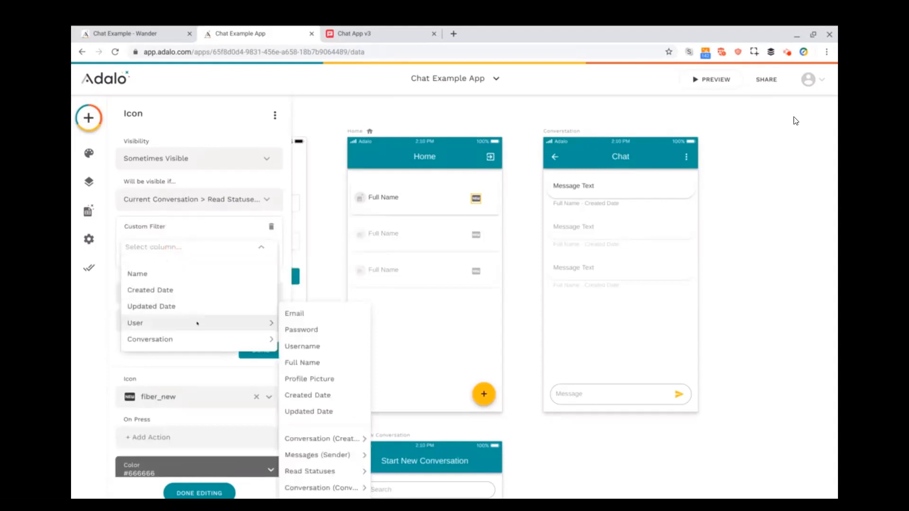
click(308, 314)
click(256, 305)
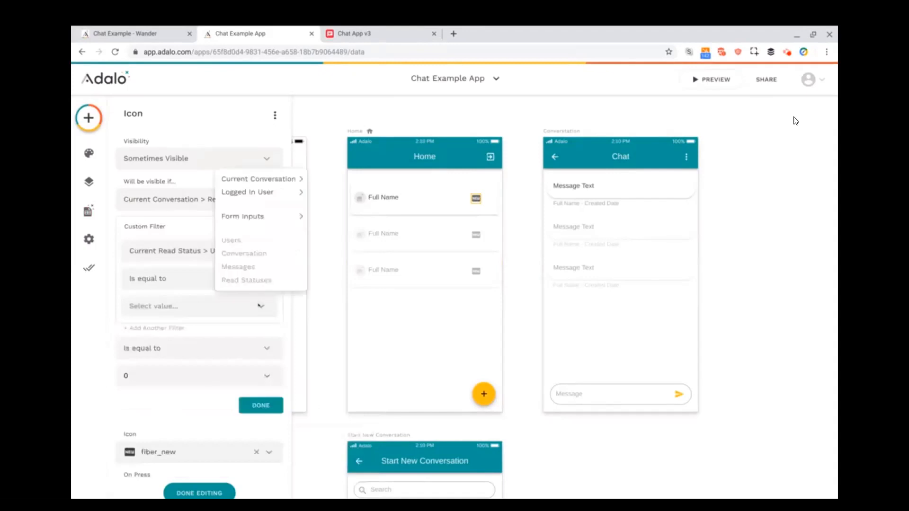
mouse_move(259, 192)
click(324, 192)
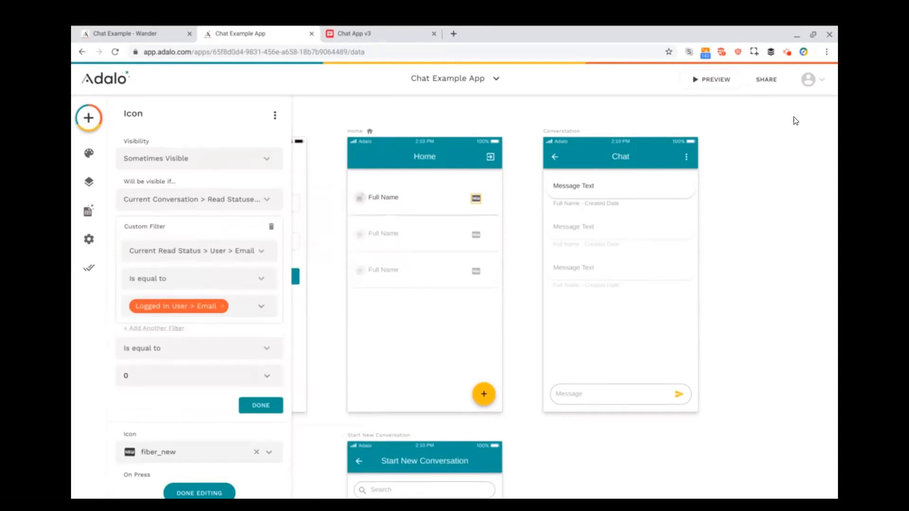
Add another Read Statuses filter requiring Created Date to be after the Current Conversation's Last Message Sent Date.
click(175, 328)
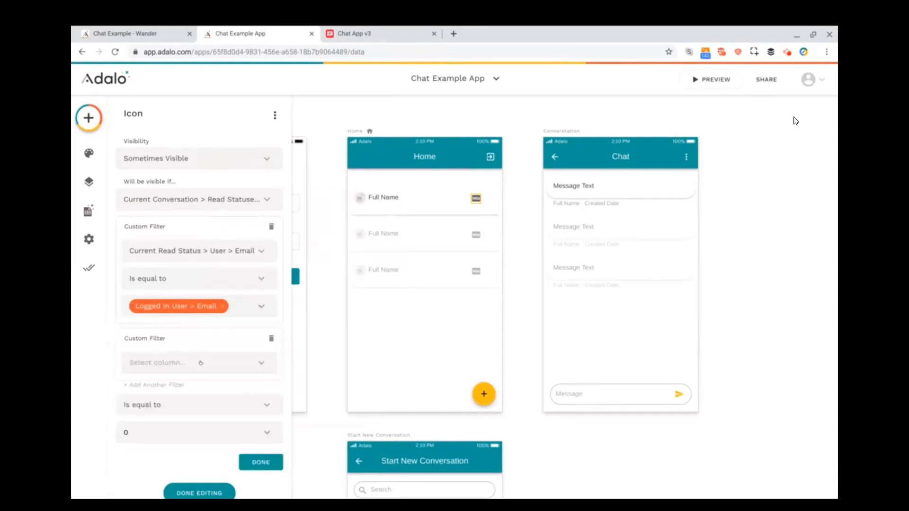
click(215, 367)
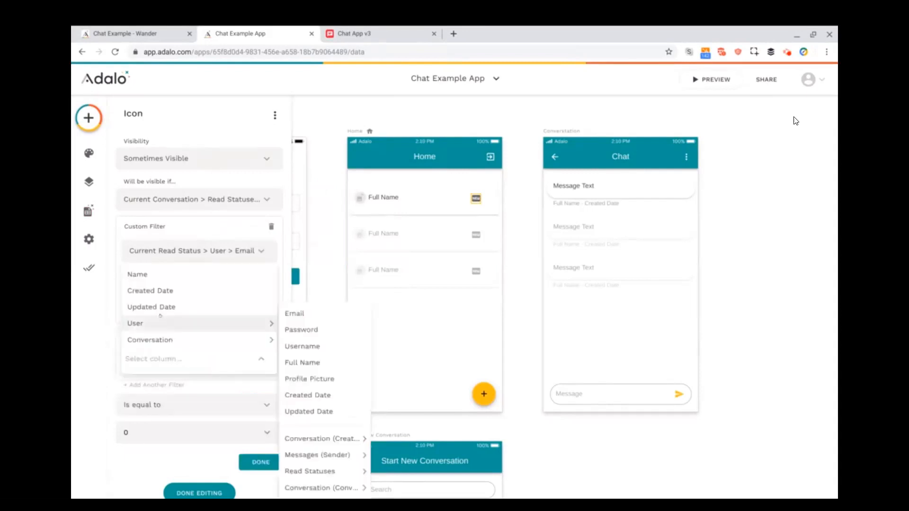
click(168, 291)
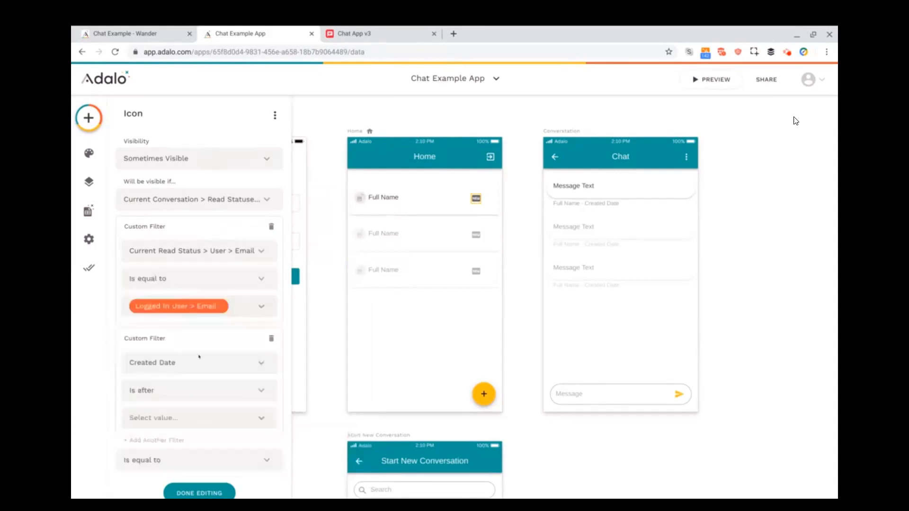
scroll(199, 356, down, 1)
click(258, 368)
mouse_move(265, 231)
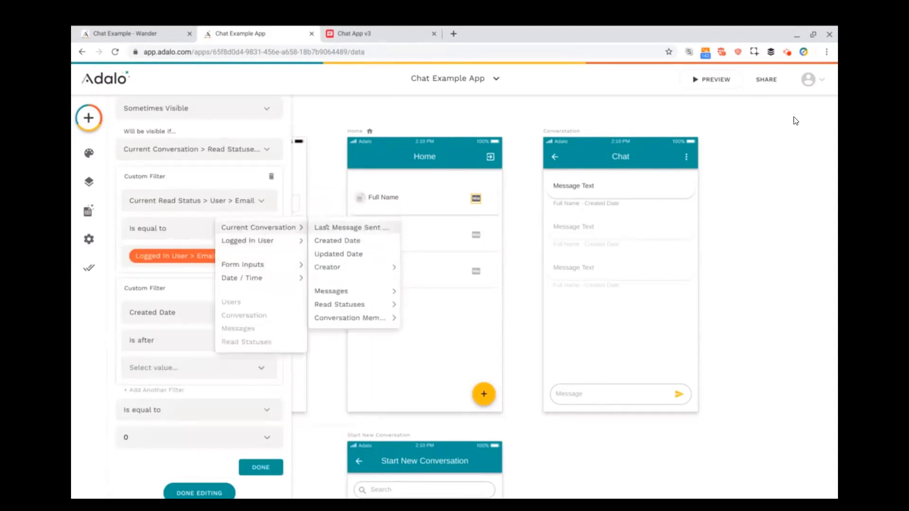
click(323, 228)
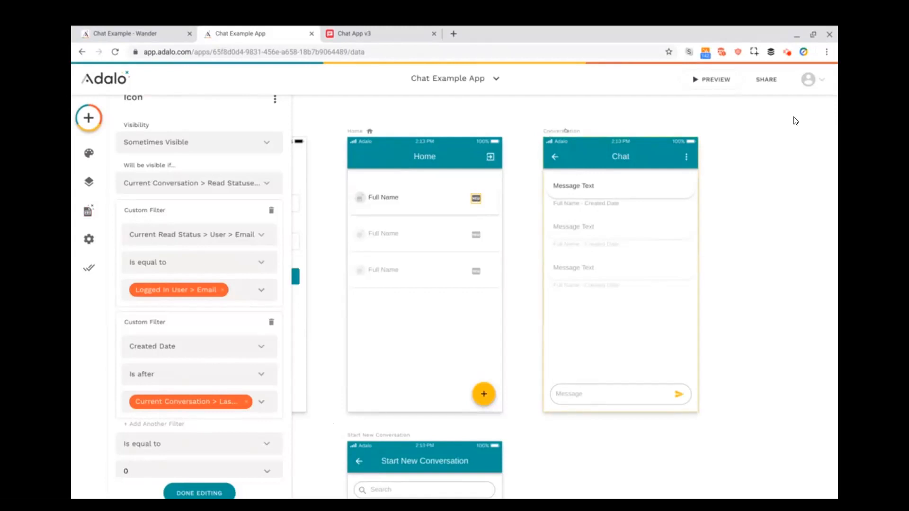
Add an action to the Converstation screen that creates a record in the Read Statuses collection when a user visits.
click(566, 131)
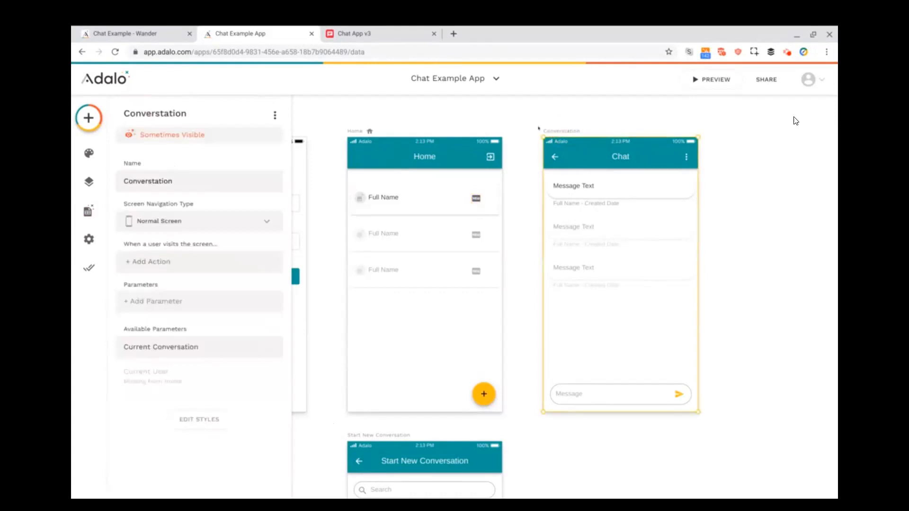
click(538, 128)
click(555, 133)
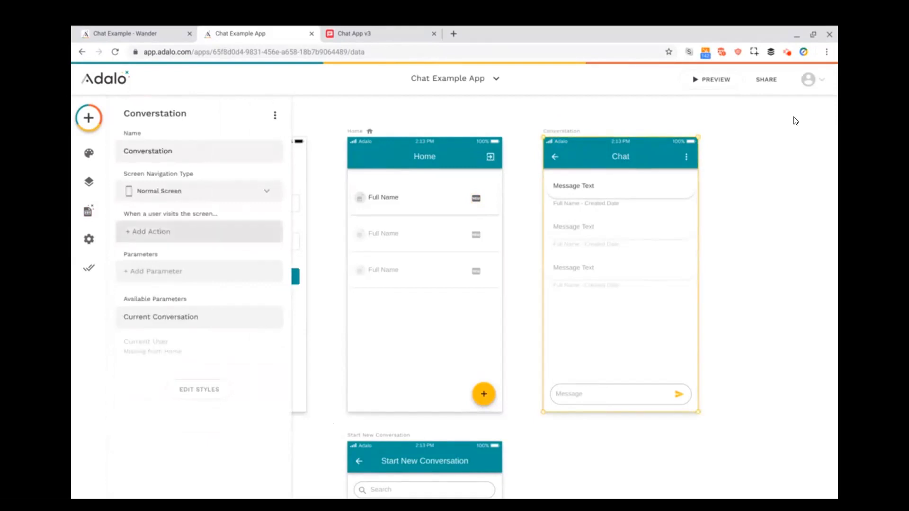
click(162, 231)
click(180, 282)
click(227, 263)
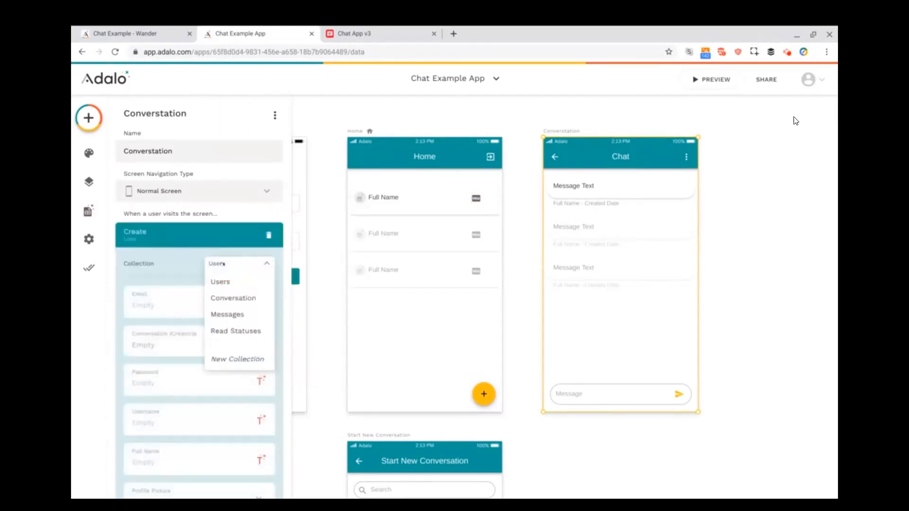
click(220, 330)
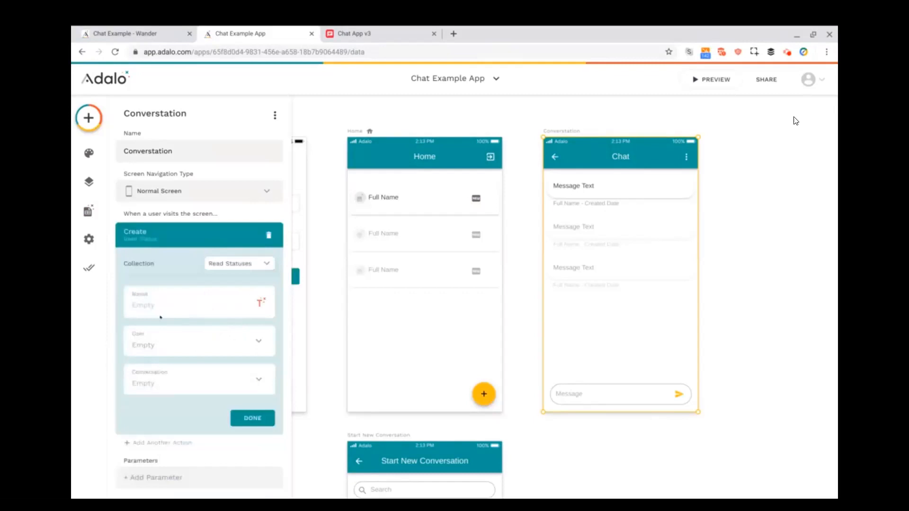
Set the screen action's new read status to User Logged In User and Conversation Current Conversation.
click(209, 344)
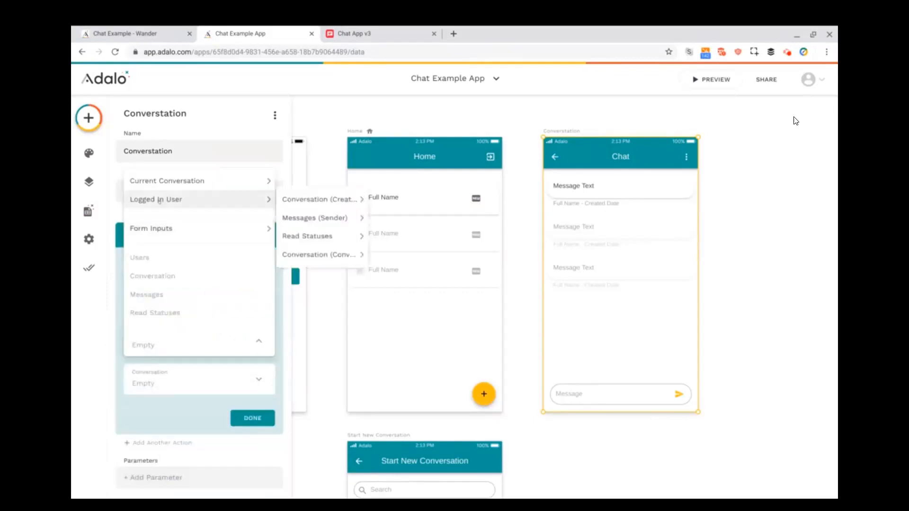
click(159, 200)
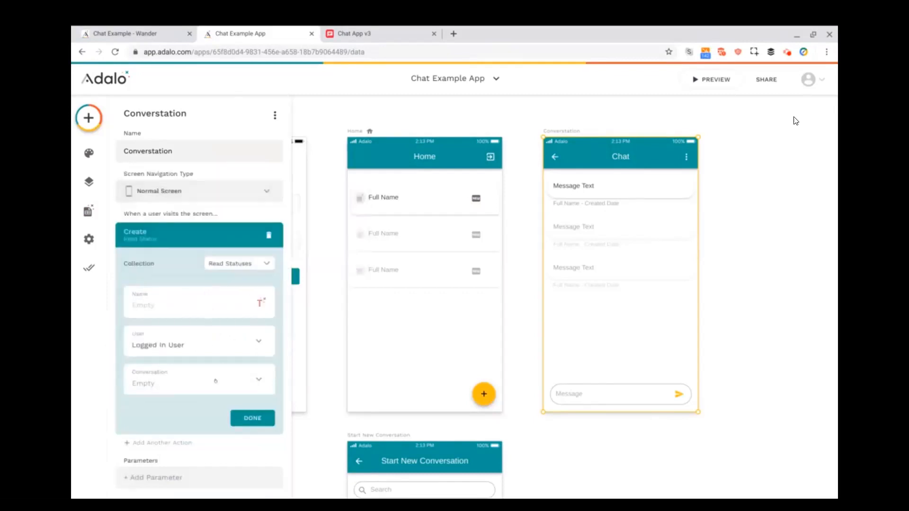
click(217, 380)
click(167, 219)
click(251, 418)
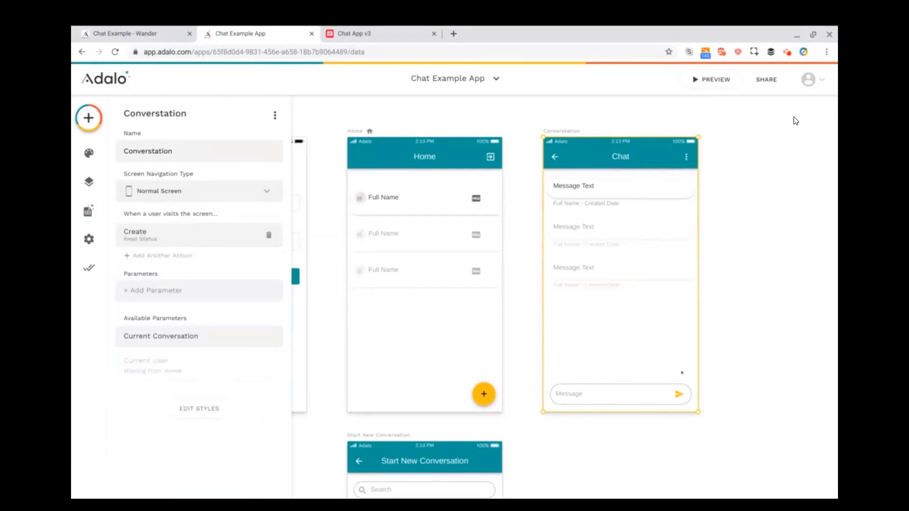
Add a second action to the Chat screen's send icon that creates a record in the Read Statuses collection.
click(679, 395)
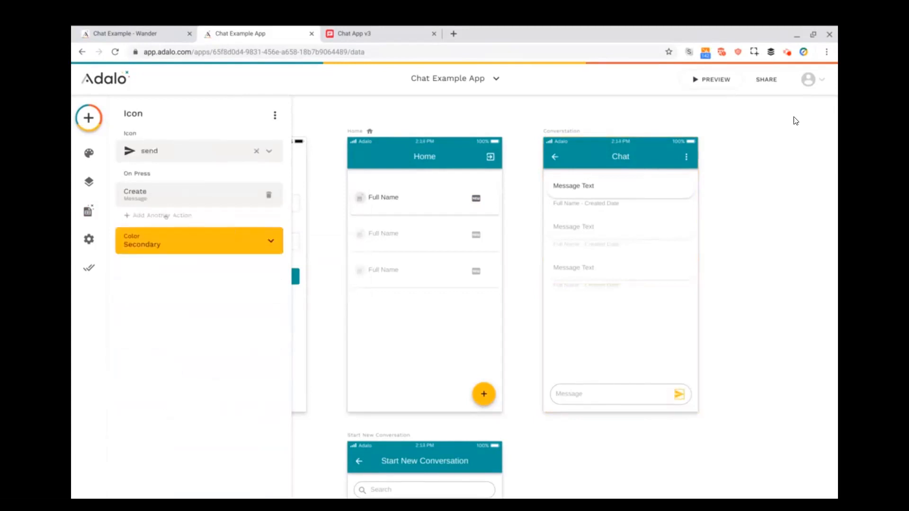
click(166, 215)
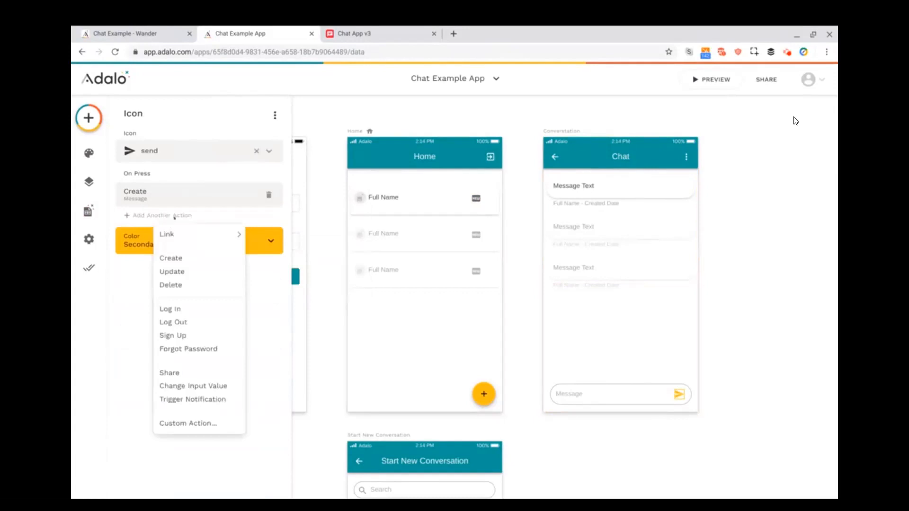
click(163, 258)
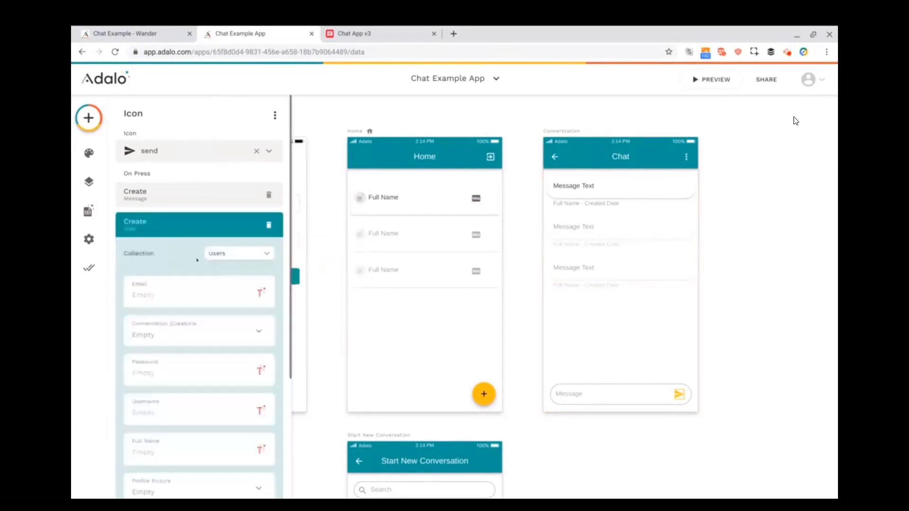
click(222, 254)
click(226, 320)
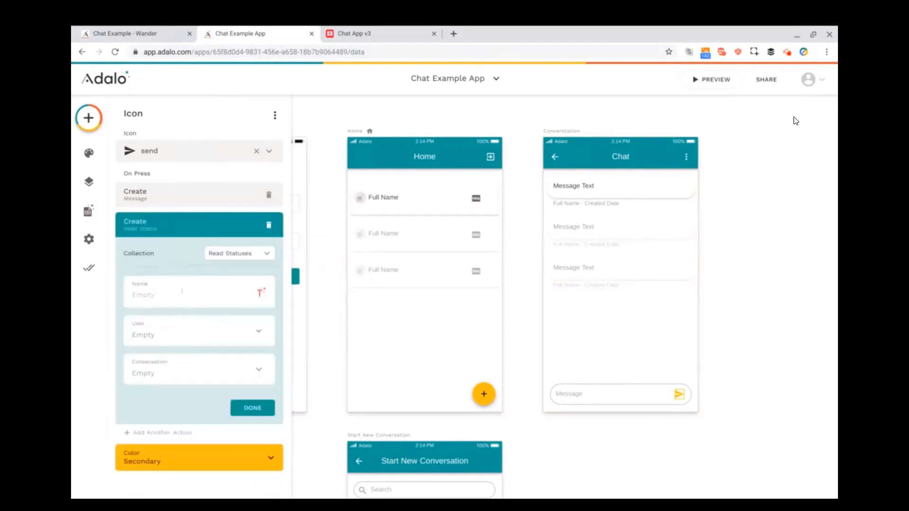
Assign Logged In User as User and Current Conversation as Conversation in the send icon's Create Read Status action.
click(216, 331)
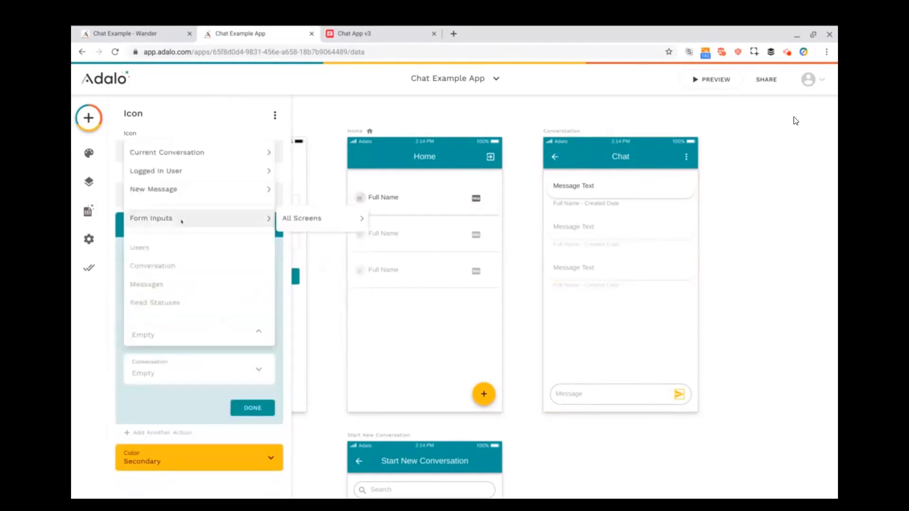
mouse_move(172, 193)
click(161, 171)
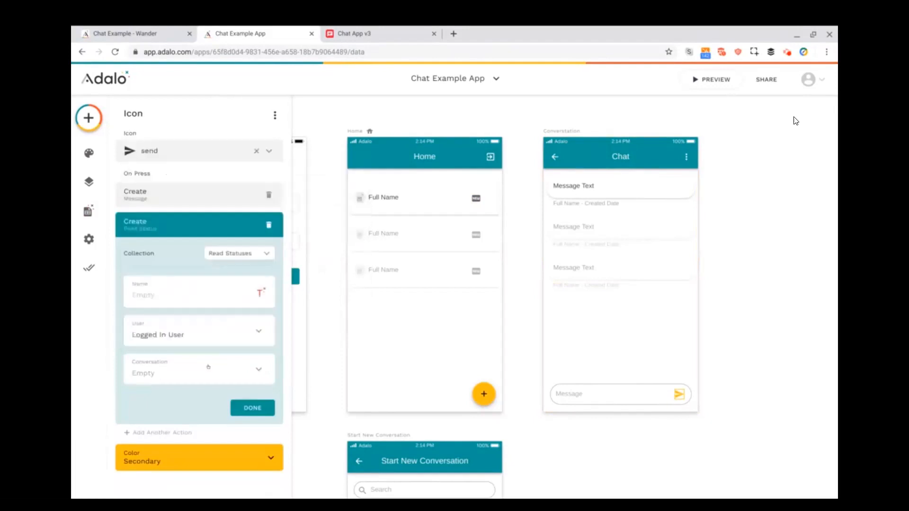
click(208, 367)
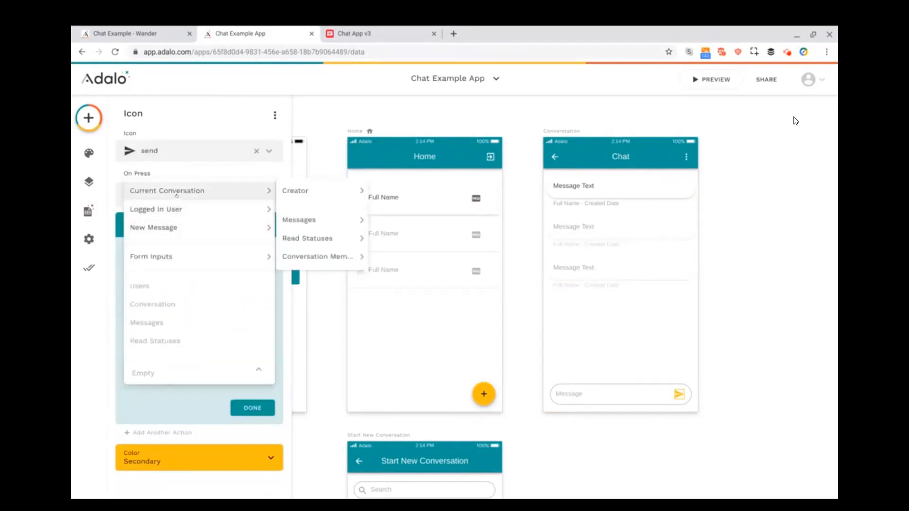
click(178, 190)
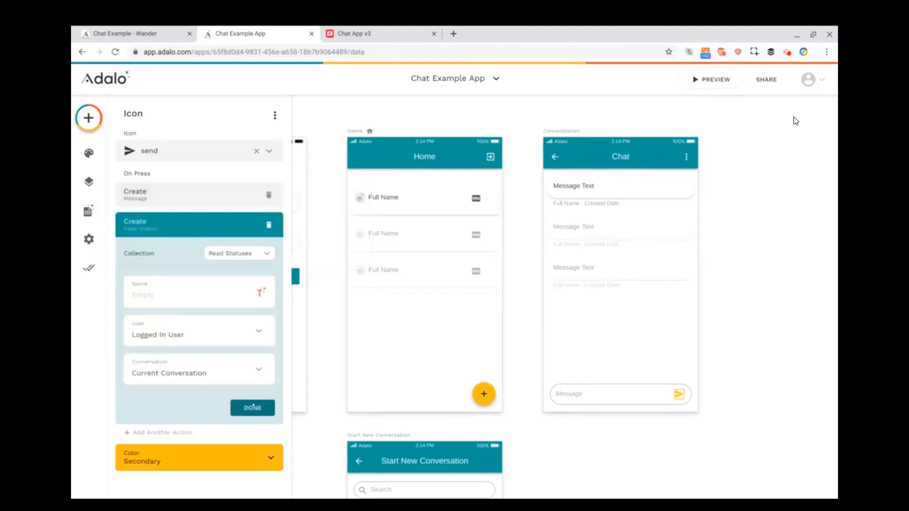
click(253, 407)
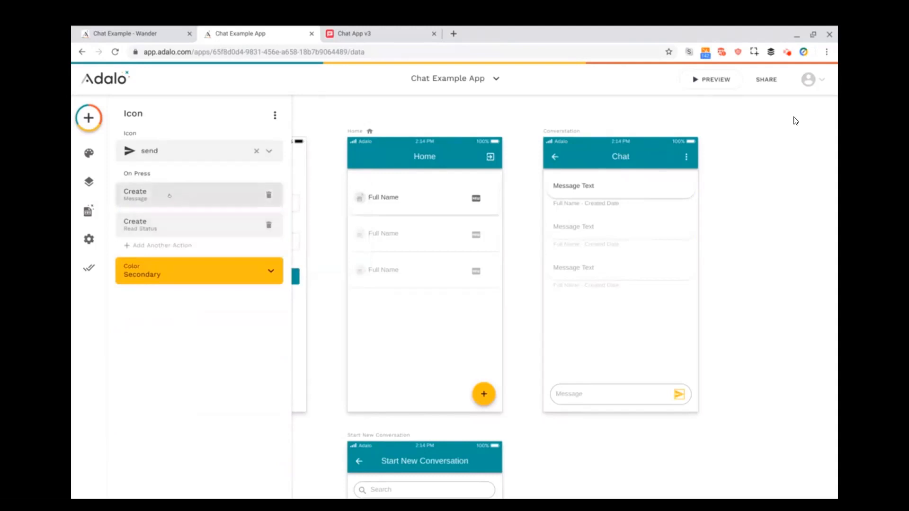
Check the send icon's Create Message action and add an Update action for the Current Conversation record.
click(161, 197)
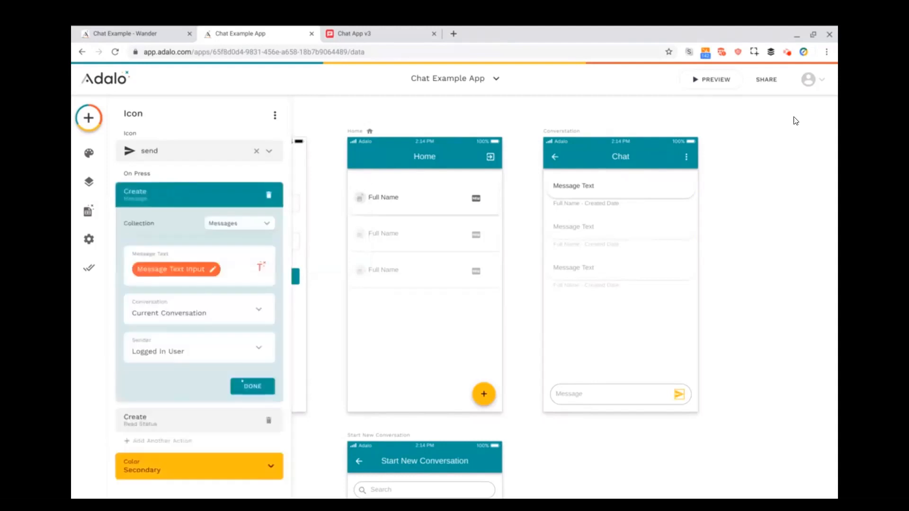
click(251, 385)
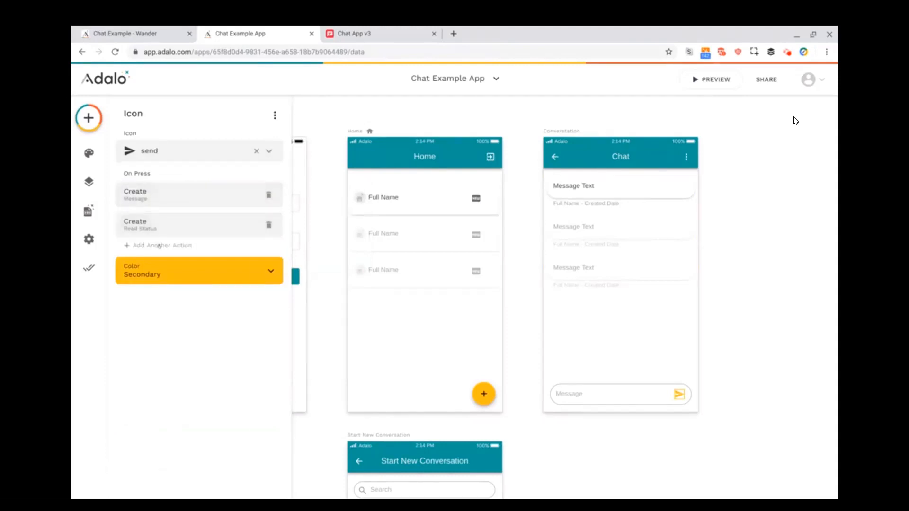
click(159, 245)
click(182, 301)
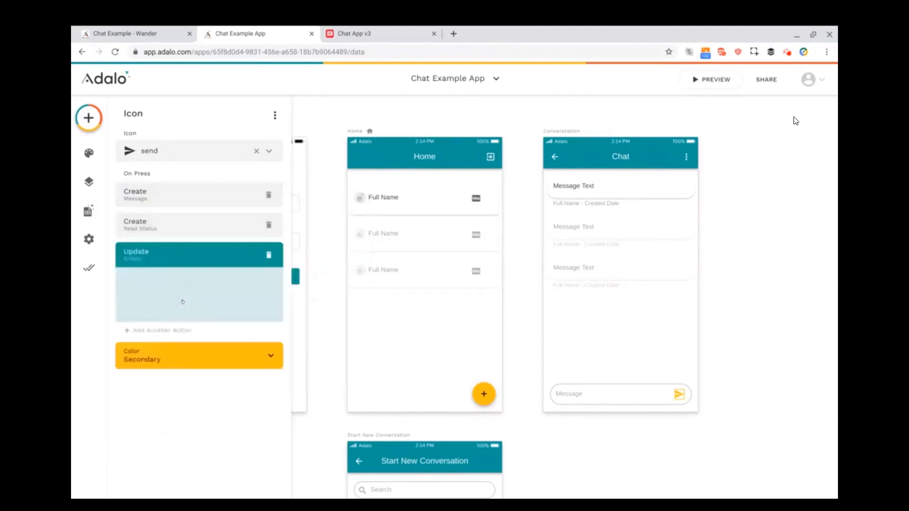
click(204, 282)
click(199, 299)
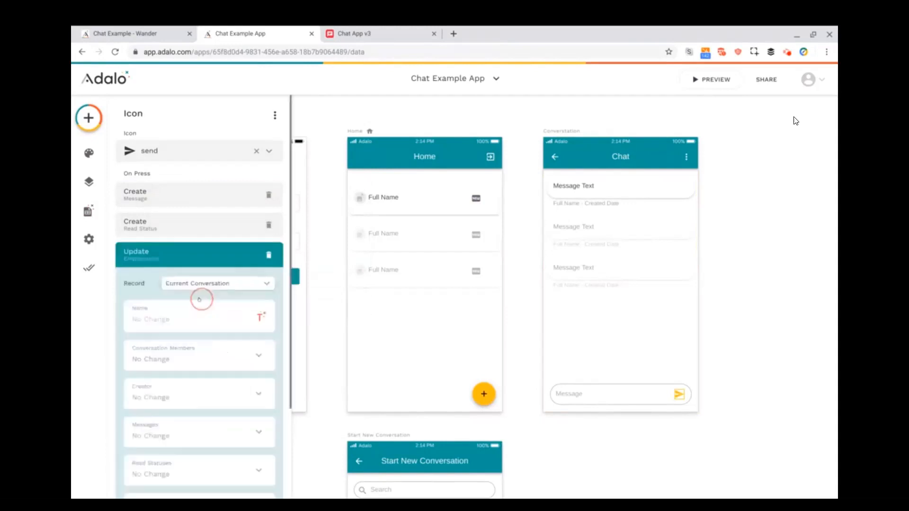
Set Last Message Sent Date in the Update Conversation action to a Date / Time value.
scroll(202, 341, down, 2)
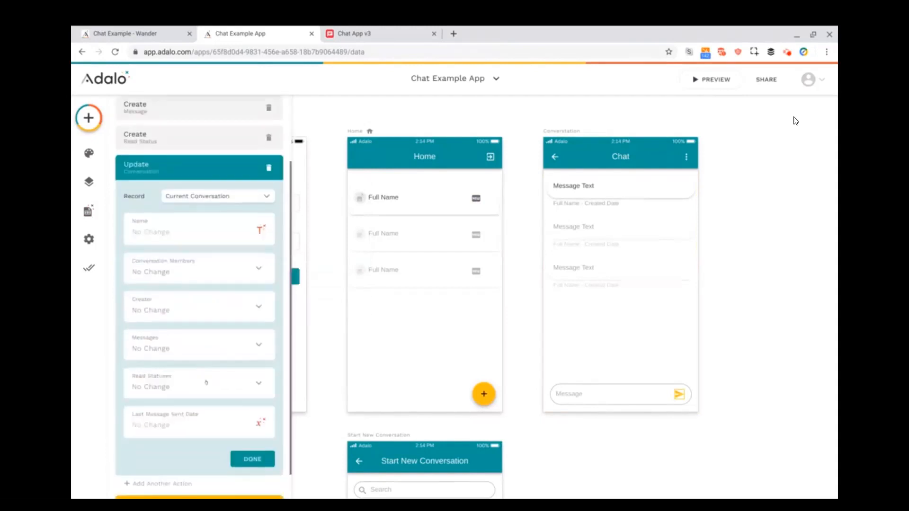
click(260, 422)
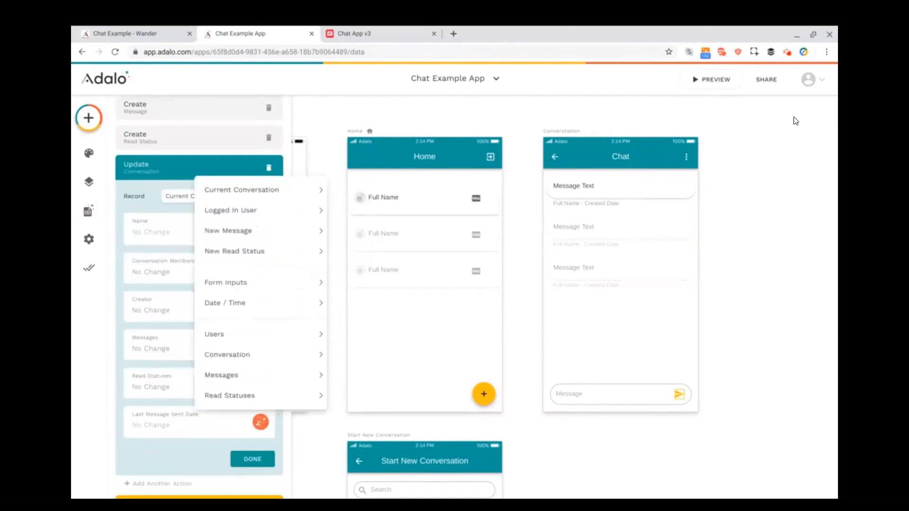
mouse_move(256, 286)
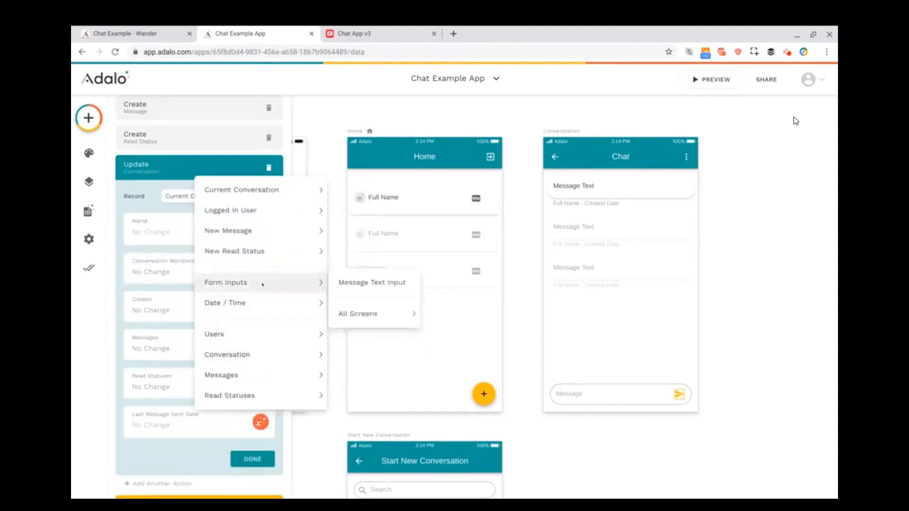
mouse_move(293, 303)
click(350, 303)
click(255, 465)
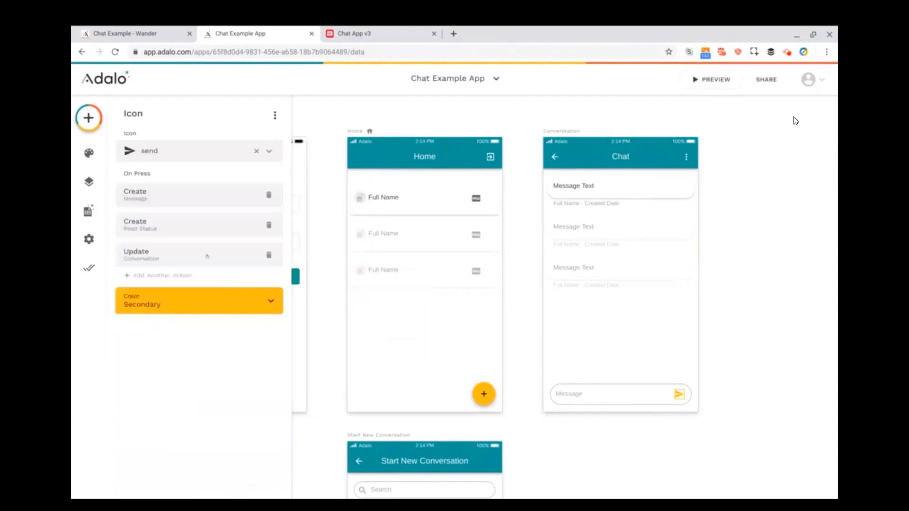
Move the send icon's Update Conversation action ahead of its Create Read Status action.
drag(189, 256, 182, 225)
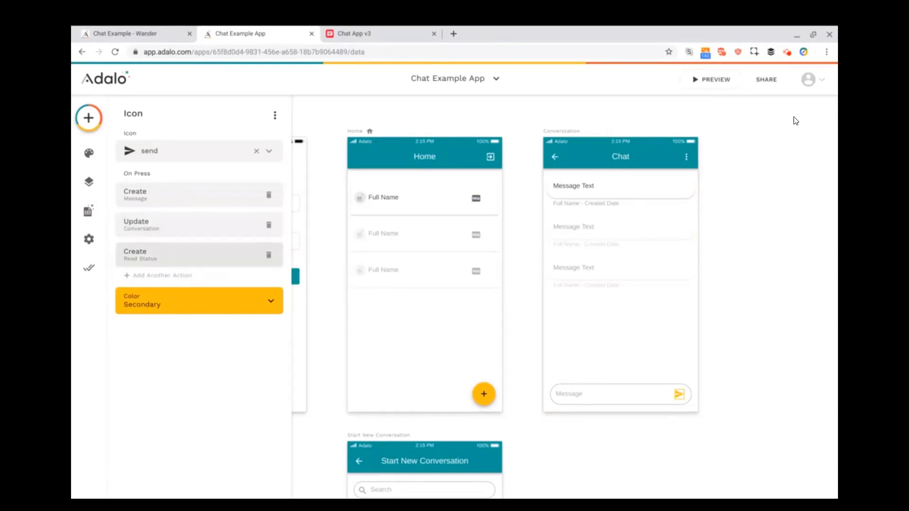
click(525, 419)
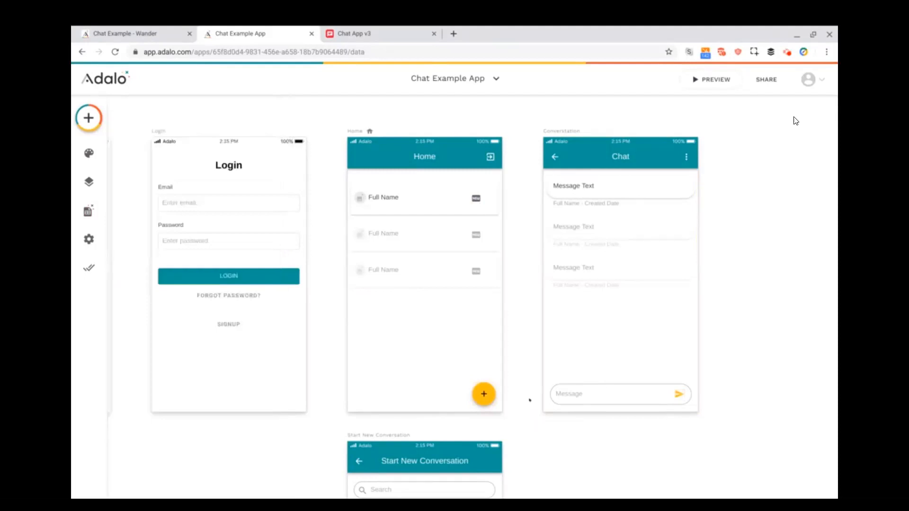
scroll(454, 317, down, 3)
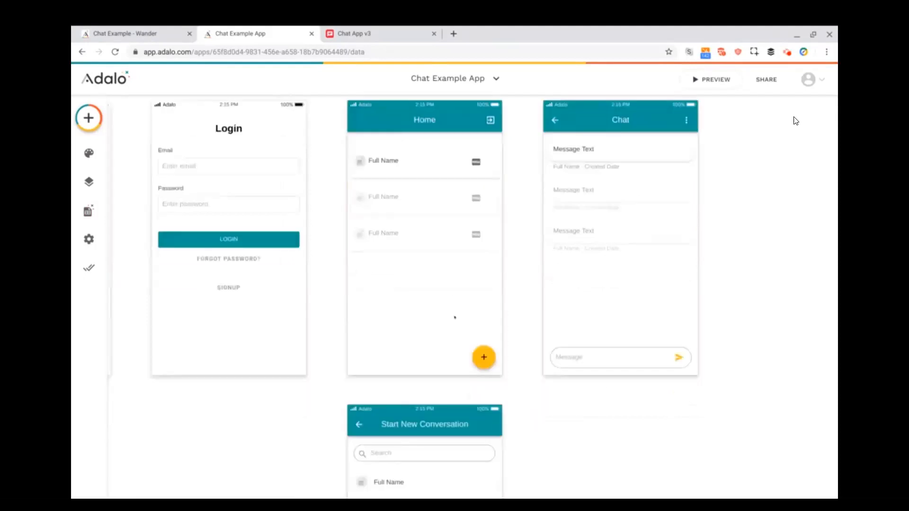
scroll(443, 392, up, 3)
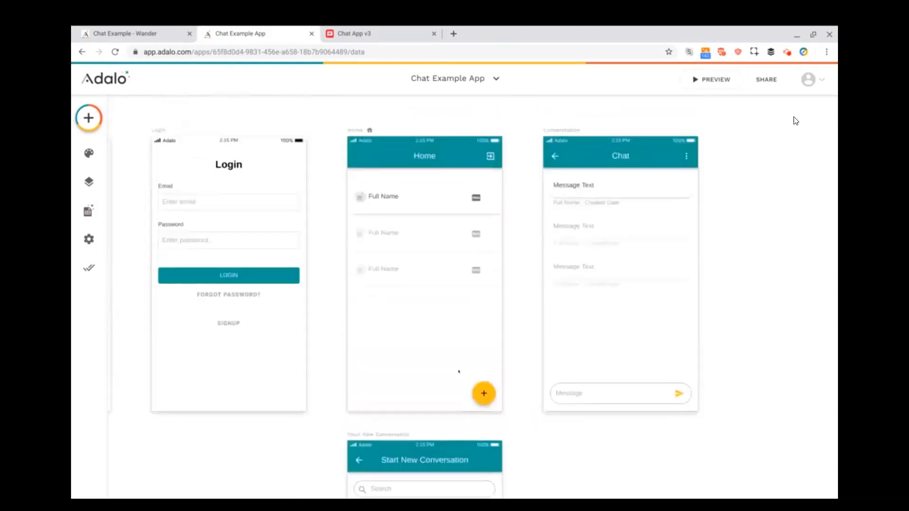